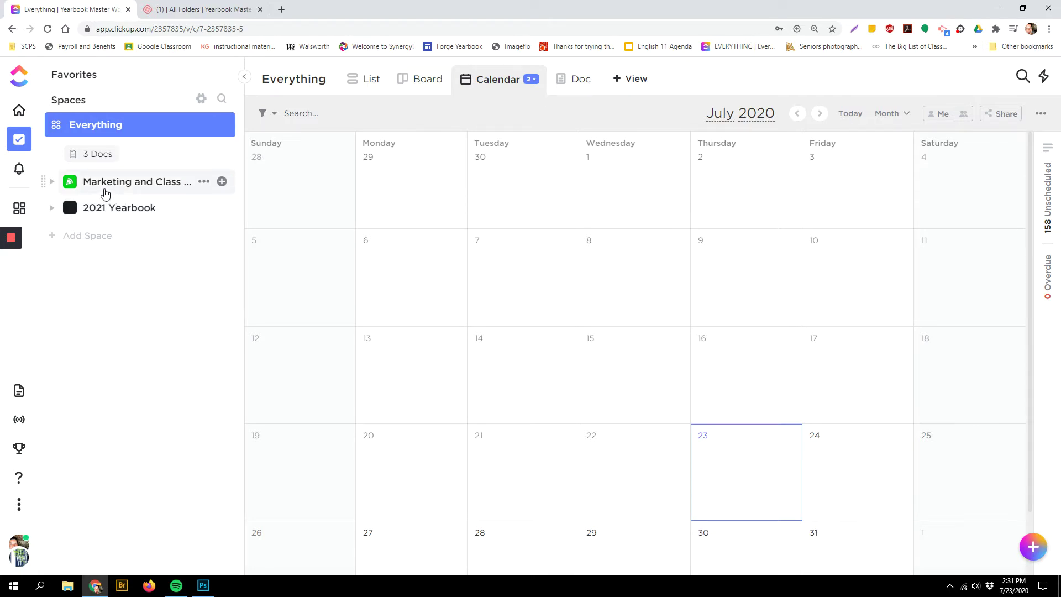
# Step: View the board of tasks across all spaces and the board of the 2021 Yearbook space
pyautogui.click(426, 82)
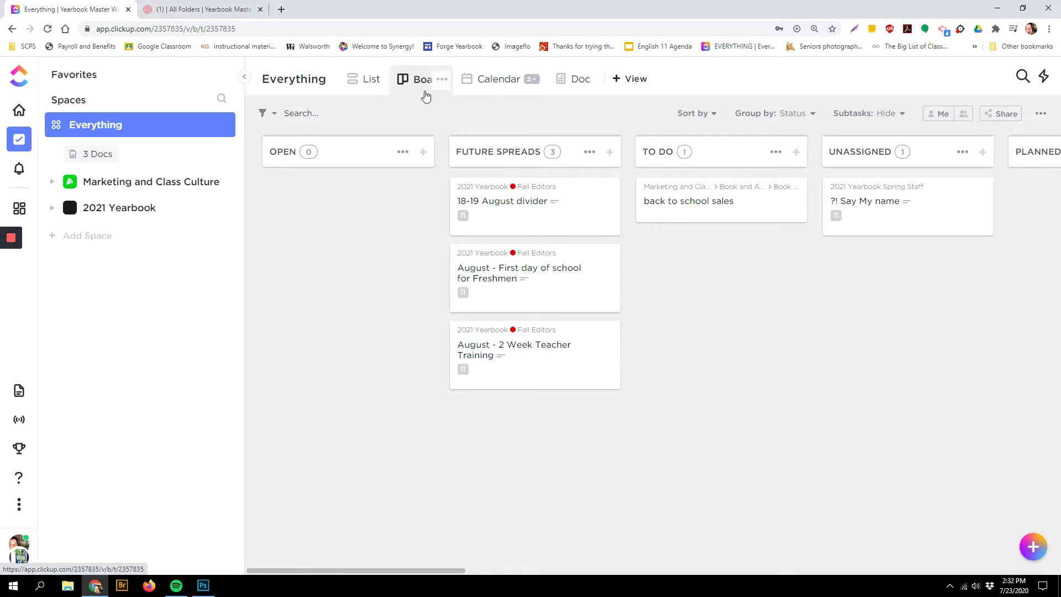
pyautogui.click(108, 209)
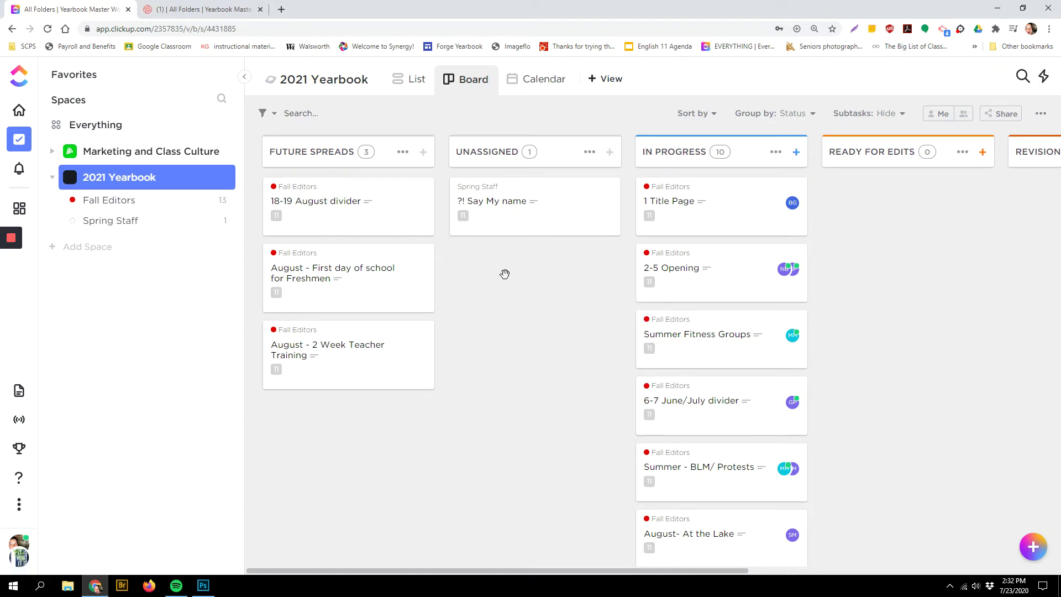
# Step: Start a new space named "Yearbook Example" and share it with the Yearbook Master Workspace
pyautogui.click(84, 250)
pyautogui.click(379, 320)
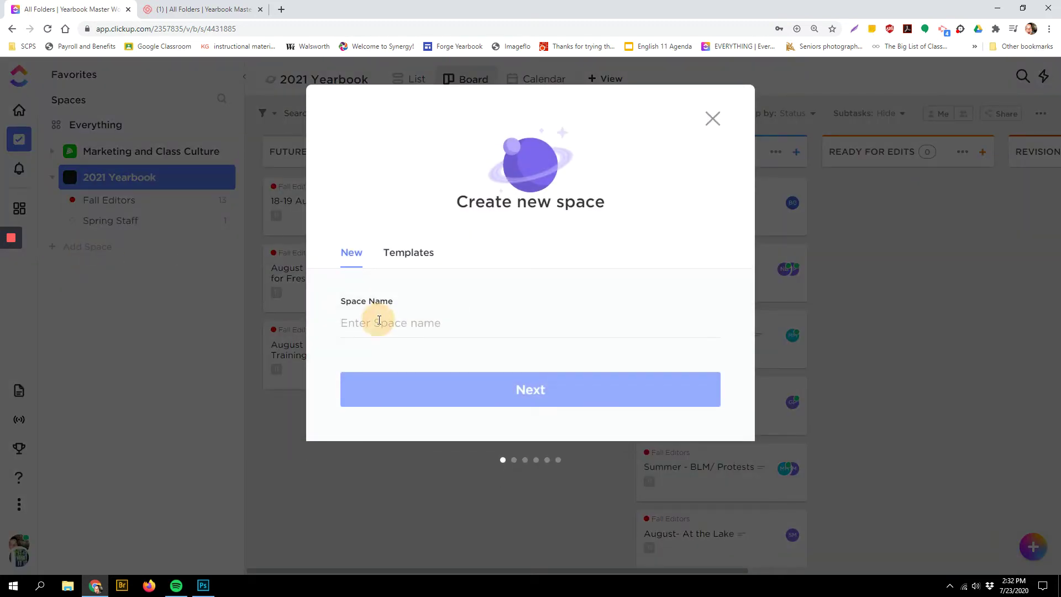
pyautogui.write('Yearb')
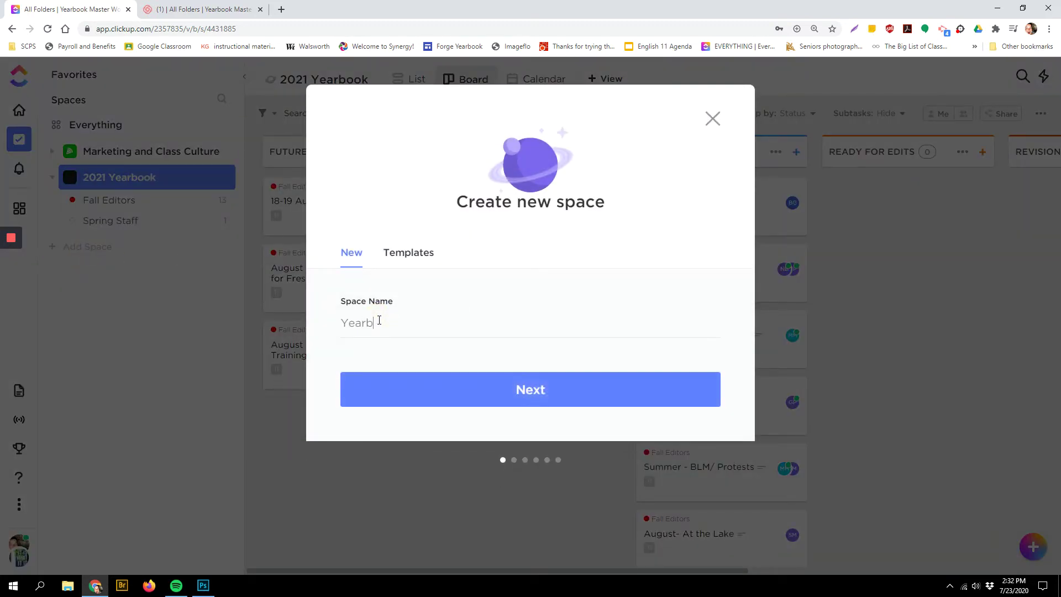
pyautogui.write('ook Example')
pyautogui.press('Return')
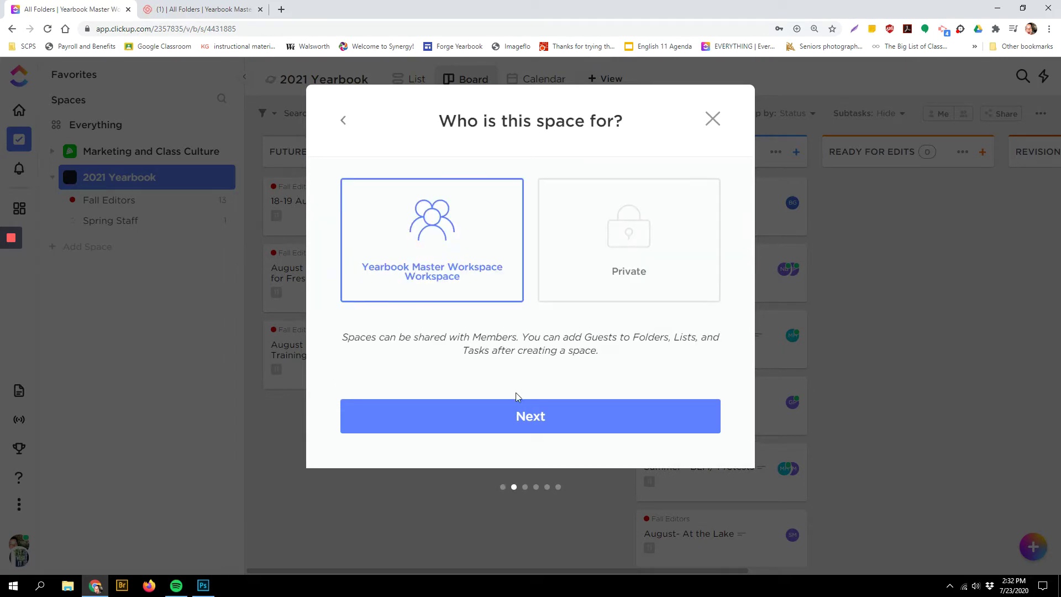
pyautogui.click(524, 422)
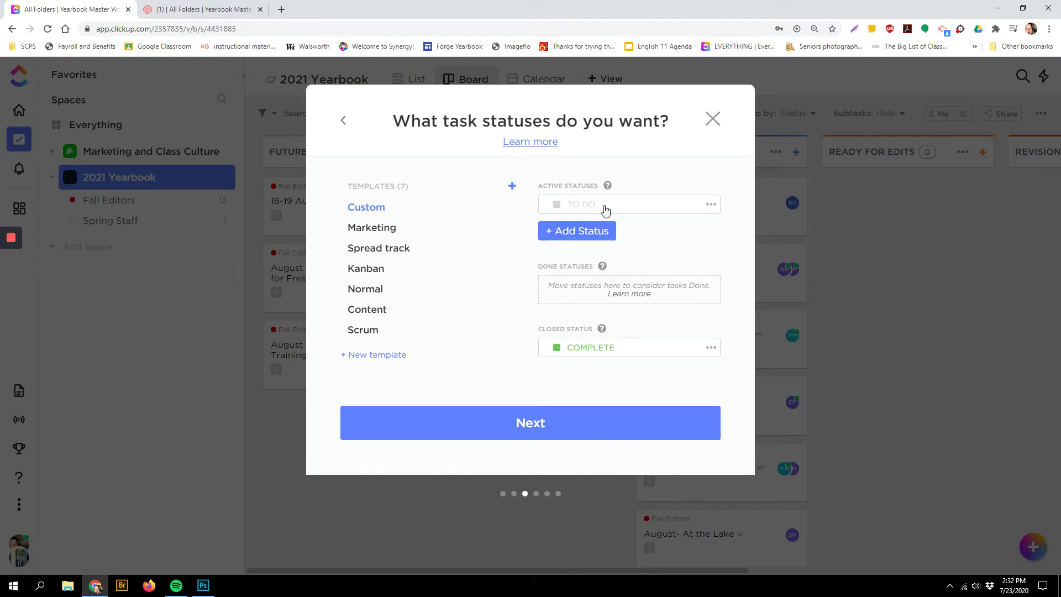
# Step: Create the space with the Custom task statuses, Time Tracking disabled and Calendar enabled as a required view
pyautogui.click(536, 424)
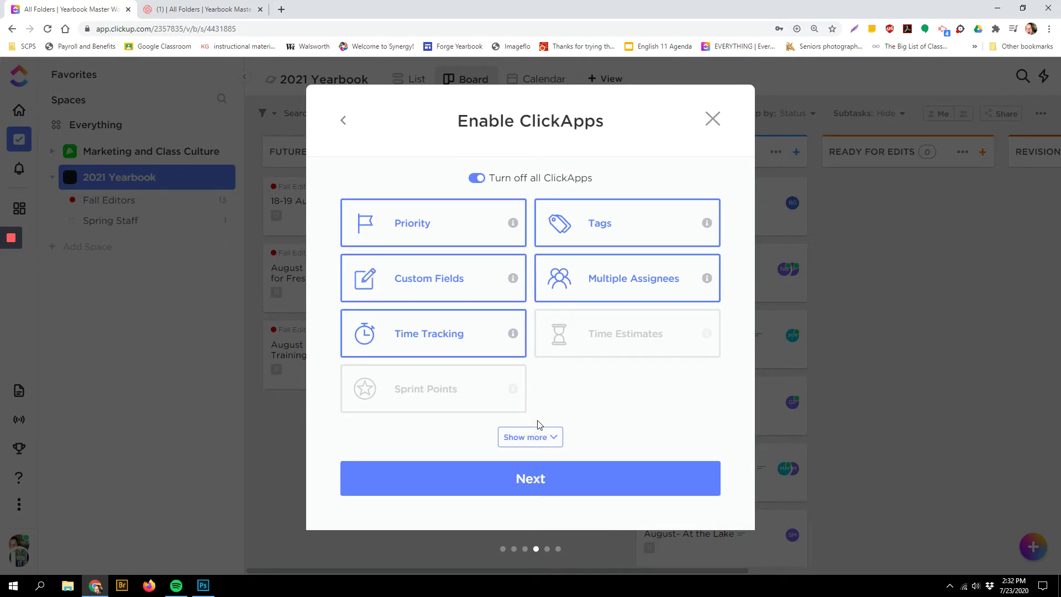
pyautogui.click(462, 338)
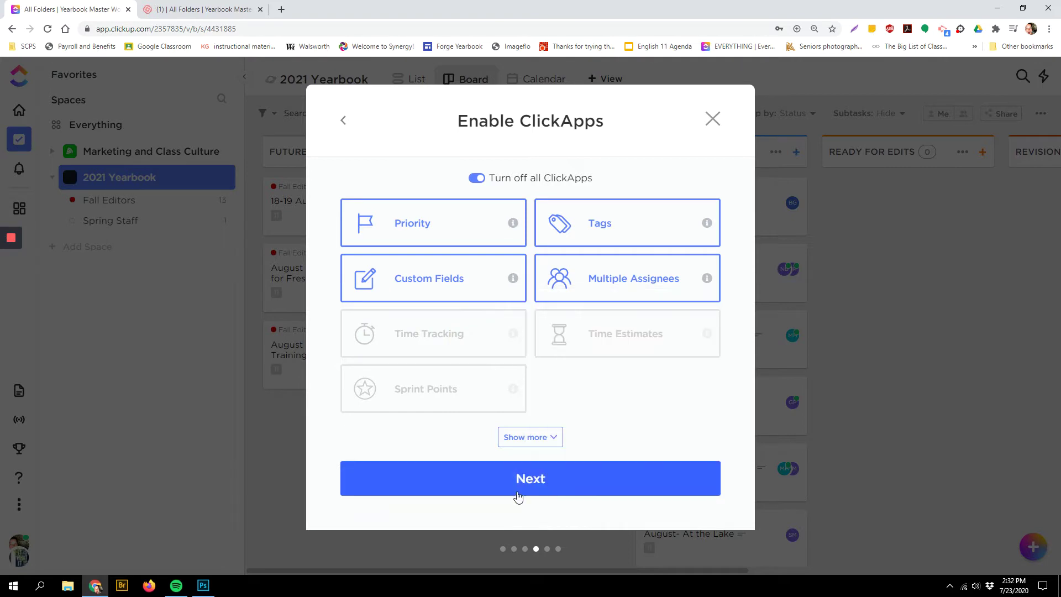
pyautogui.click(518, 485)
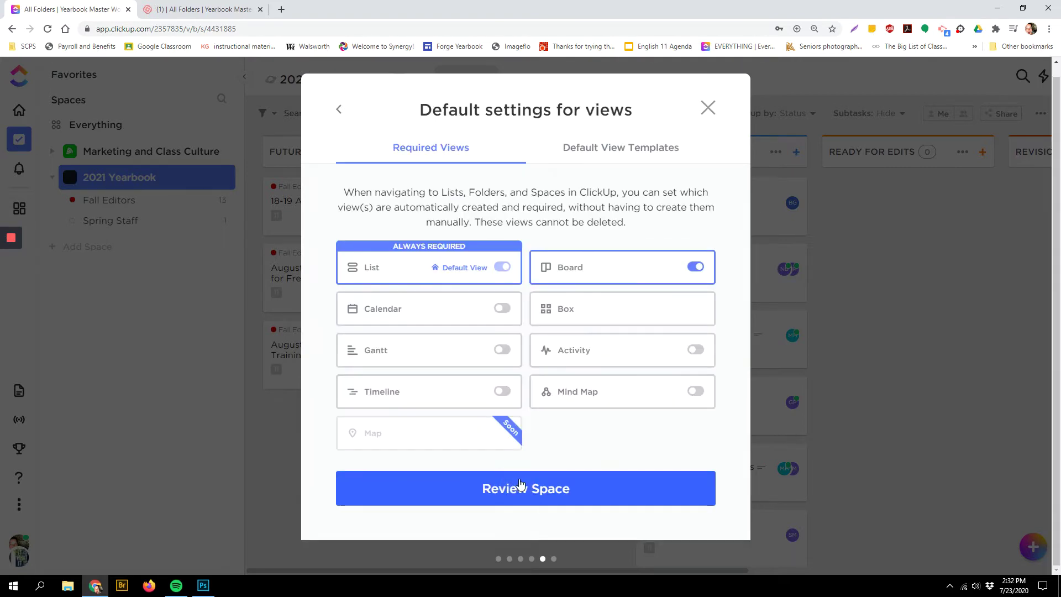
pyautogui.click(502, 309)
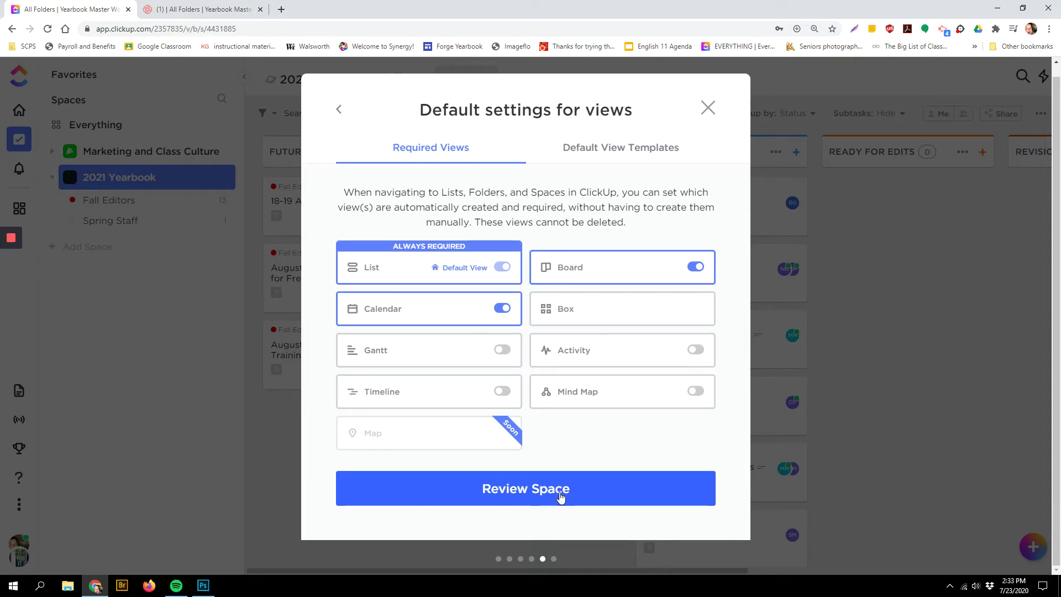
pyautogui.click(519, 499)
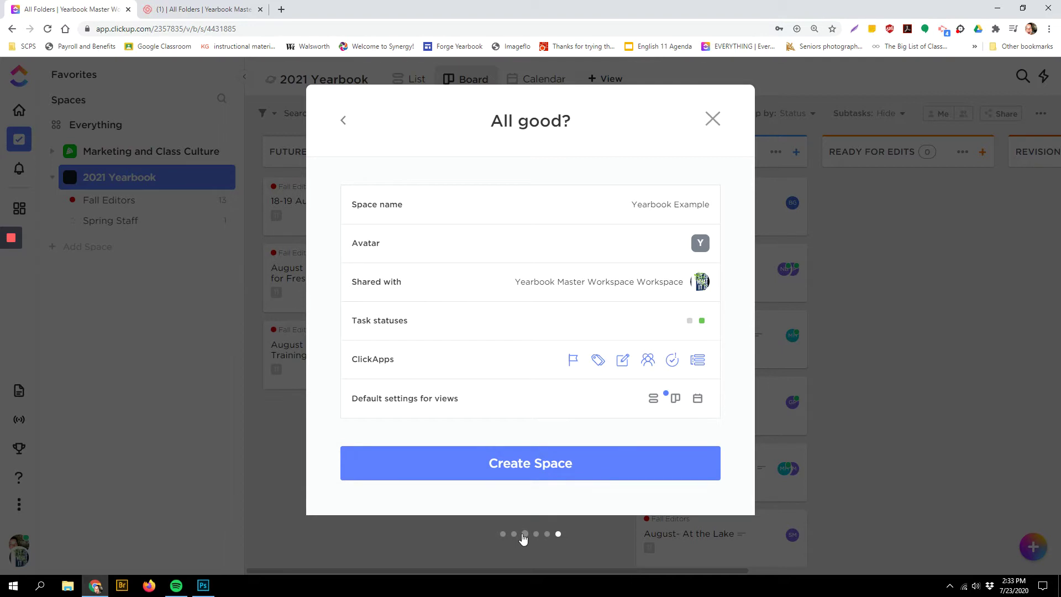
pyautogui.click(515, 464)
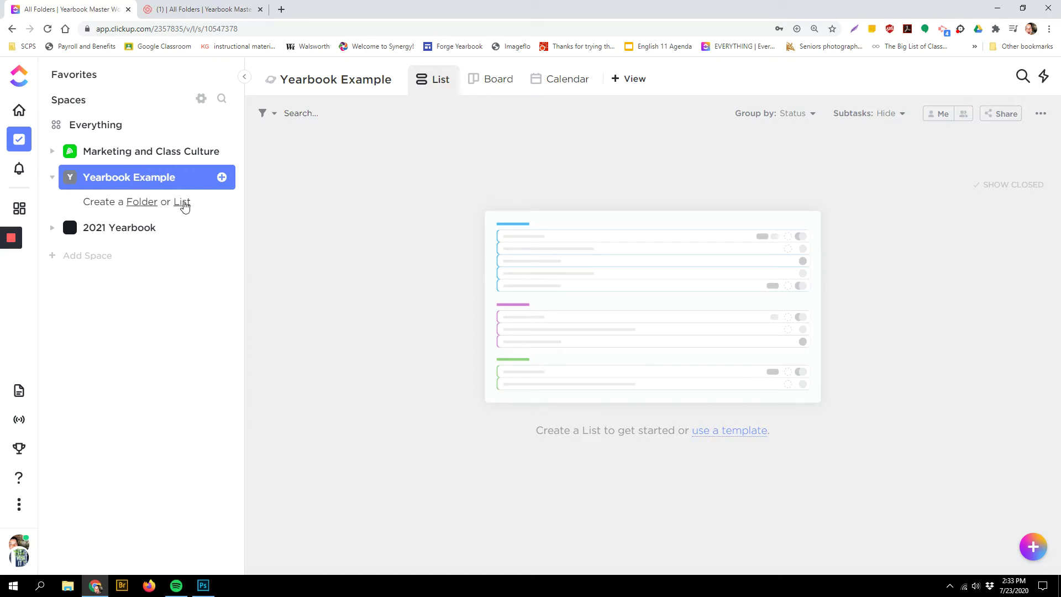
# Step: Add a list named "Blue Team" to the Yearbook Example space
pyautogui.click(182, 202)
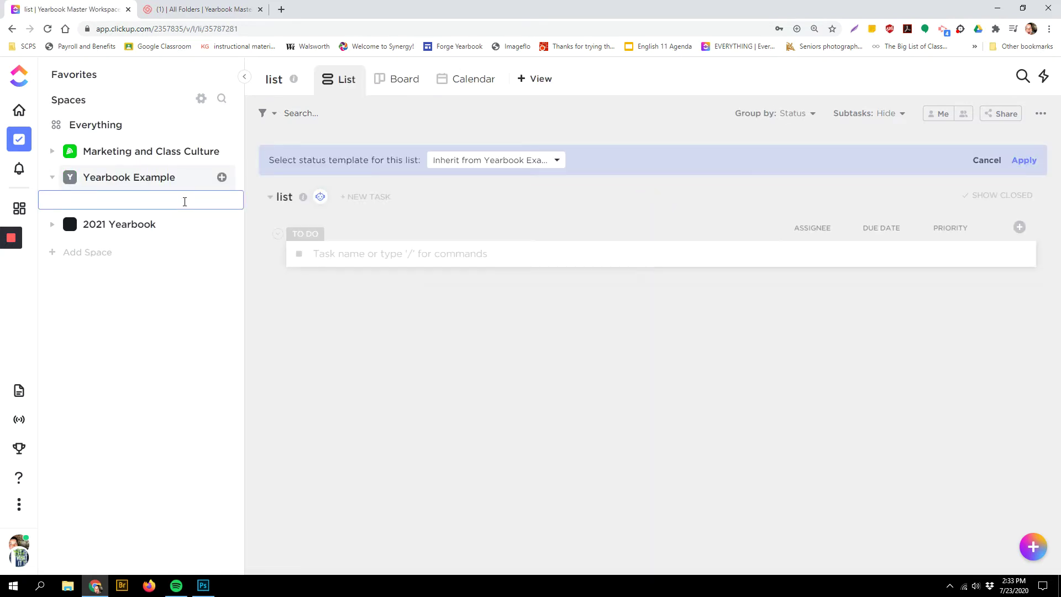
pyautogui.write('Academics')
pyautogui.press('BackSpace')
pyautogui.press('BackSpace')
pyautogui.press('BackSpace')
pyautogui.press('BackSpace')
pyautogui.press('BackSpace')
pyautogui.press('BackSpace')
pyautogui.press('BackSpace')
pyautogui.press('BackSpace')
pyautogui.press('BackSpace')
pyautogui.write('Blu e Team')
pyautogui.press('Return')
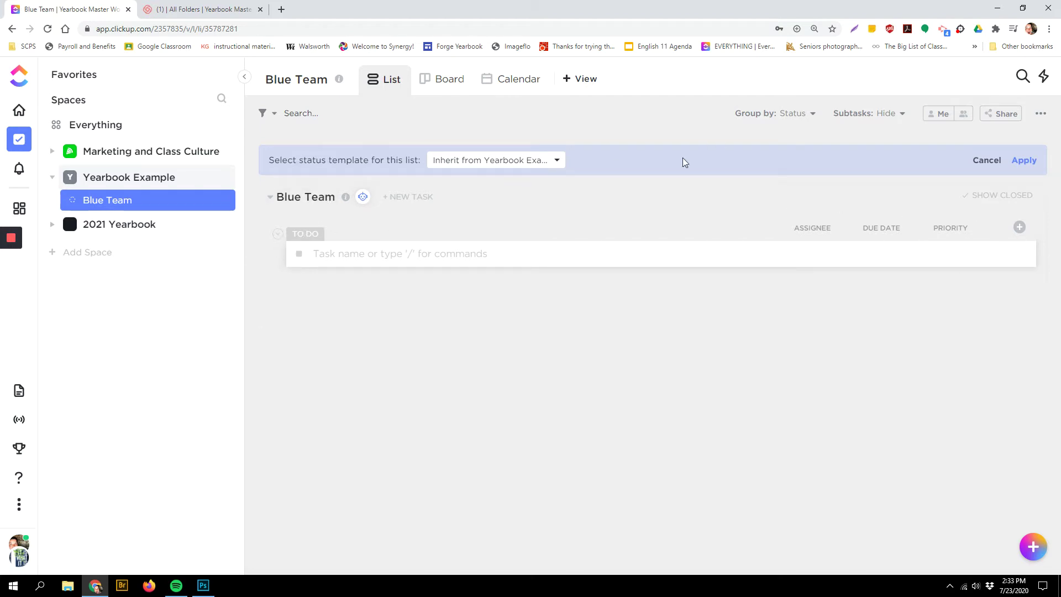
# Step: View the Fall Editors list in the 2021 Yearbook space as an example of a filled list
pyautogui.click(122, 225)
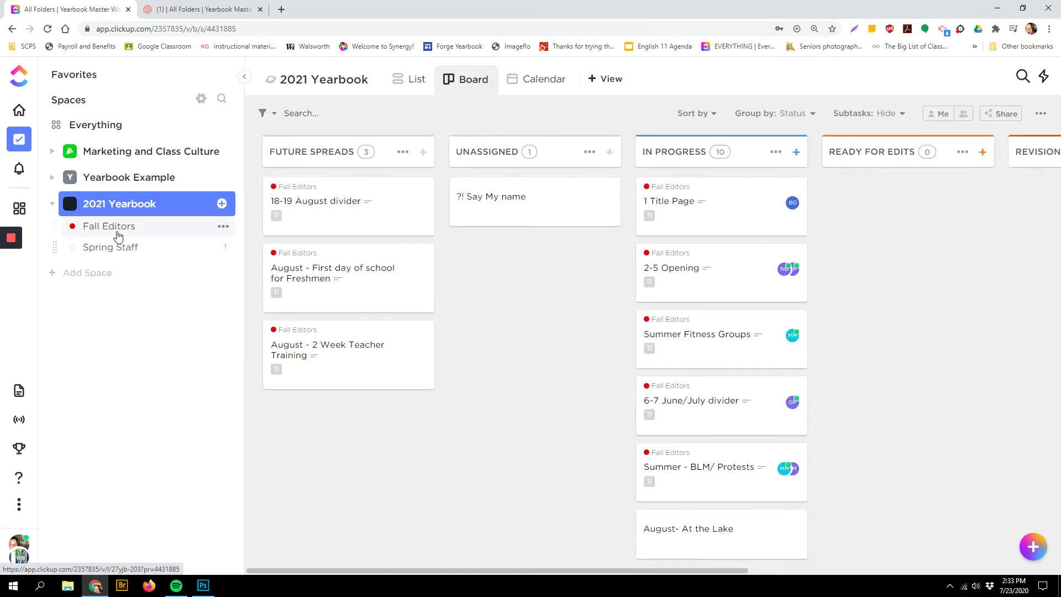
pyautogui.click(118, 235)
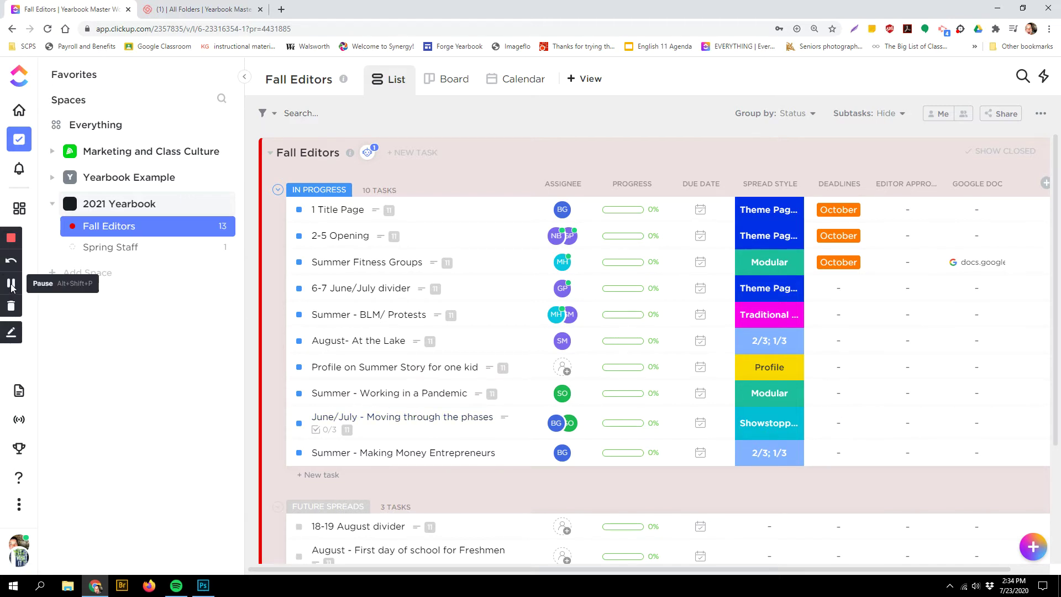
pyautogui.click(11, 284)
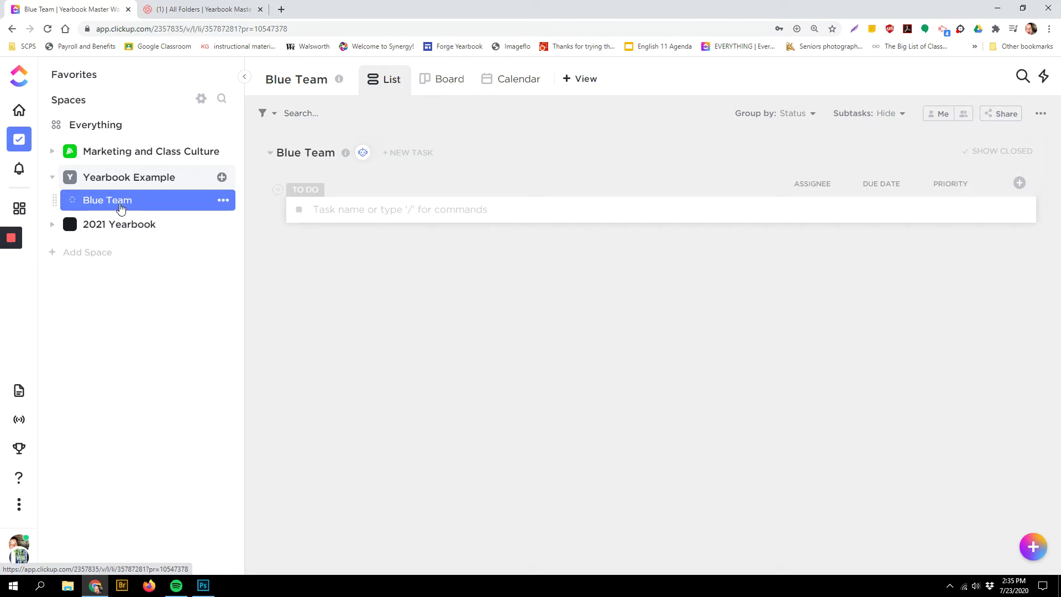
# Step: Switch the Blue Team list to custom statuses and rename the TO DO status as "ASSIGNED SPREADS"
pyautogui.click(222, 202)
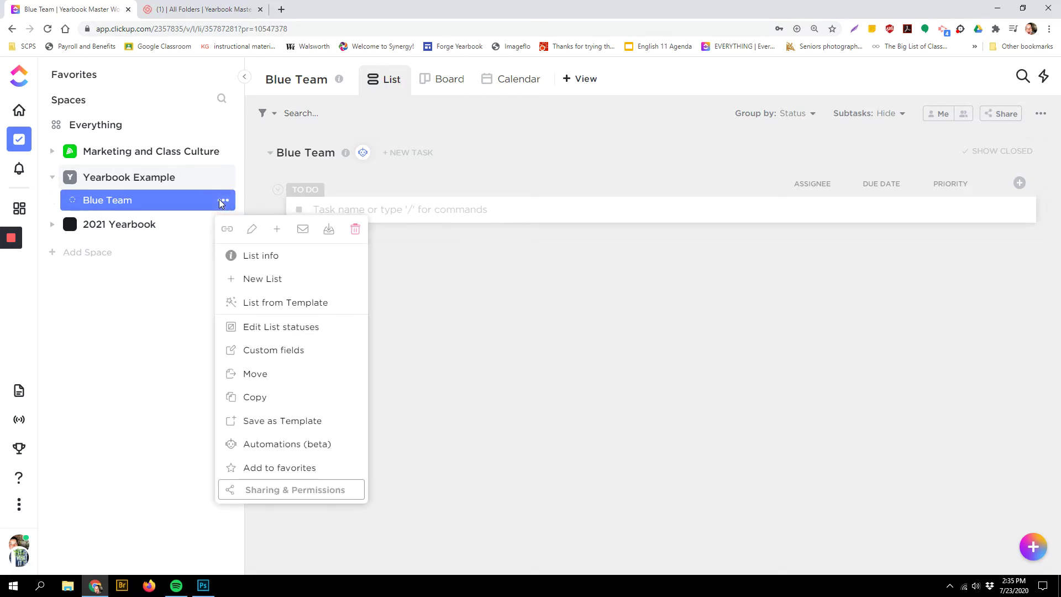
pyautogui.click(247, 326)
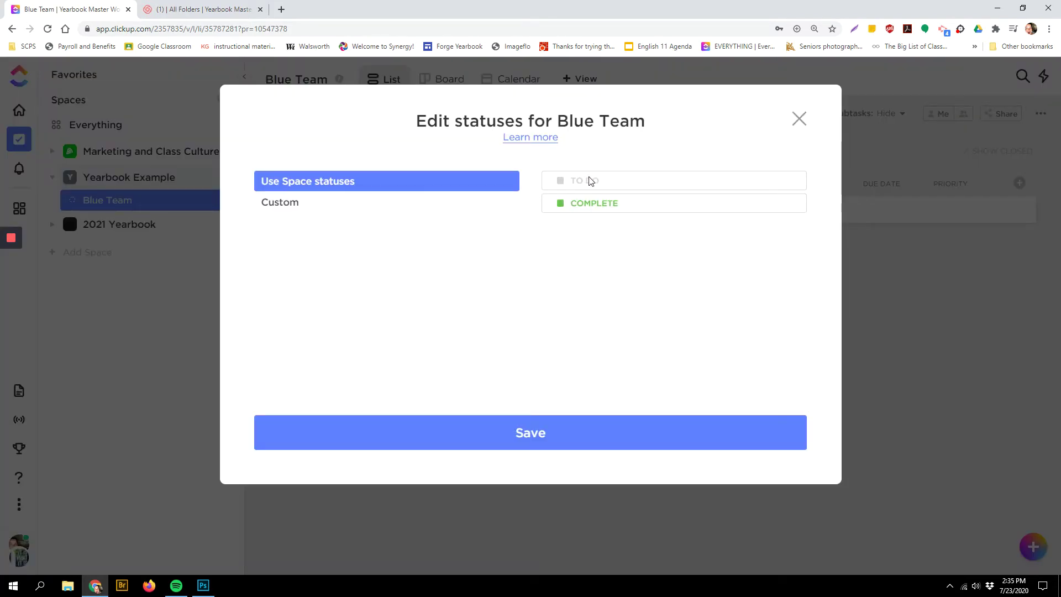
pyautogui.click(299, 204)
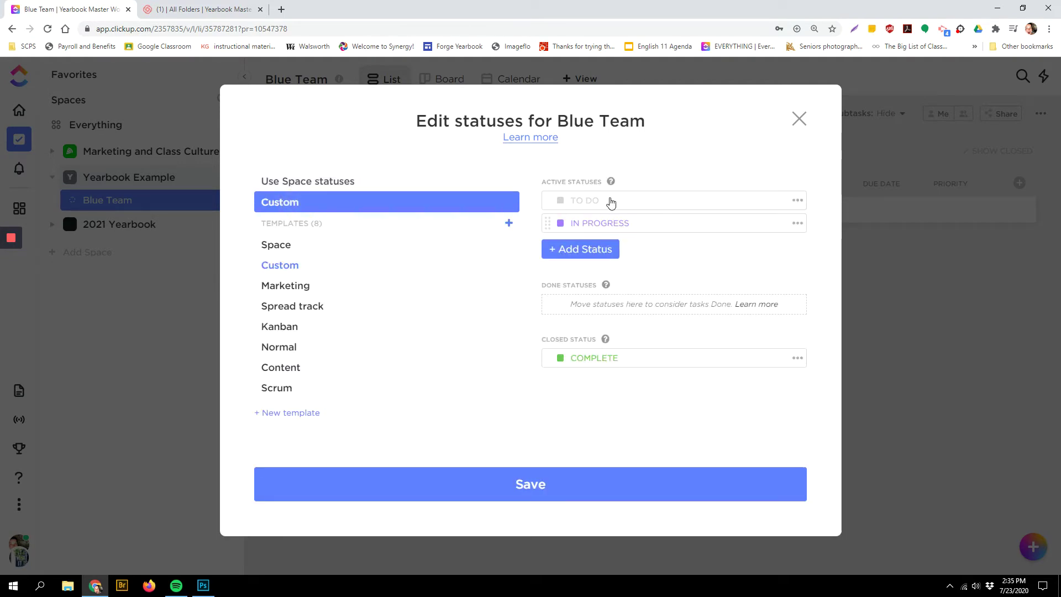
pyautogui.click(606, 202)
pyautogui.moveTo(606, 205); pyautogui.dragTo(538, 187)
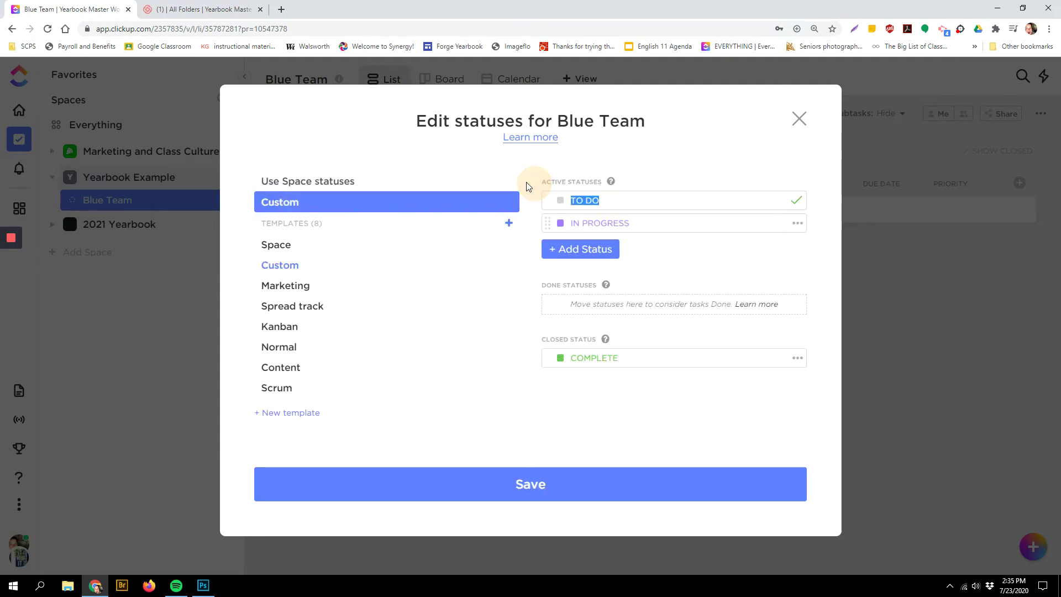
pyautogui.write('ASS')
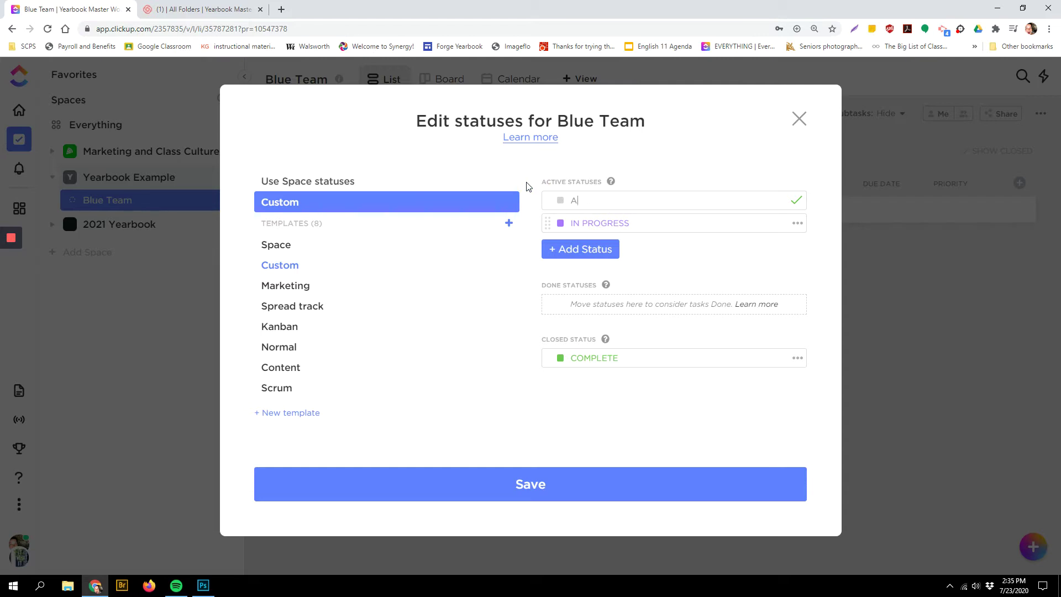
pyautogui.press('BackSpace')
pyautogui.press('BackSpace')
pyautogui.write('SS')
pyautogui.press('BackSpace')
pyautogui.write('SS')
pyautogui.press('BackSpace')
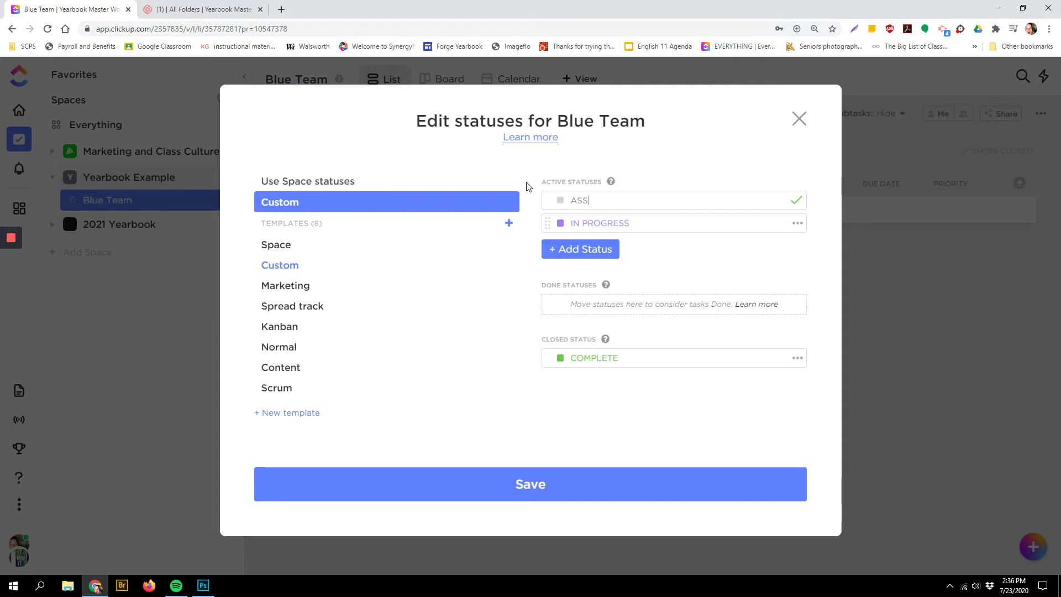
pyautogui.write('IGNE')
pyautogui.write('ED ')
pyautogui.write('SPREAD')
pyautogui.write('S')
pyautogui.click(601, 224)
# Step: Add an active status named "READY FOR EDITS" after IN PROGRESS
pyautogui.click(580, 249)
pyautogui.write('Ready')
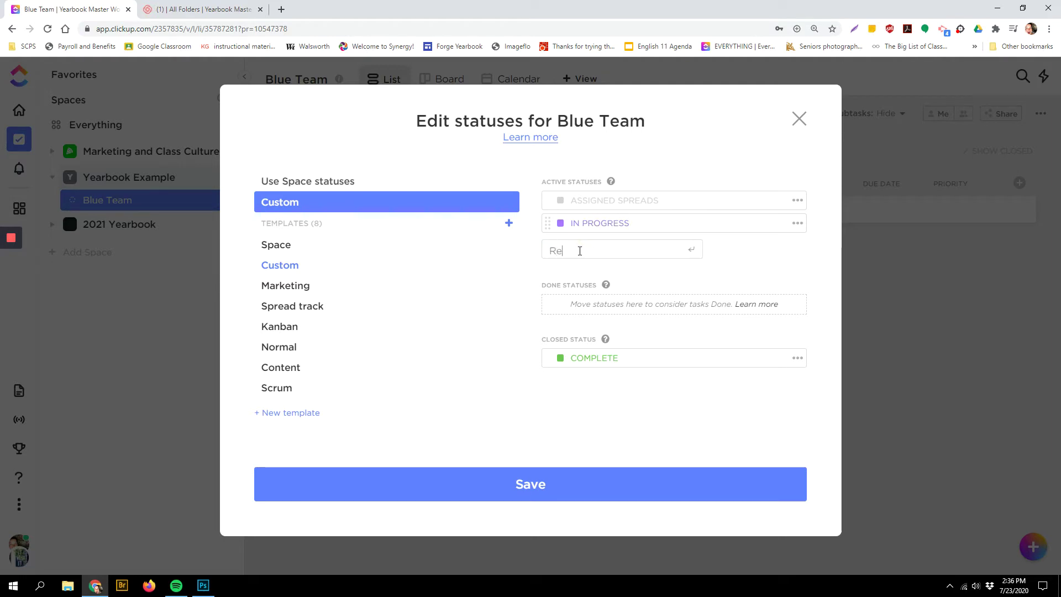
pyautogui.press('BackSpace')
pyautogui.press('BackSpace')
pyautogui.press('BackSpace')
pyautogui.write('EAD')
pyautogui.press('BackSpace')
pyautogui.press('BackSpace')
pyautogui.write('ADY')
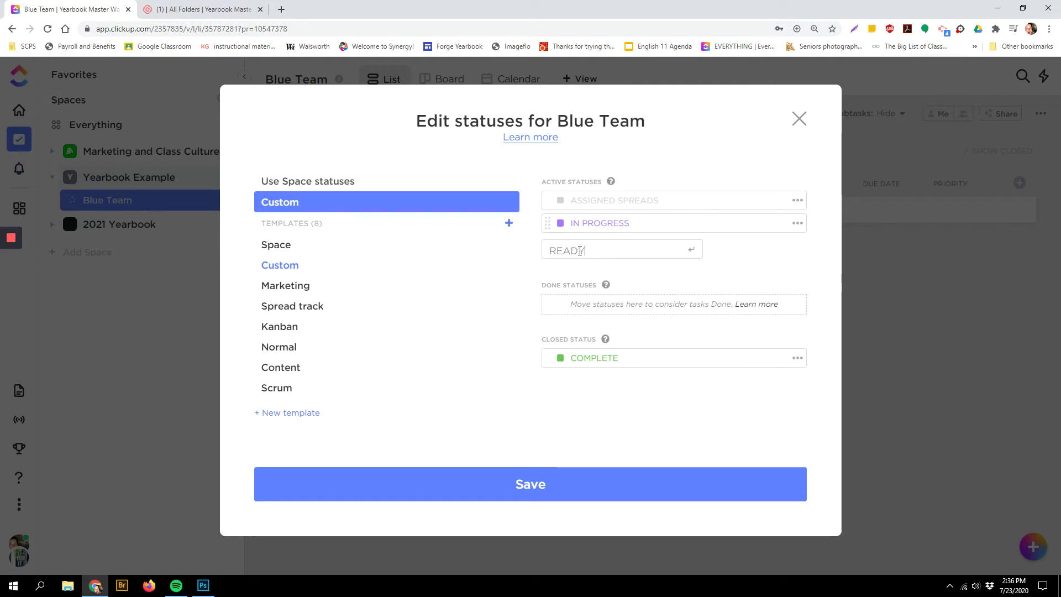
pyautogui.write(' FOR EDITS')
pyautogui.press('BackSpace')
pyautogui.press('BackSpace')
pyautogui.press('BackSpace')
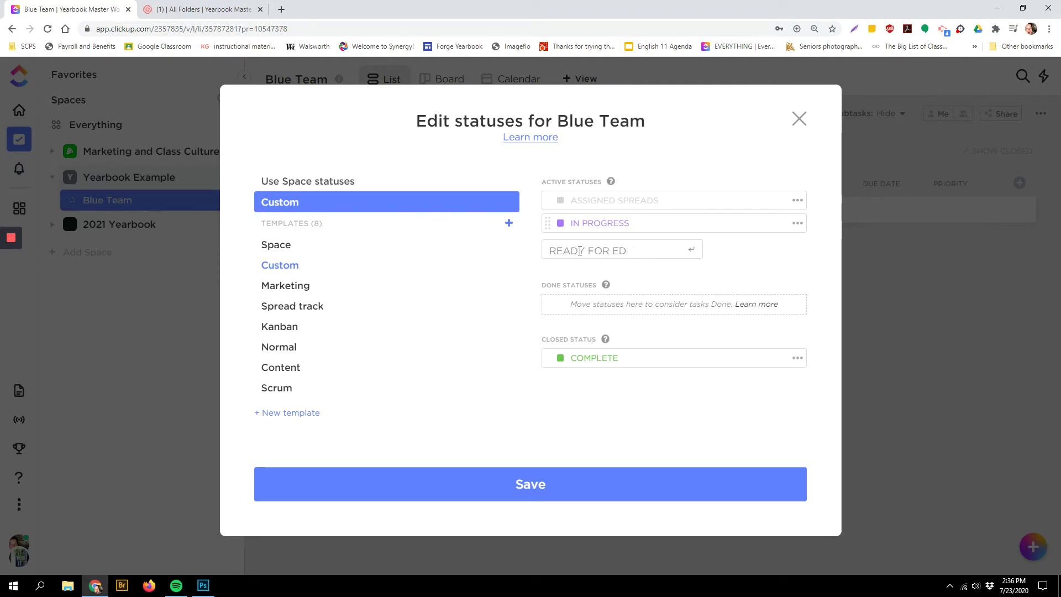
pyautogui.write('S')
pyautogui.press('Return')
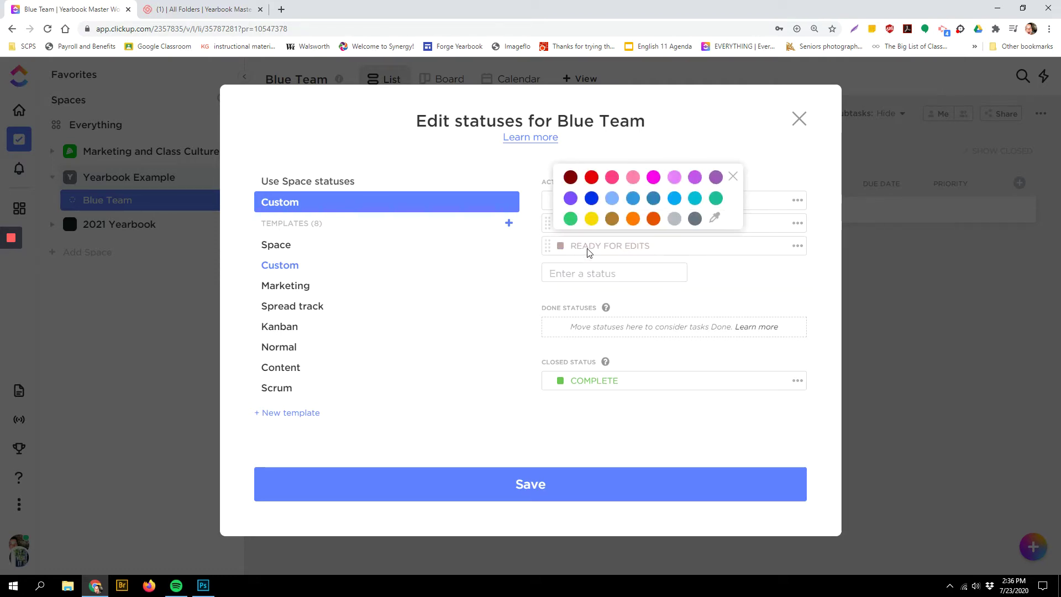
# Step: Add an active status named "REVISIONS NEEDED" and color it red
pyautogui.write('R')
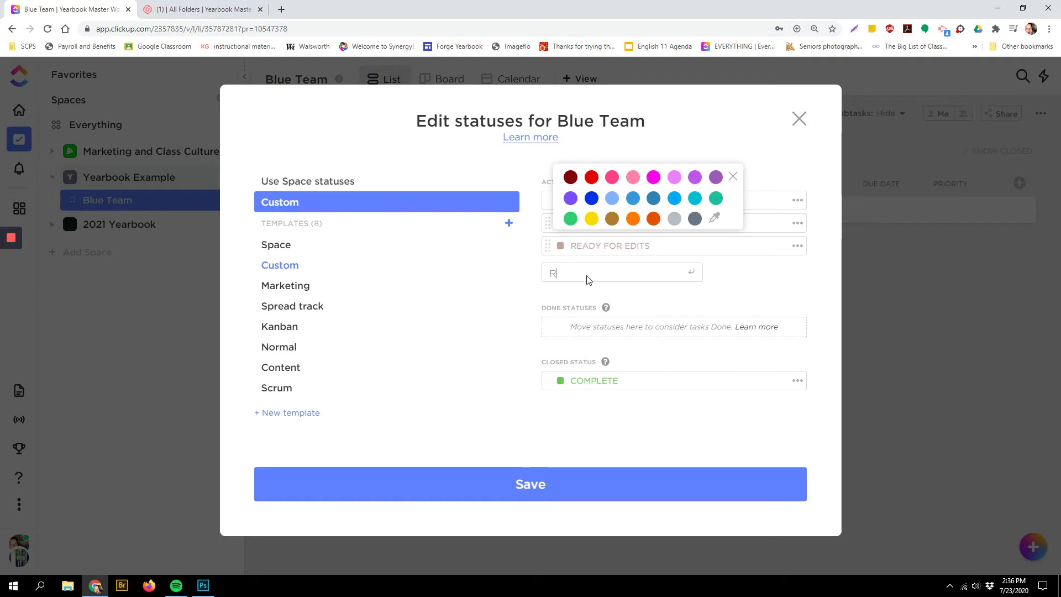
pyautogui.write('EVISIONS NEEDED')
pyautogui.press('Return')
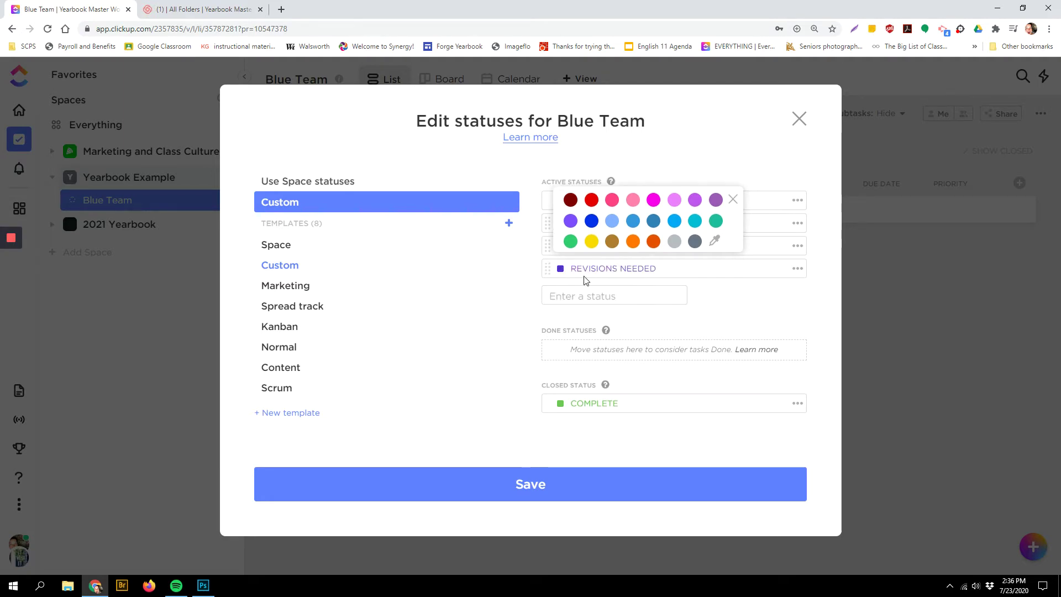
pyautogui.click(561, 272)
pyautogui.click(561, 271)
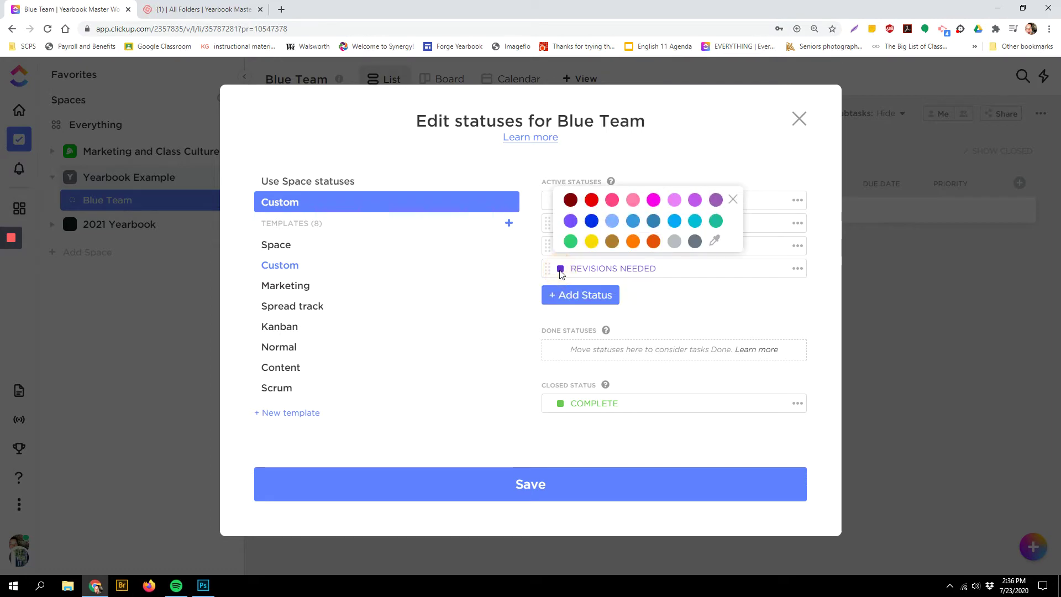
pyautogui.click(591, 200)
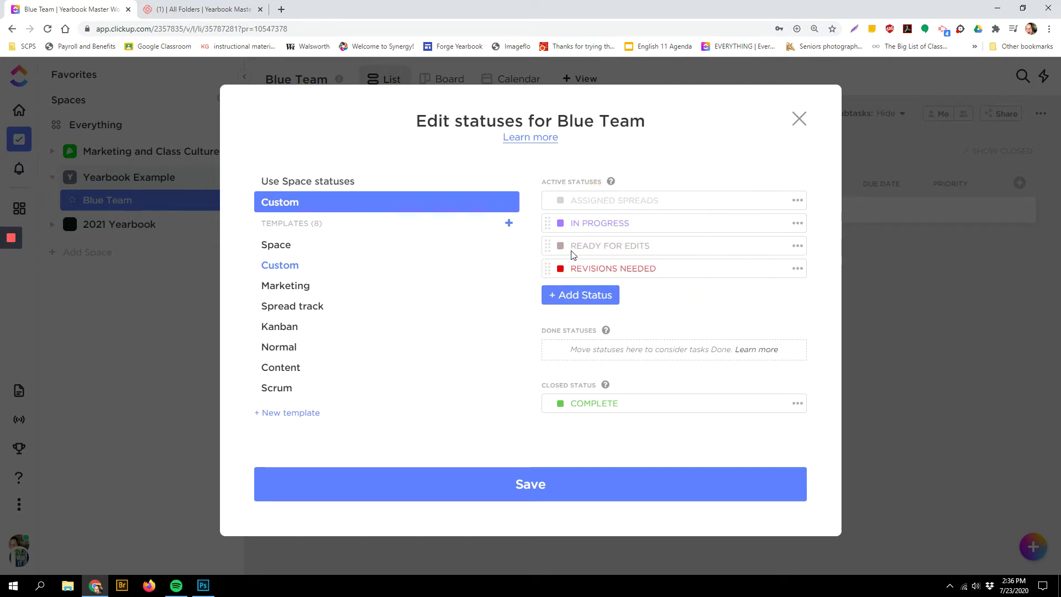
# Step: Change the color of the READY FOR EDITS status to orange
pyautogui.click(561, 246)
pyautogui.click(632, 219)
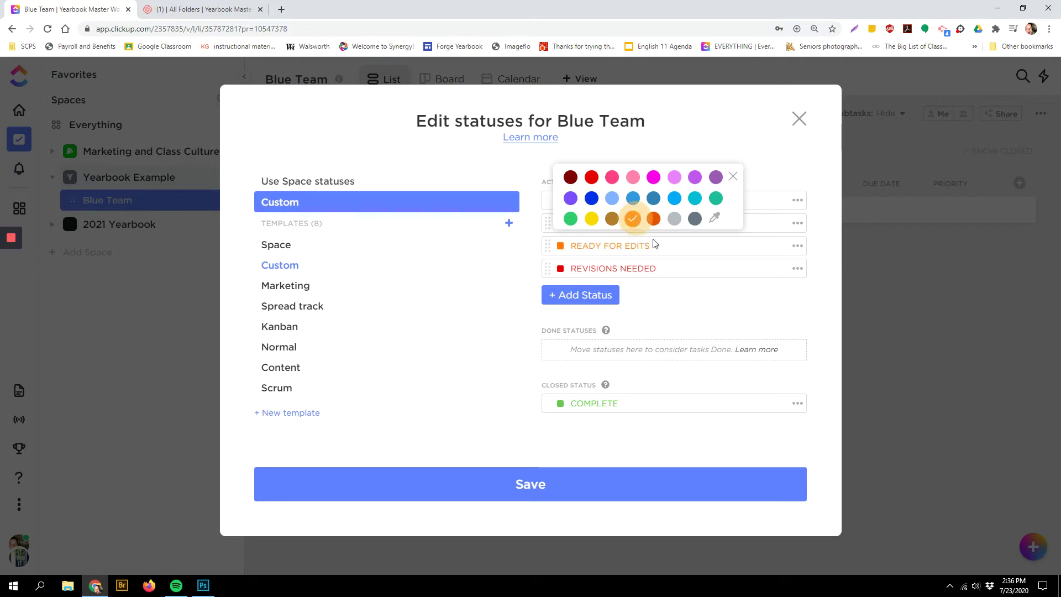
pyautogui.click(687, 308)
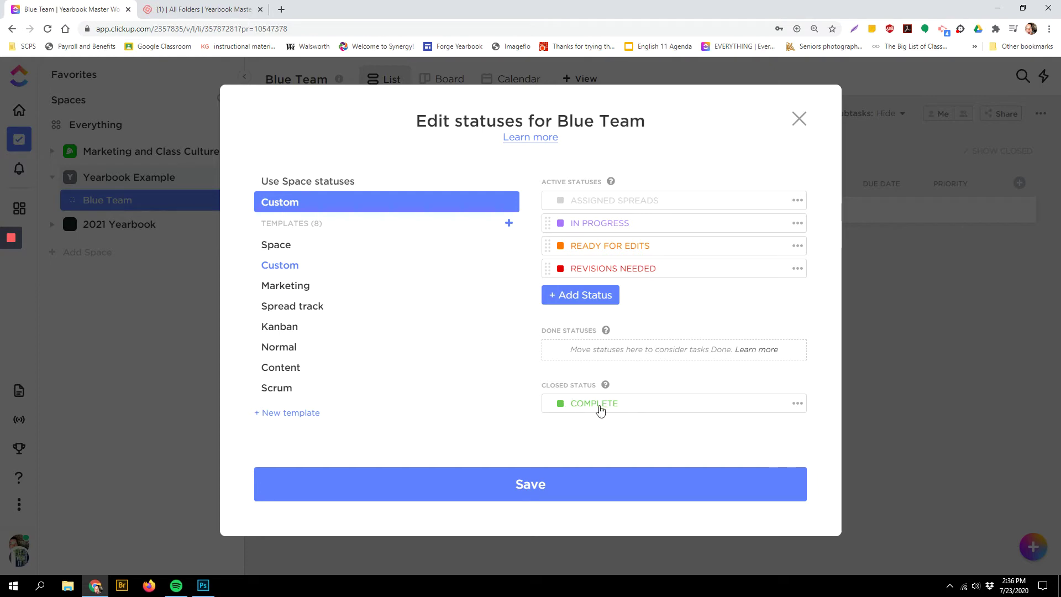
# Step: Rename the closed status COMPLETE as "DONE" and save the Blue Team list's statuses
pyautogui.click(606, 403)
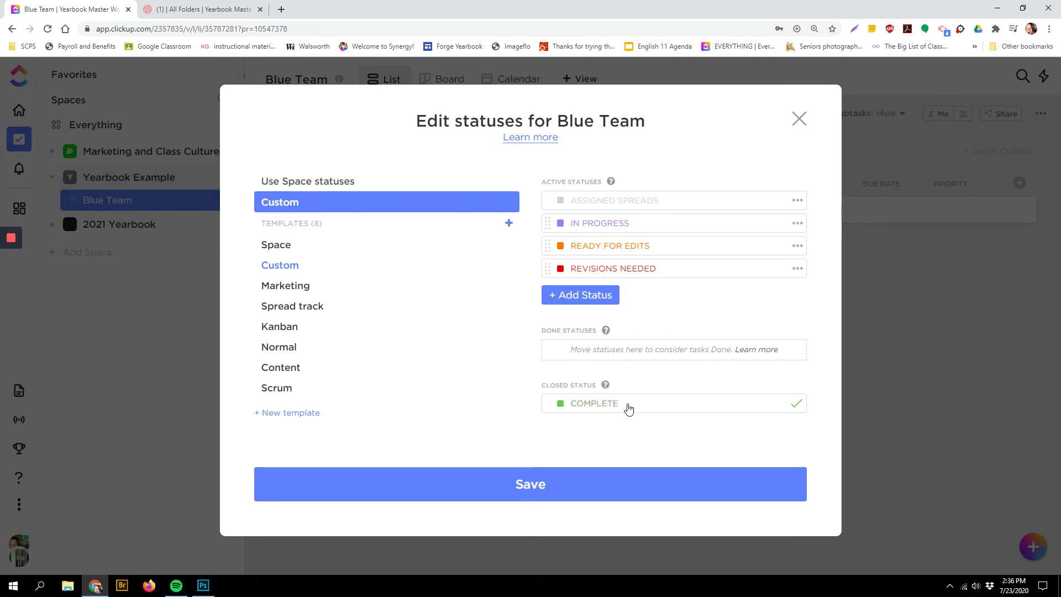
pyautogui.moveTo(628, 408); pyautogui.dragTo(554, 397)
pyautogui.write('DONE')
pyautogui.click(514, 483)
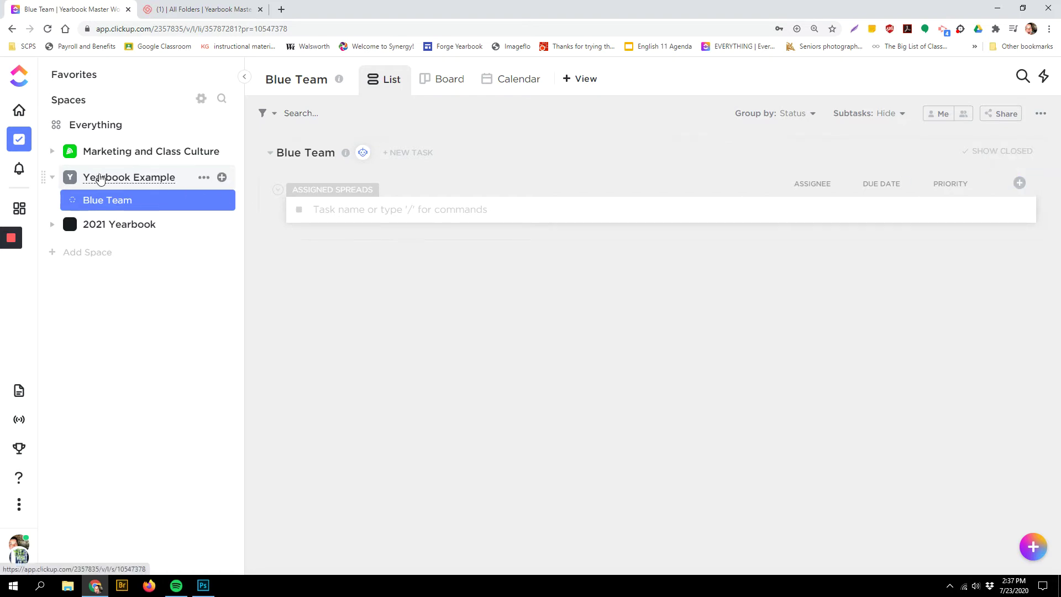
# Step: Open the Fall Editors list in the 2021 Yearbook space and examine its columns
pyautogui.click(52, 224)
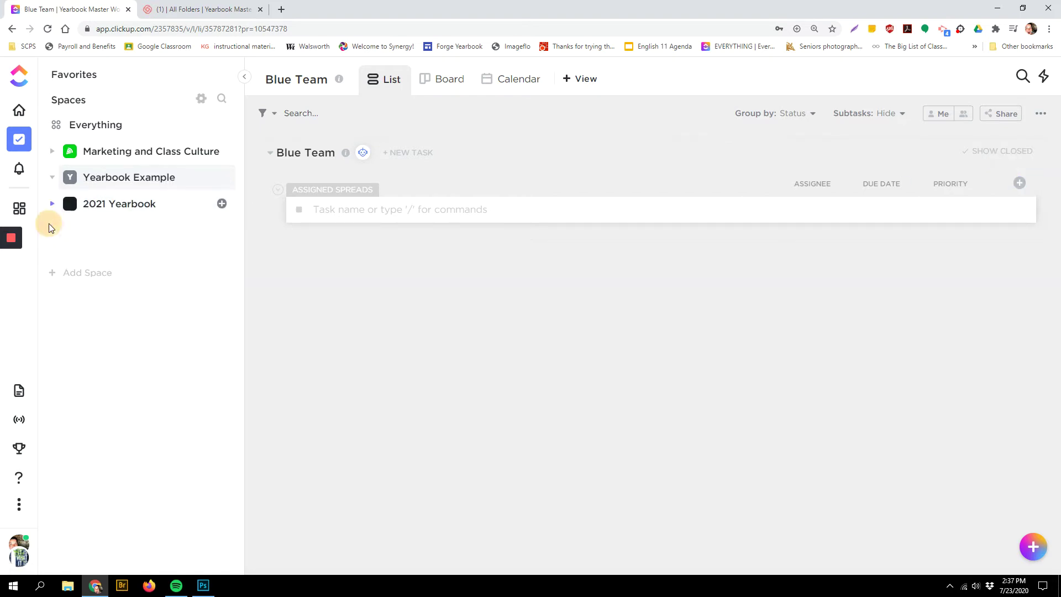
pyautogui.click(100, 232)
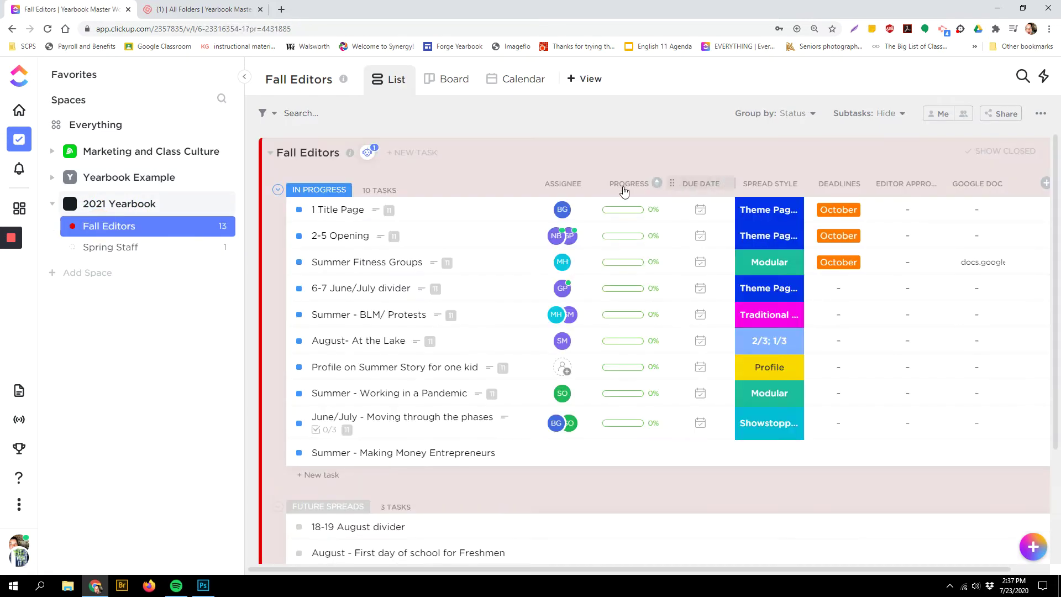
pyautogui.moveTo(12, 258)
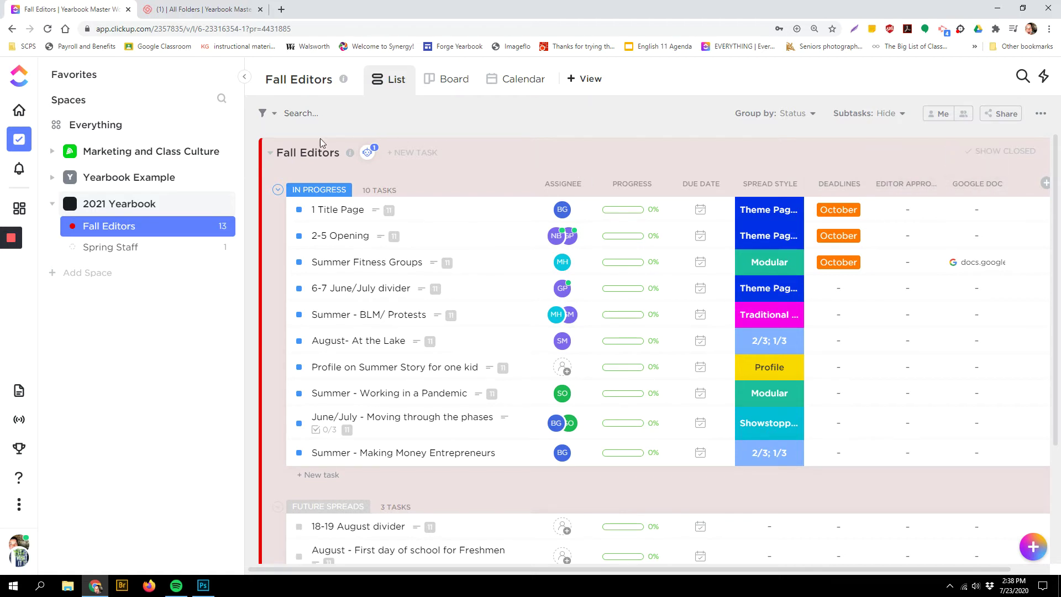
# Step: Return to the Blue Team list in the Yearbook Example space and hide its Priority column
pyautogui.click(53, 177)
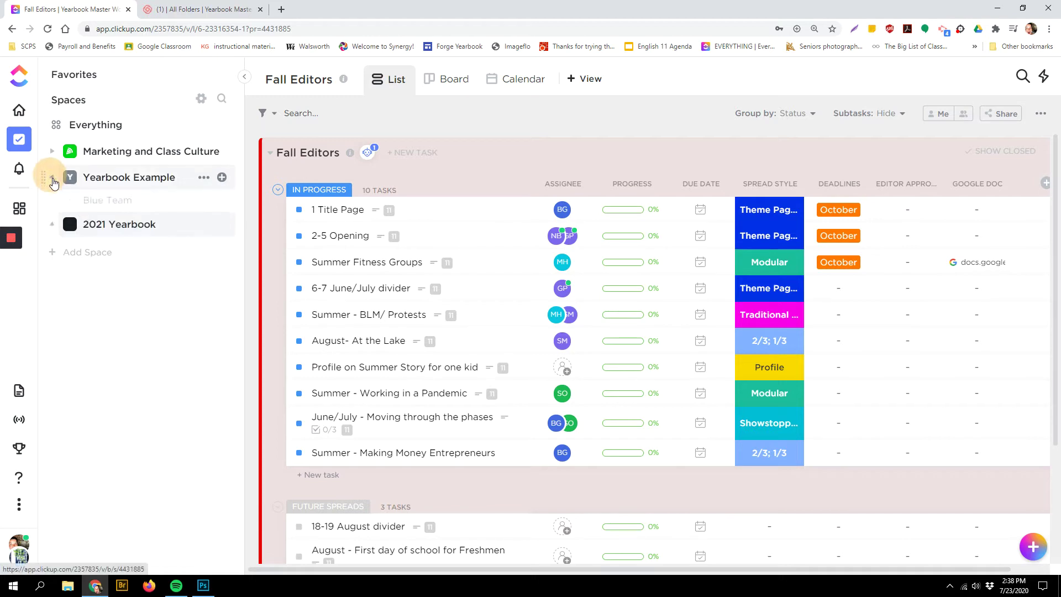
pyautogui.click(97, 202)
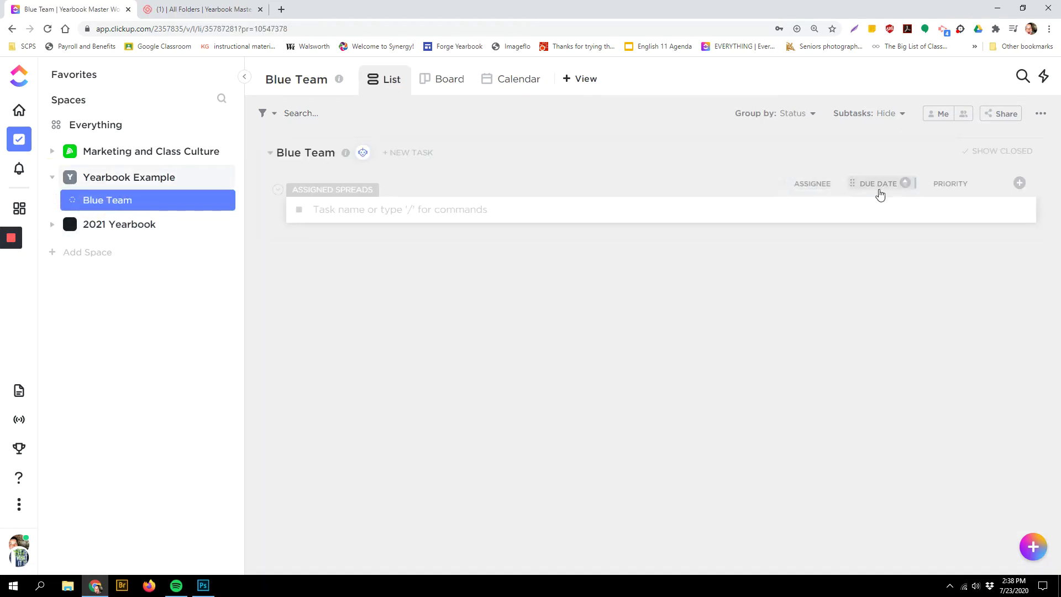
pyautogui.click(952, 185)
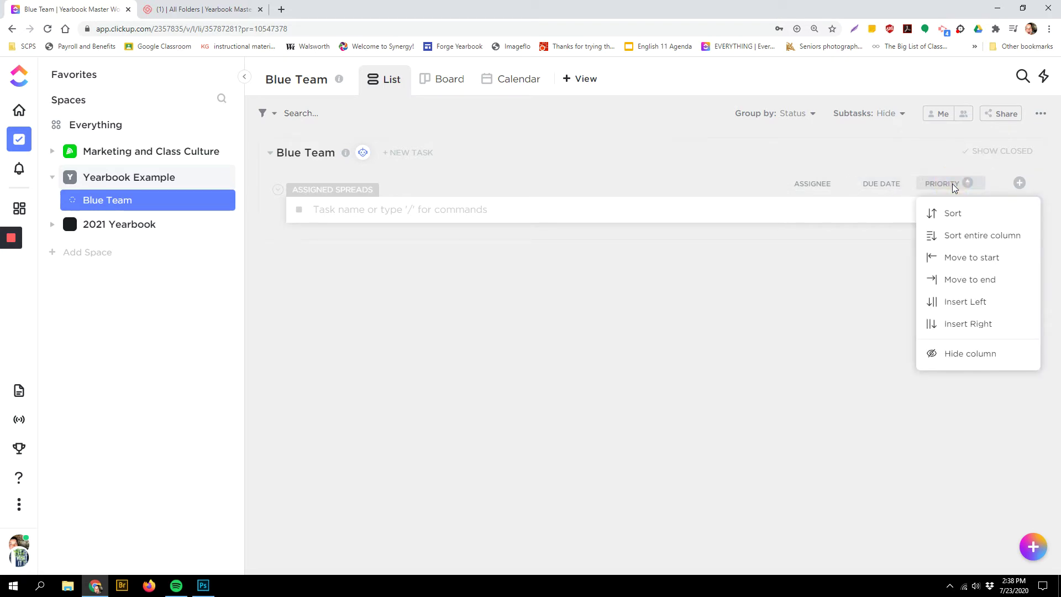
pyautogui.click(953, 354)
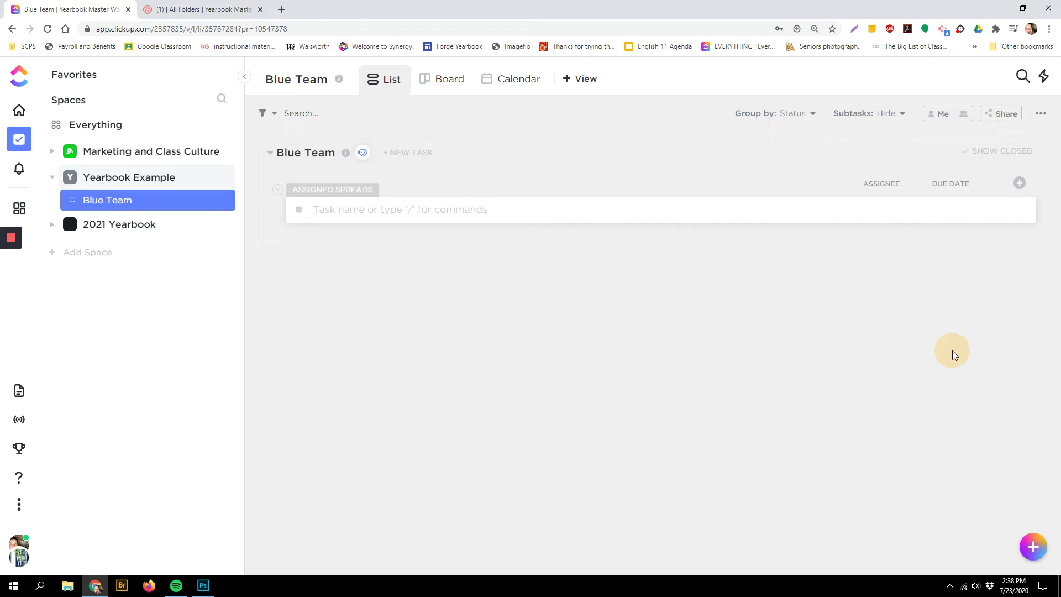
# Step: Add a Progress (Auto) column named "Progress" to the Blue Team list
pyautogui.click(1019, 186)
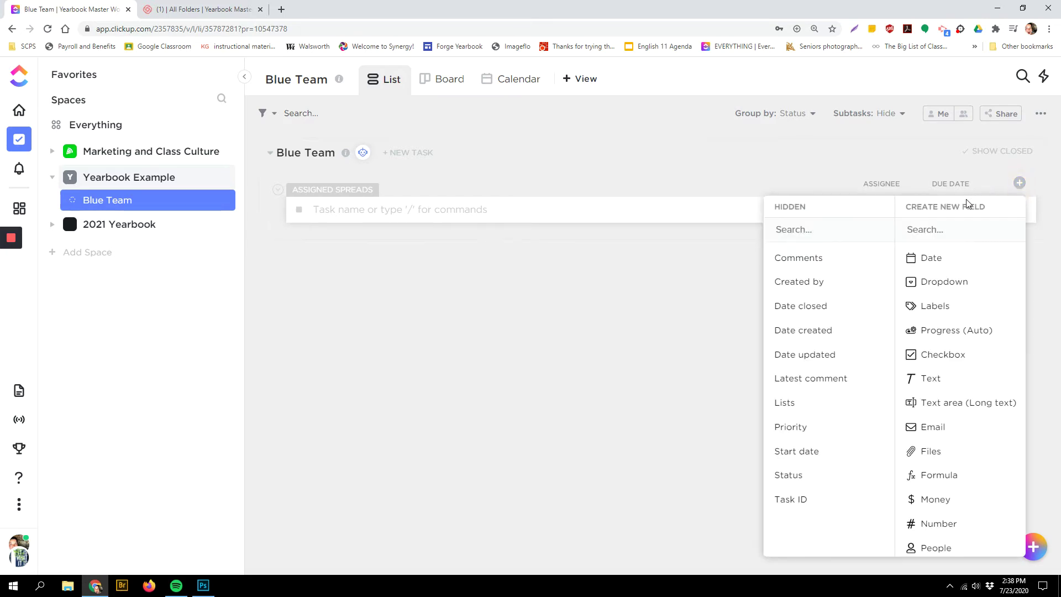
pyautogui.click(947, 334)
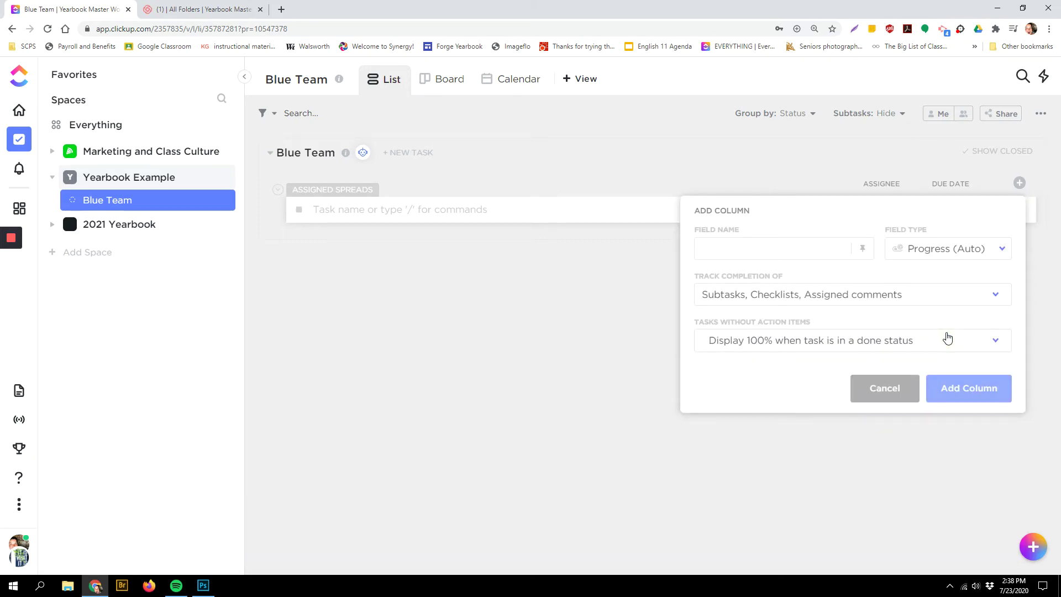
pyautogui.write('Progress')
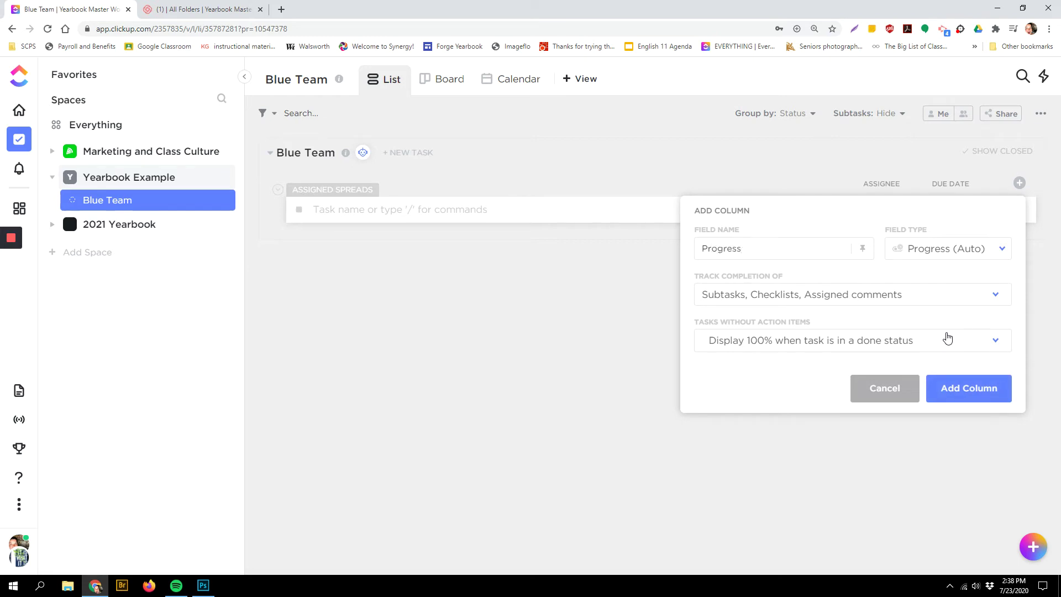
pyautogui.click(956, 390)
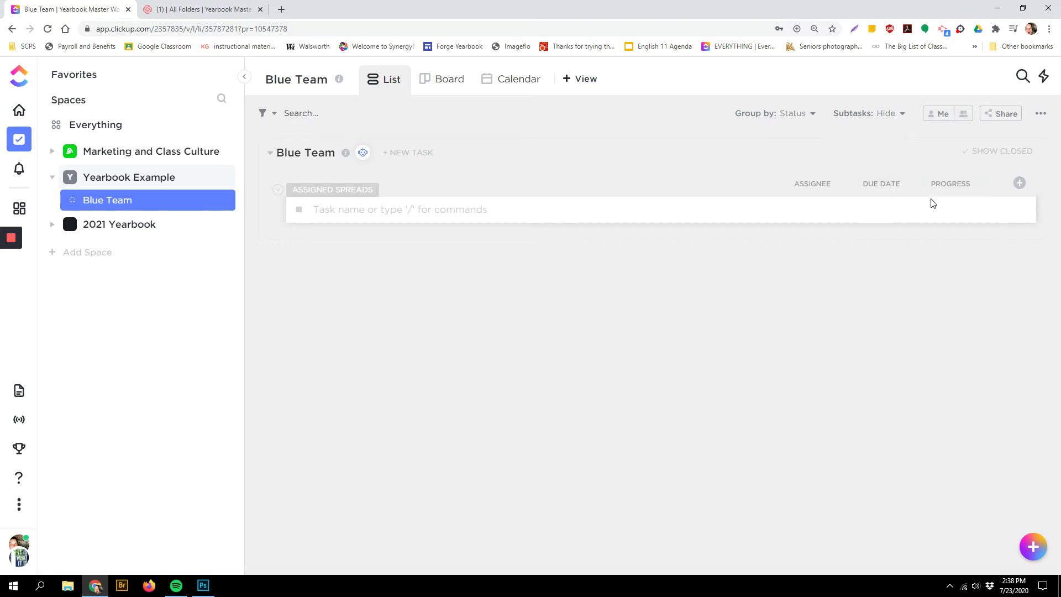
# Step: Start a new Dropdown column named "Spread Style" with the options "Traditional" and "Profile"
pyautogui.click(1019, 183)
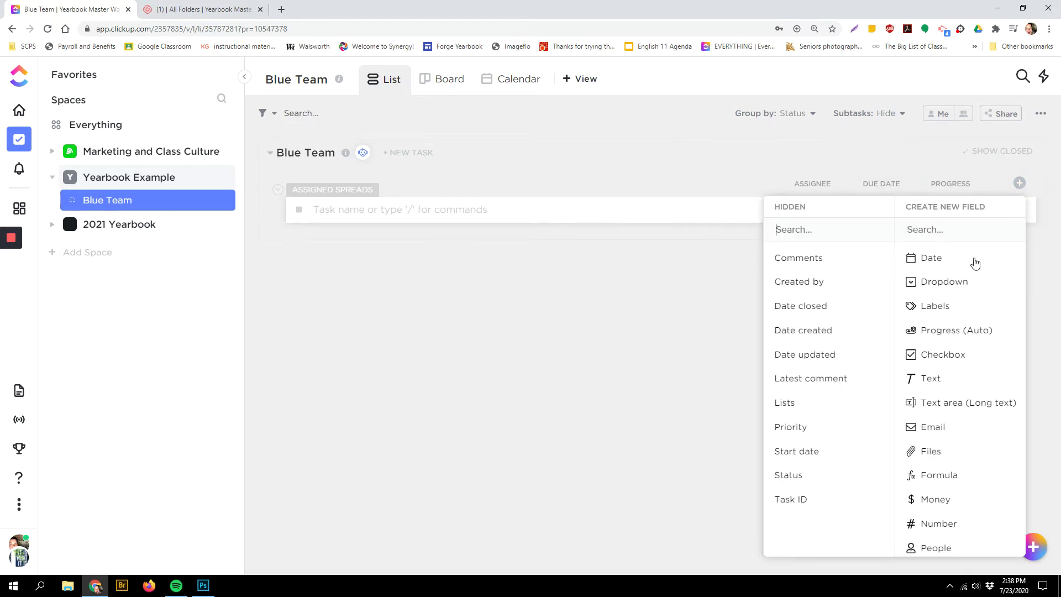
pyautogui.click(946, 283)
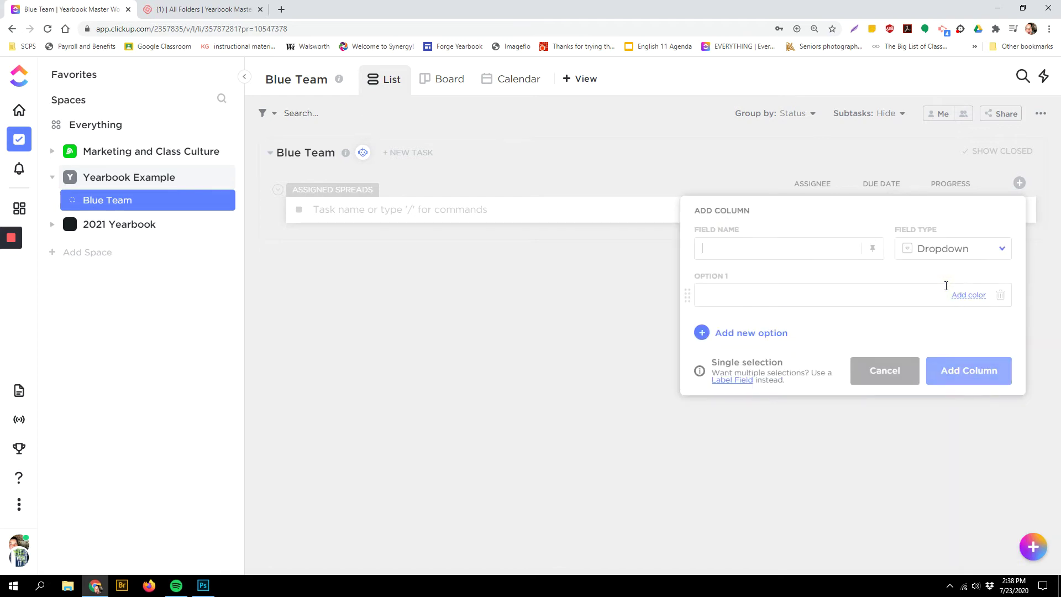
pyautogui.write('Spread Style')
pyautogui.click(777, 296)
pyautogui.write('Tra')
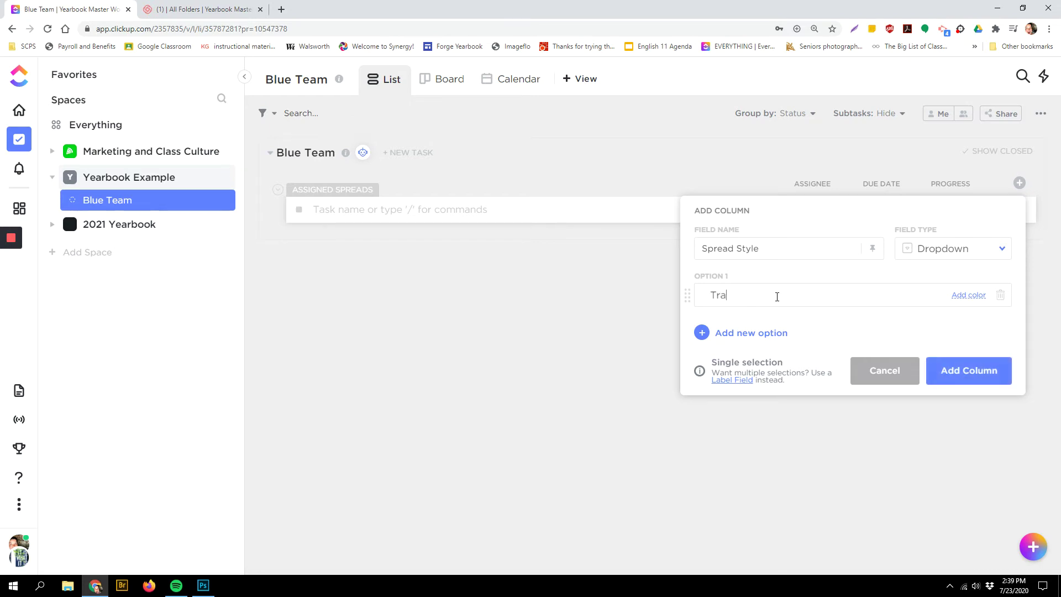
pyautogui.write('ditional')
pyautogui.press('Return')
pyautogui.write('Profile')
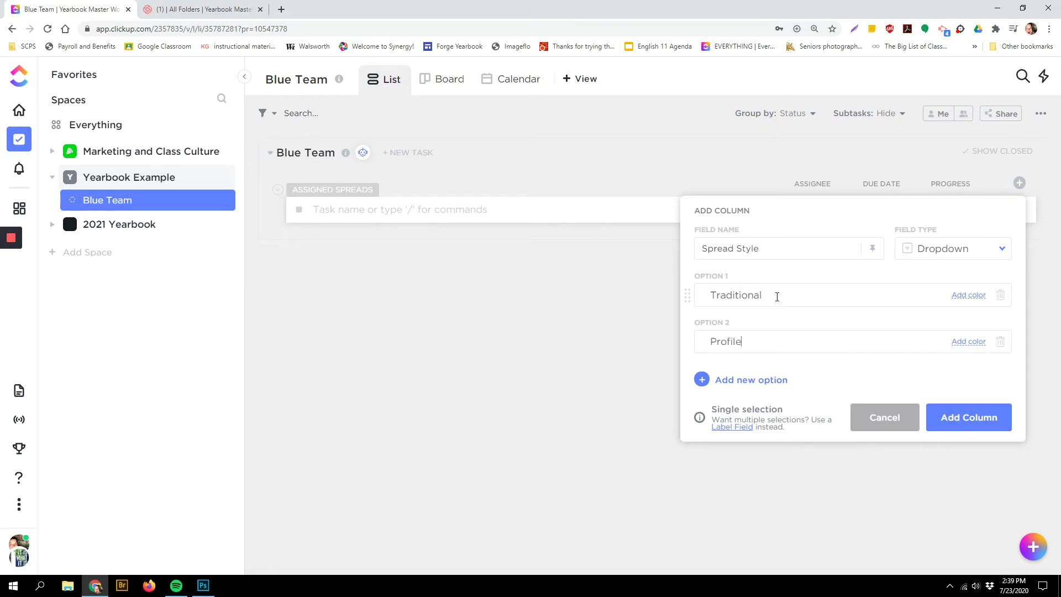
# Step: Add the options "Full Picture", "Theme" and "Modular" to the Spread Style dropdown
pyautogui.press('Return')
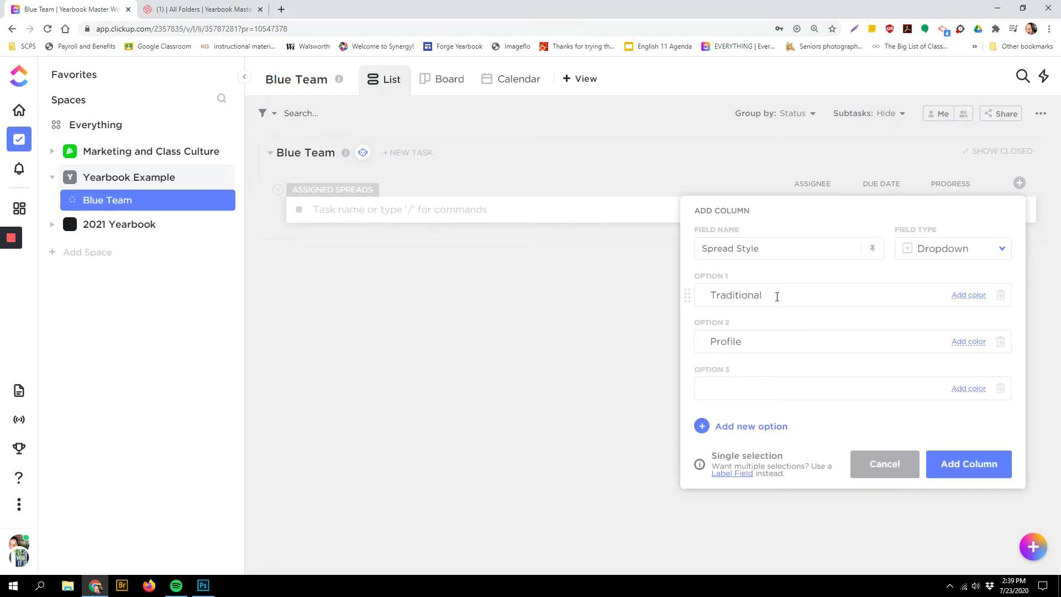
pyautogui.write('Full Pic')
pyautogui.write('tuer')
pyautogui.press('BackSpace')
pyautogui.press('BackSpace')
pyautogui.press('BackSpace')
pyautogui.press('BackSpace')
pyautogui.write('ture')
pyautogui.press('Return')
pyautogui.write('Theme')
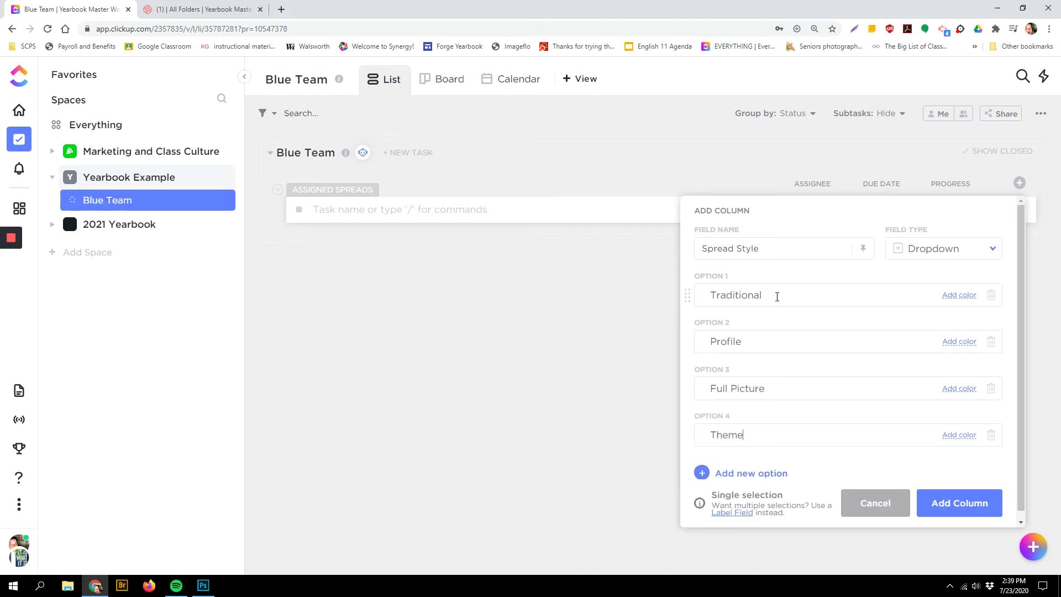
pyautogui.press('Return')
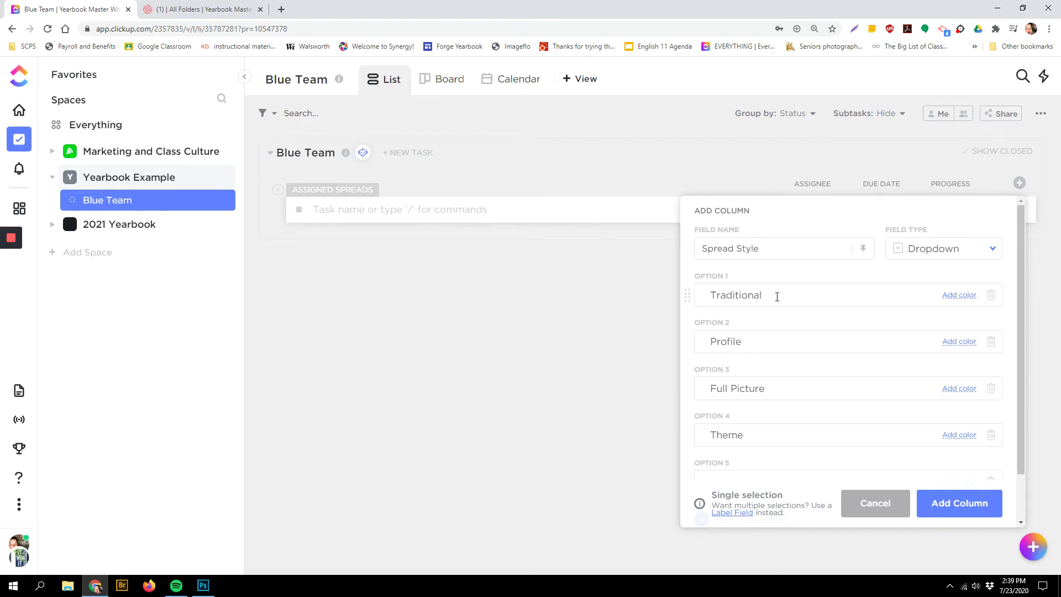
pyautogui.scroll(-1, 775, 299)
pyautogui.write('Modular')
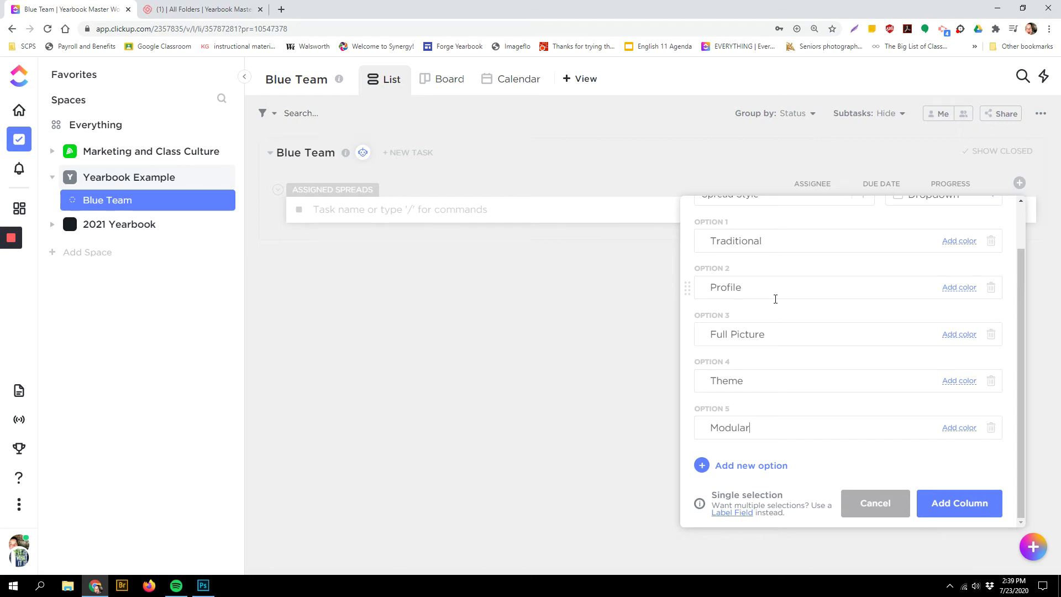
# Step: Color the Modular option red, the Theme option green and the Full Picture option yellow
pyautogui.click(959, 428)
pyautogui.click(950, 453)
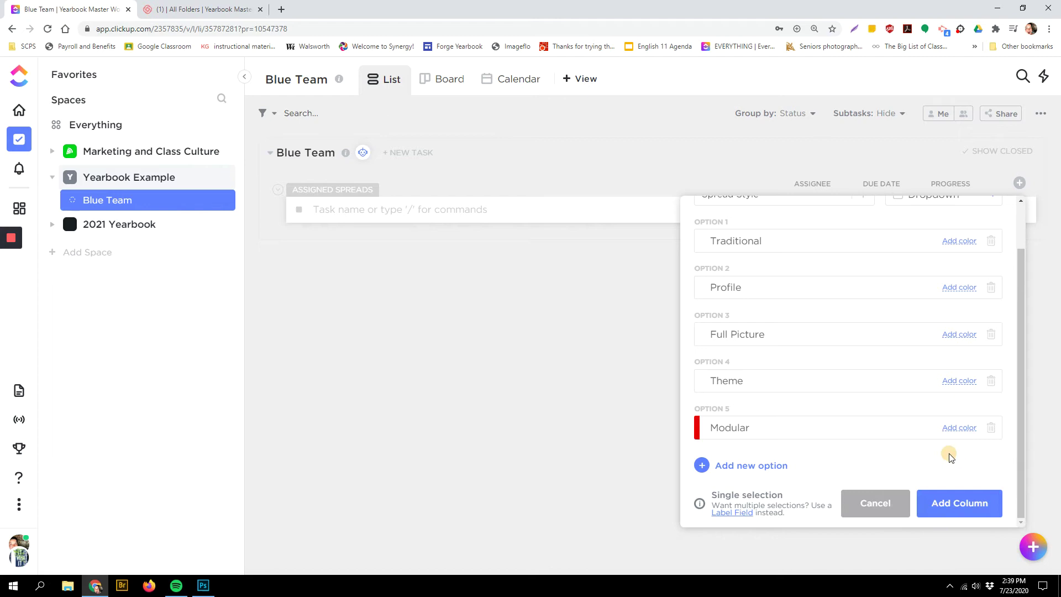
pyautogui.click(966, 381)
pyautogui.click(1008, 446)
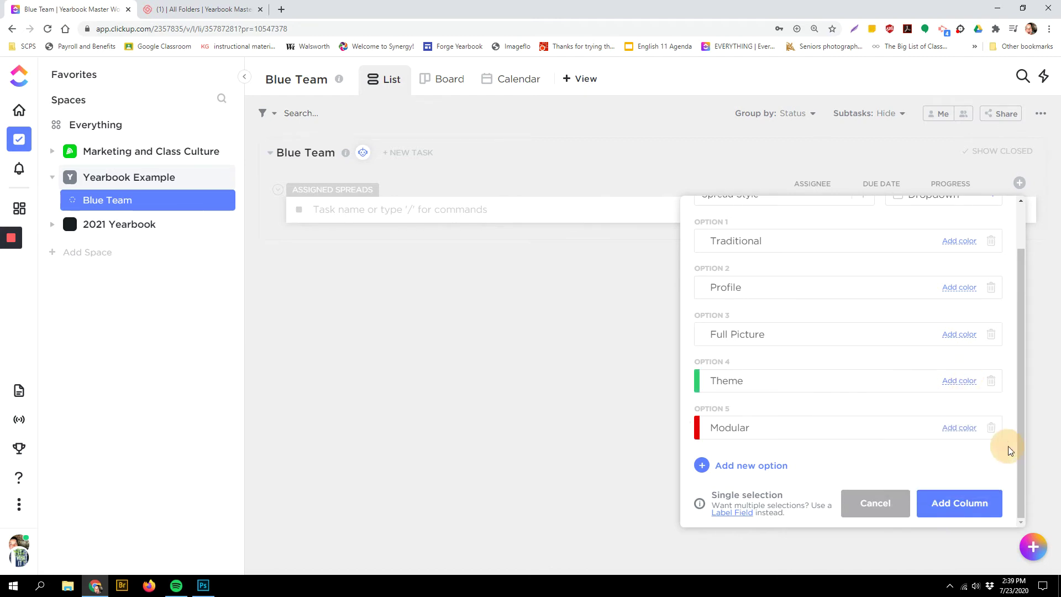
pyautogui.click(961, 334)
pyautogui.click(907, 421)
# Step: Color the Profile option light gray and the Traditional option dark gray, and add the Spread Style column to the list
pyautogui.click(951, 288)
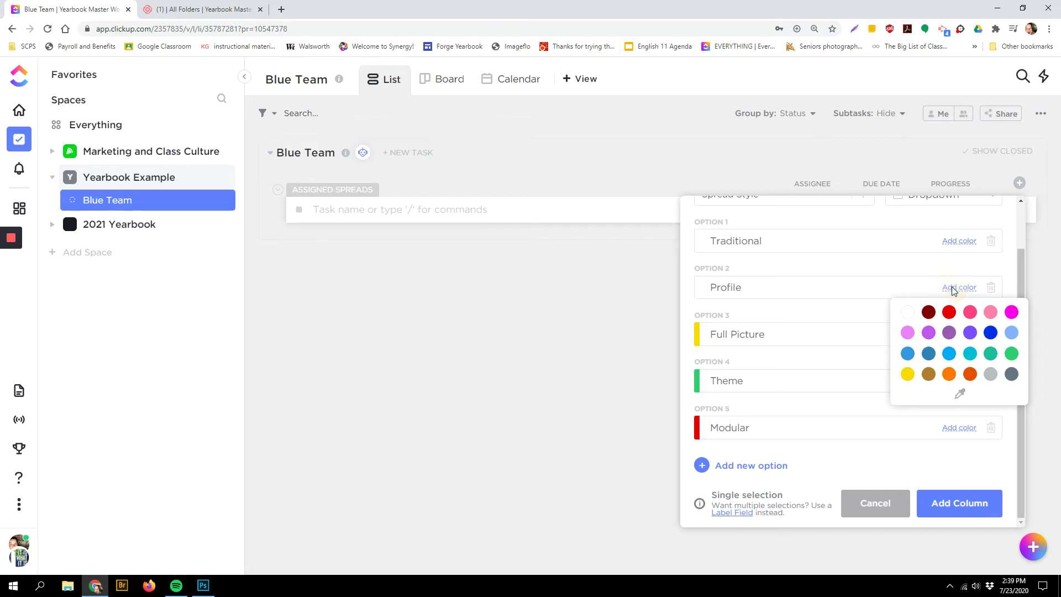
pyautogui.click(991, 374)
pyautogui.scroll(1, 942, 357)
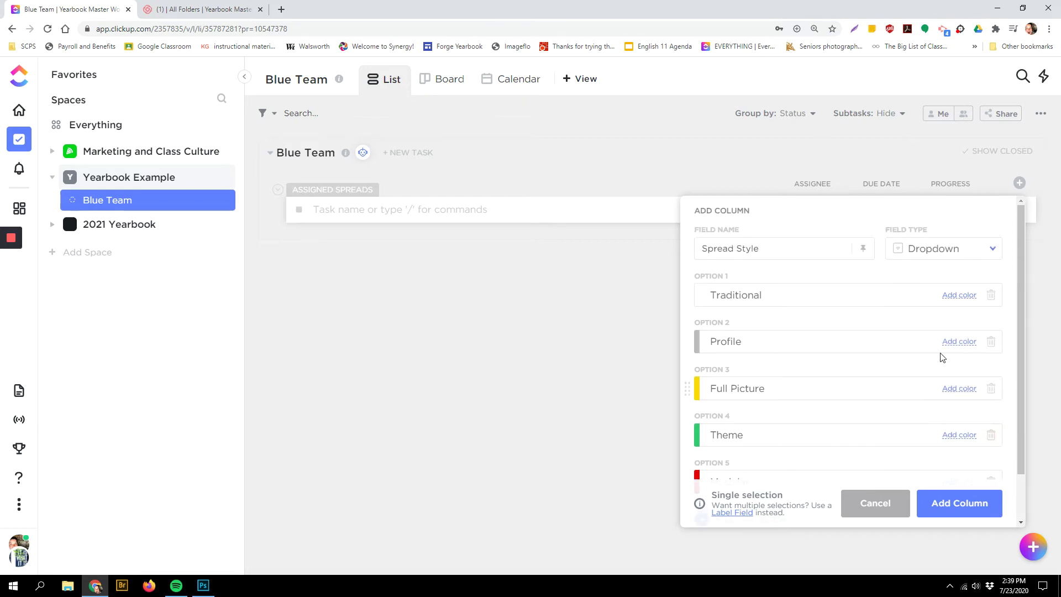
pyautogui.click(966, 298)
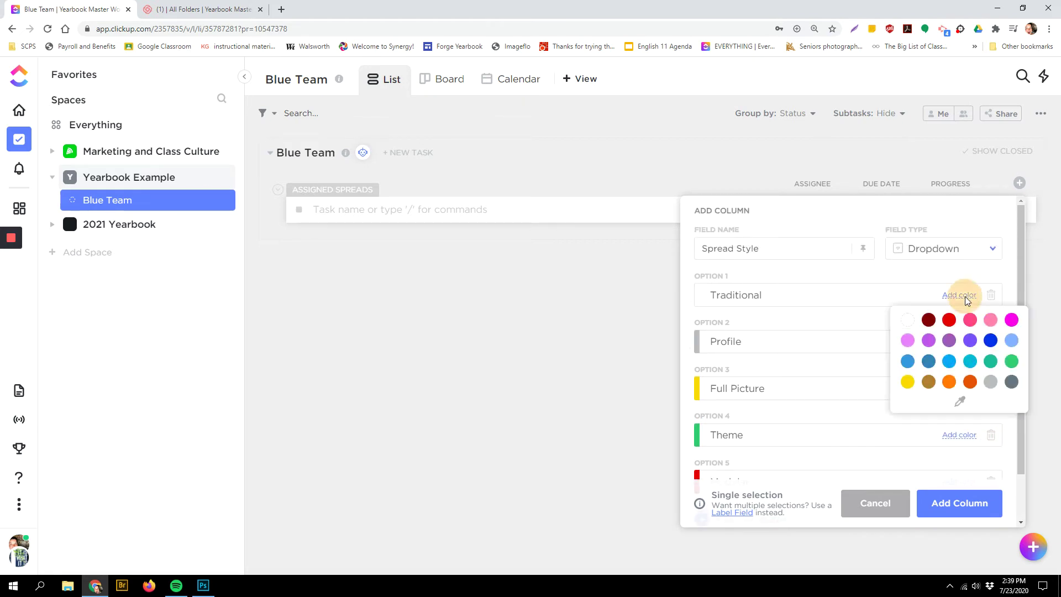
pyautogui.click(1011, 382)
pyautogui.scroll(-1, 791, 396)
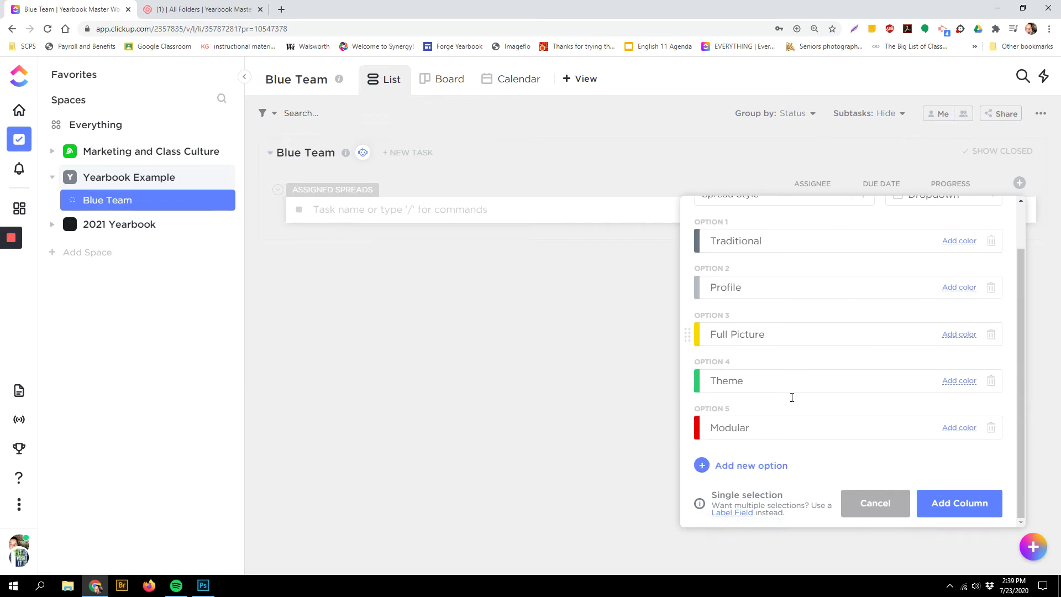
pyautogui.click(958, 503)
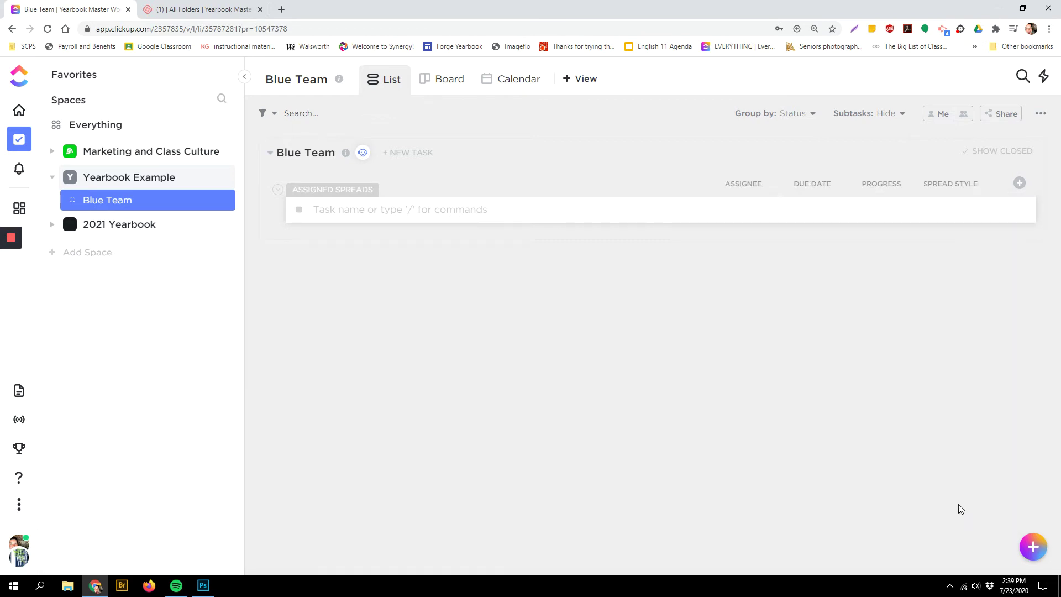
# Step: Start a new Dropdown column named "Deadlines" with the options "October" and "November"
pyautogui.click(1020, 186)
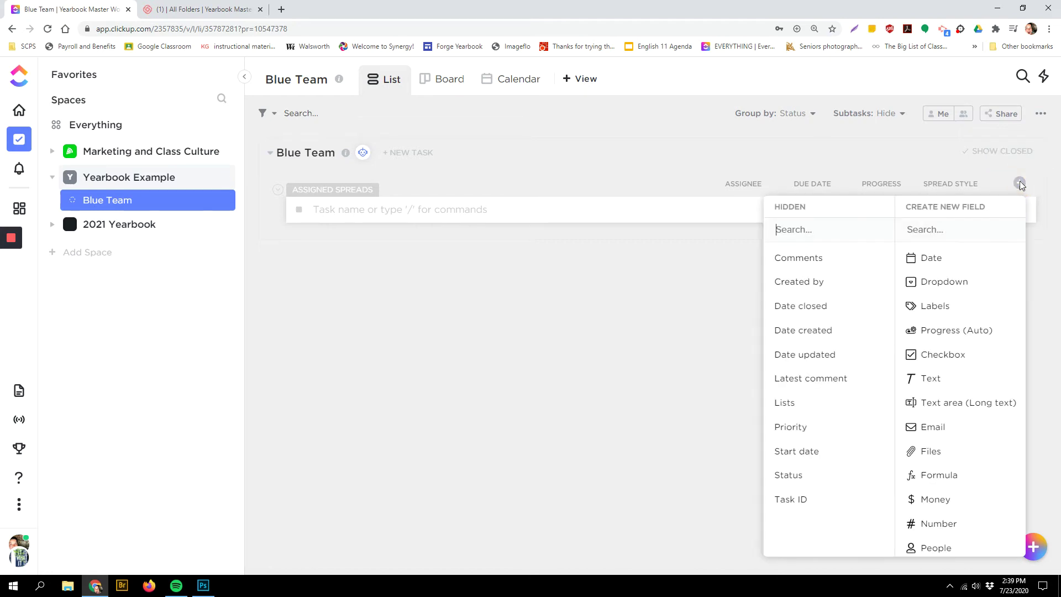
pyautogui.click(967, 284)
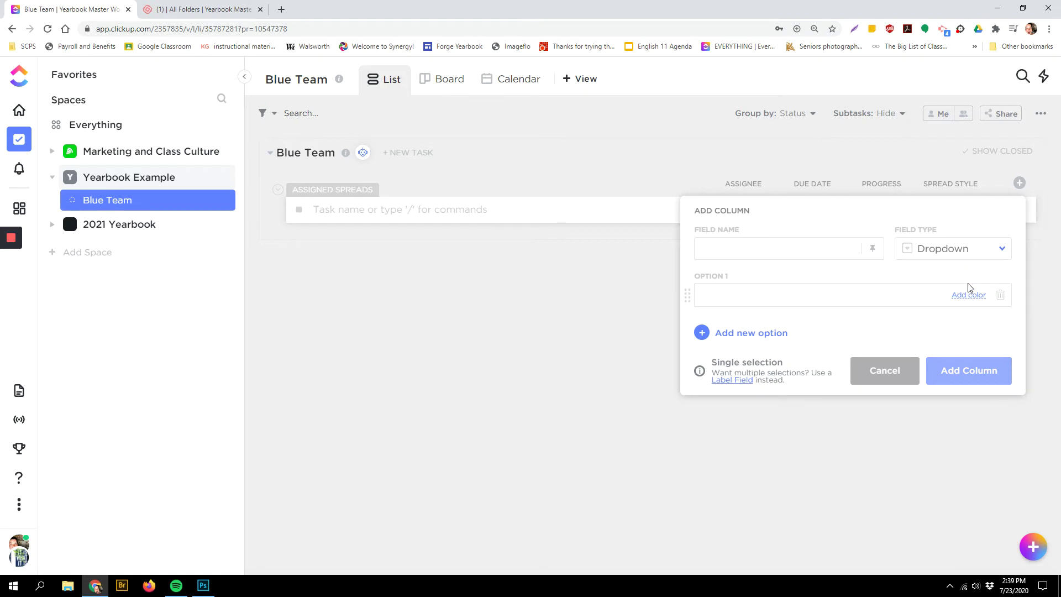
pyautogui.write('Deadlines')
pyautogui.click(791, 298)
pyautogui.write('October')
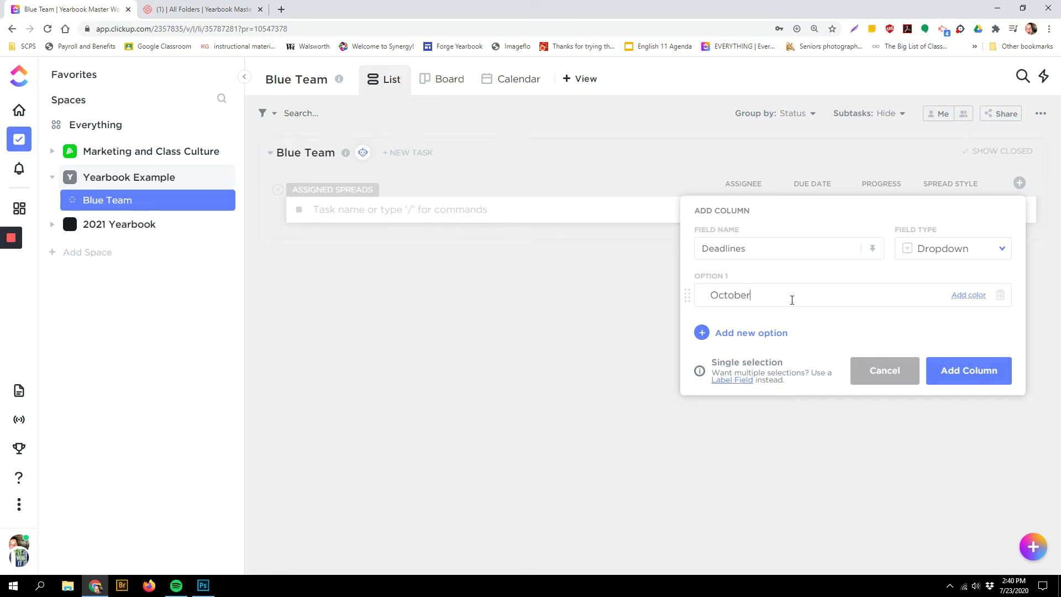
pyautogui.press('Return')
pyautogui.write('November')
# Step: Add the options "December" and "January" to the Deadlines dropdown and add the column to the list
pyautogui.press('Return')
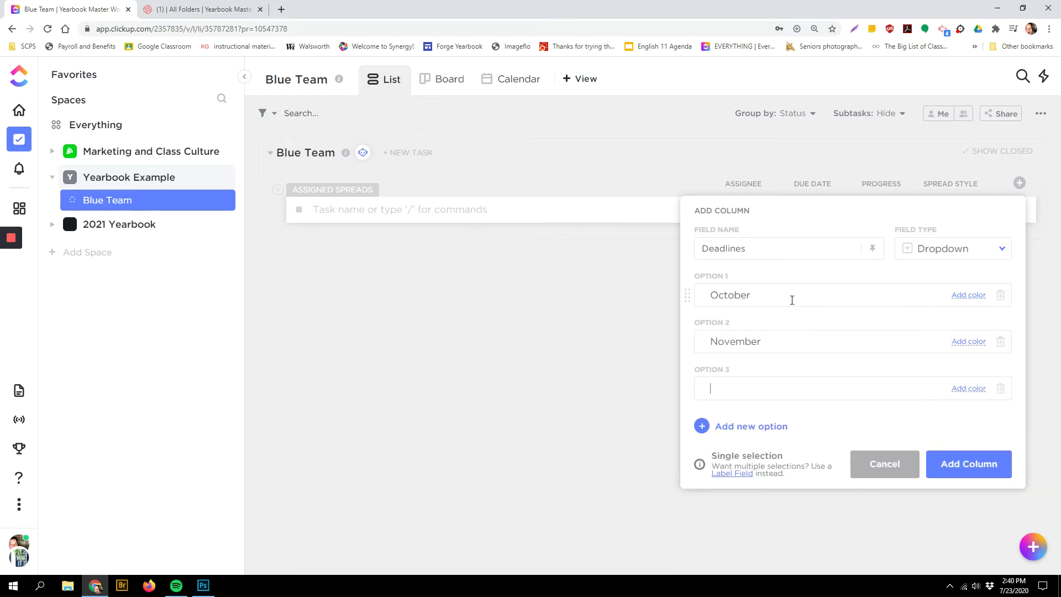
pyautogui.write('Decembert')
pyautogui.press('BackSpace')
pyautogui.press('Return')
pyautogui.write('Jane')
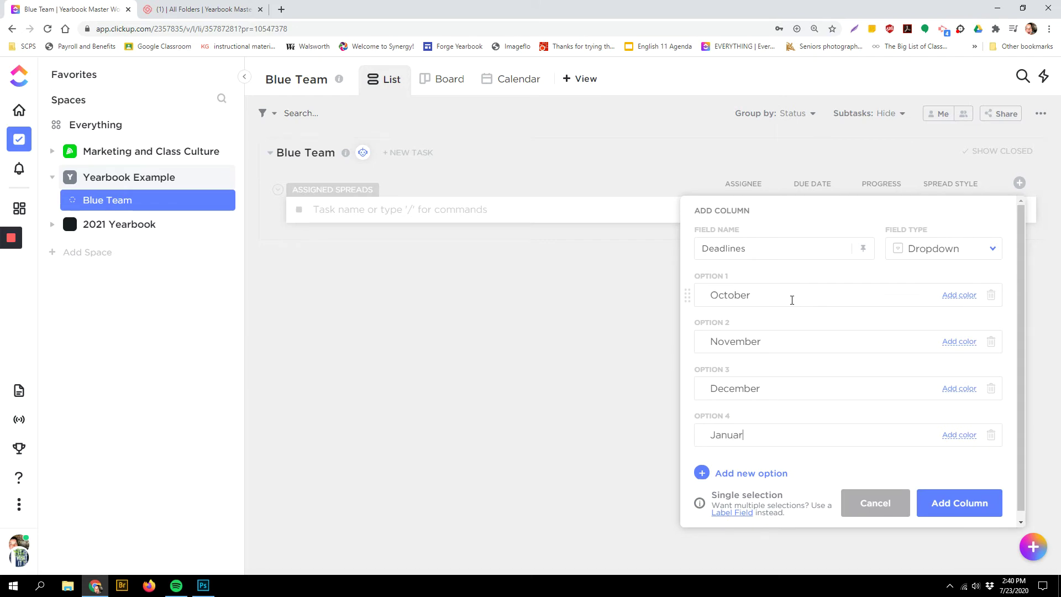
pyautogui.click(960, 505)
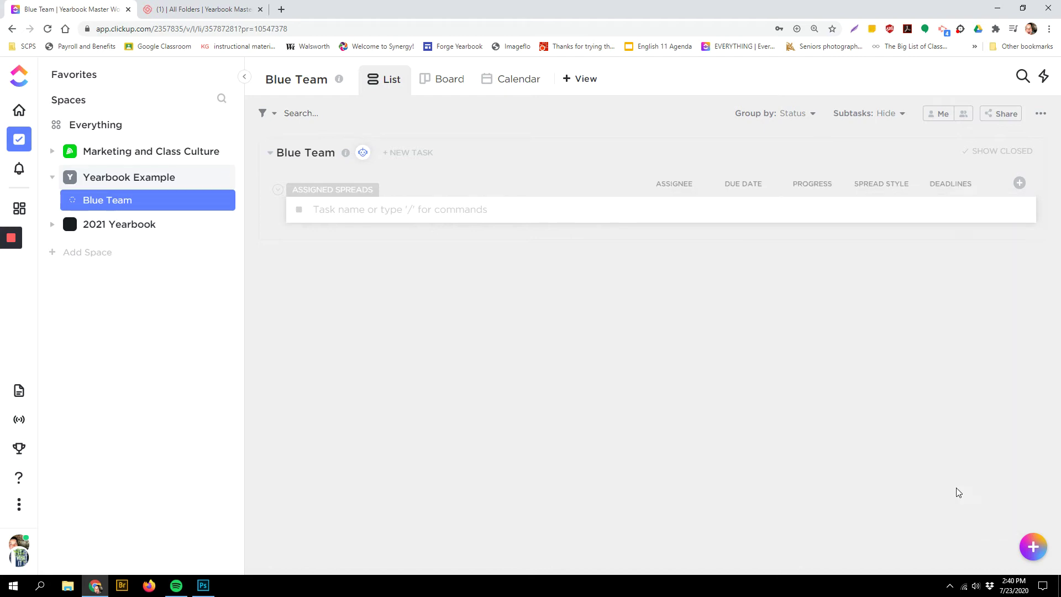
# Step: Start a new Labels column named "Editor Sign off" with "Copy" as its first option
pyautogui.click(1019, 184)
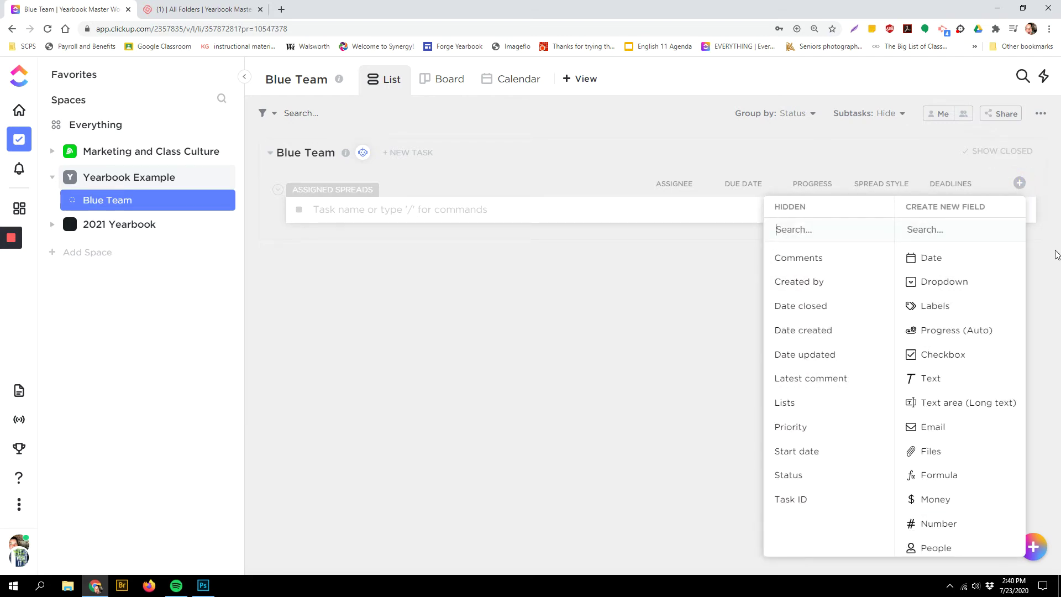
pyautogui.click(927, 313)
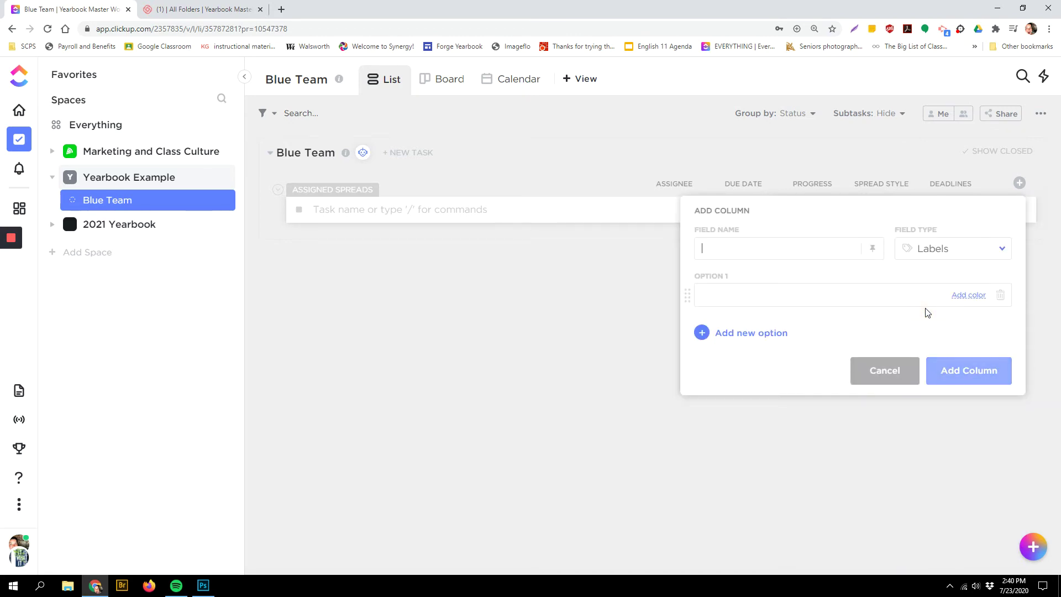
pyautogui.write('Editor Sign off')
pyautogui.click(869, 301)
pyautogui.write('Copy')
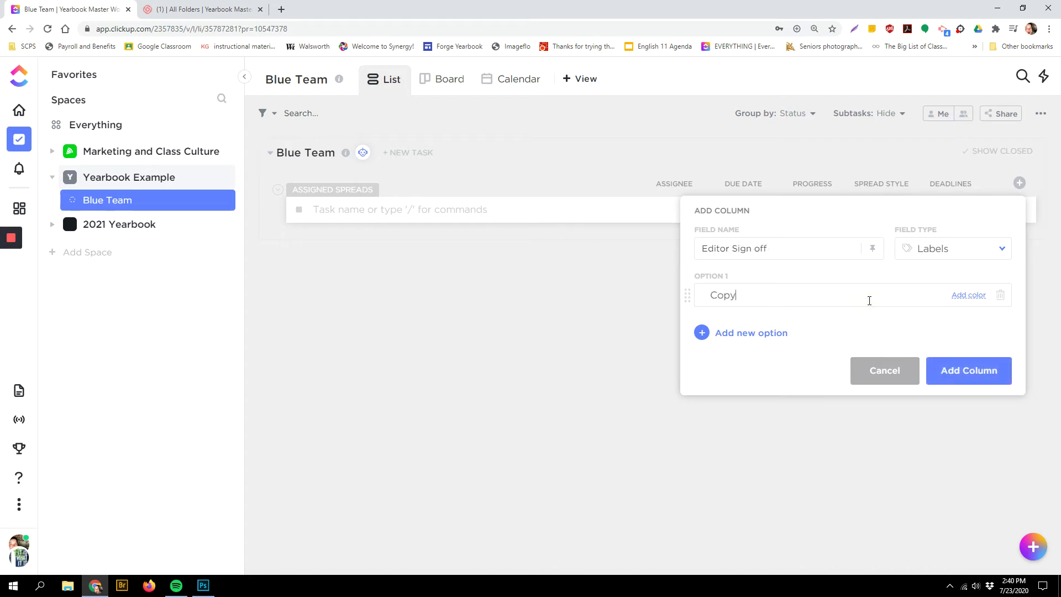
pyautogui.write(' Edio')
pyautogui.press('BackSpace')
pyautogui.press('BackSpace')
pyautogui.press('BackSpace')
pyautogui.press('BackSpace')
pyautogui.press('Return')
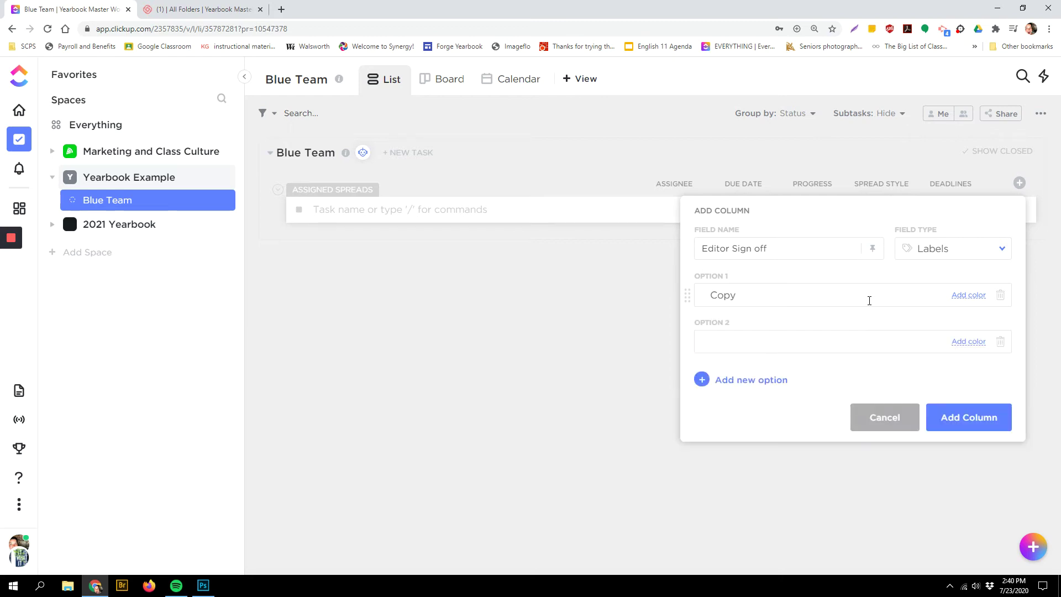
# Step: Add the options "Section", "Design" and "Chief" to the Editor Sign off labels
pyautogui.write('Section')
pyautogui.press('Return')
pyautogui.write('De')
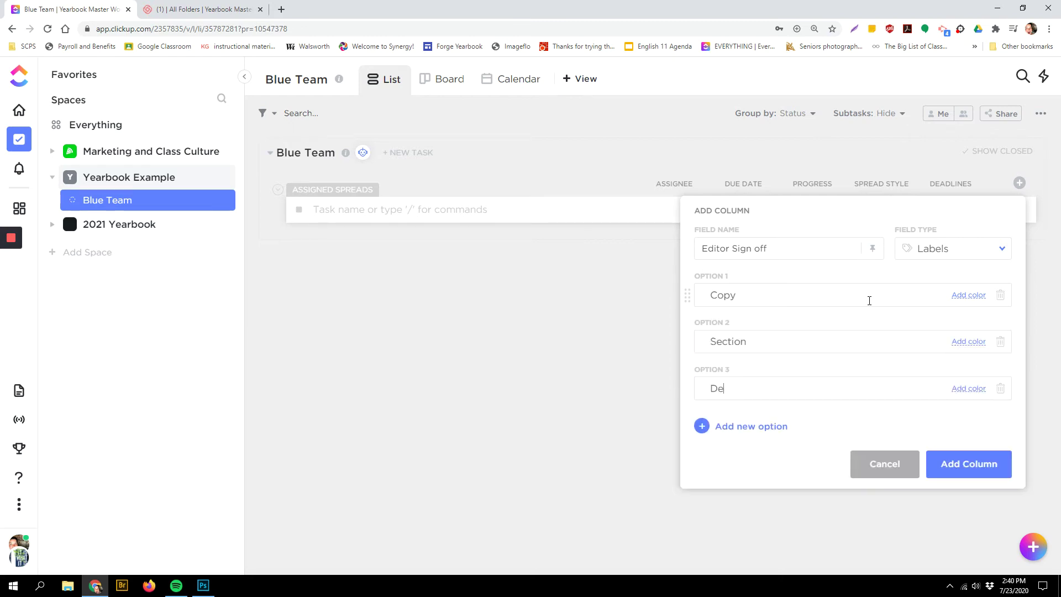
pyautogui.write('sign')
pyautogui.press('Return')
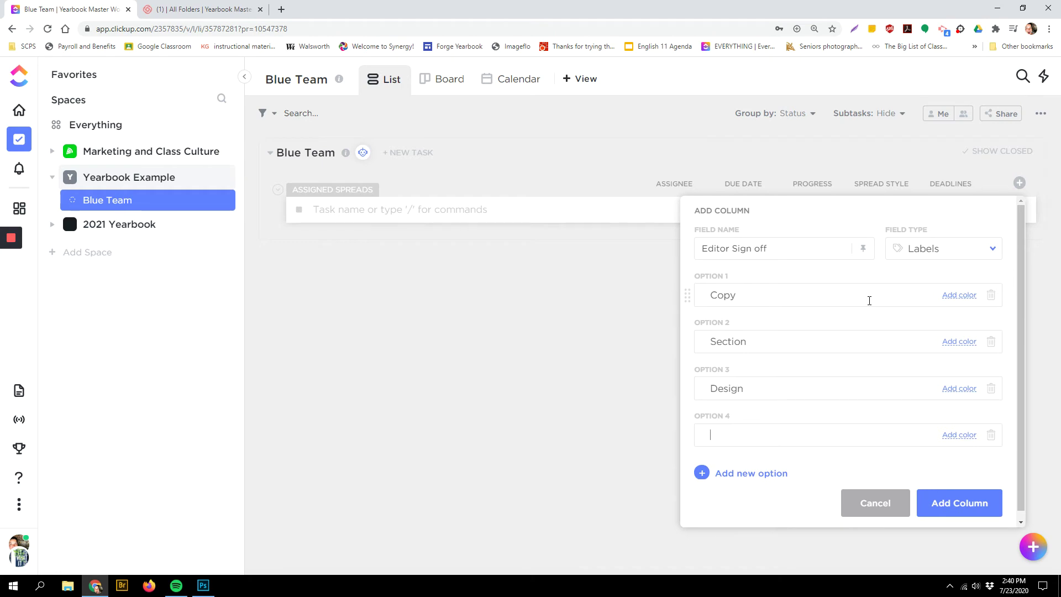
pyautogui.write('Chief')
pyautogui.press('Return')
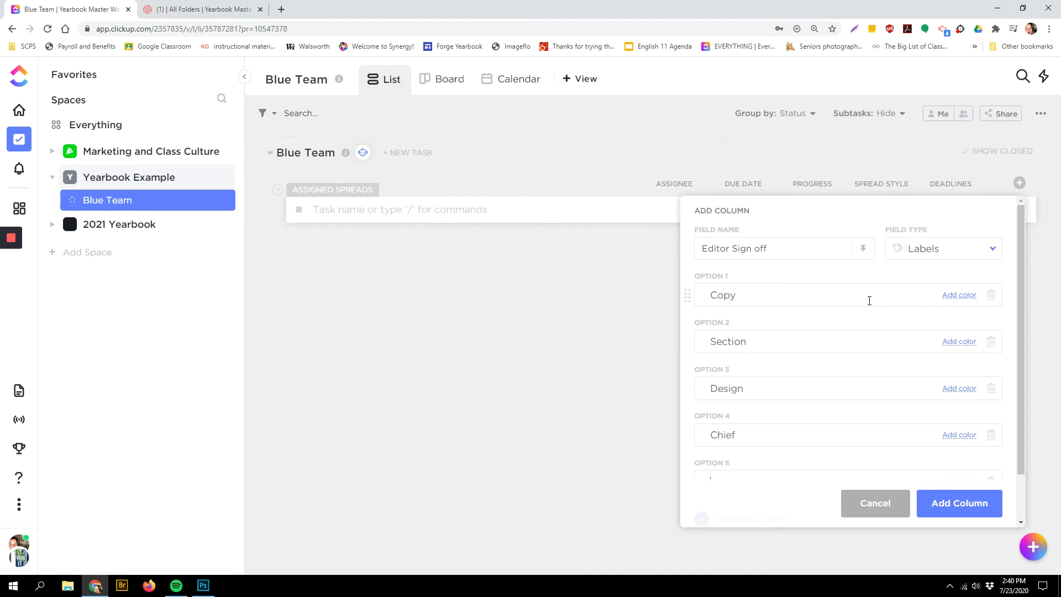
# Step: Color the Chief option pink and the Design option light blue
pyautogui.click(960, 435)
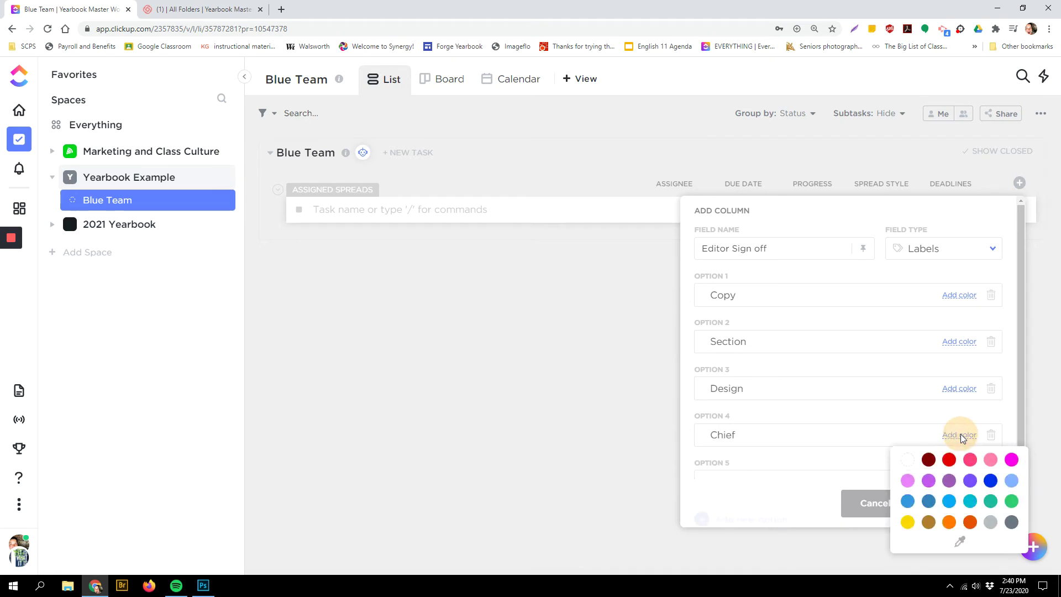
pyautogui.click(964, 460)
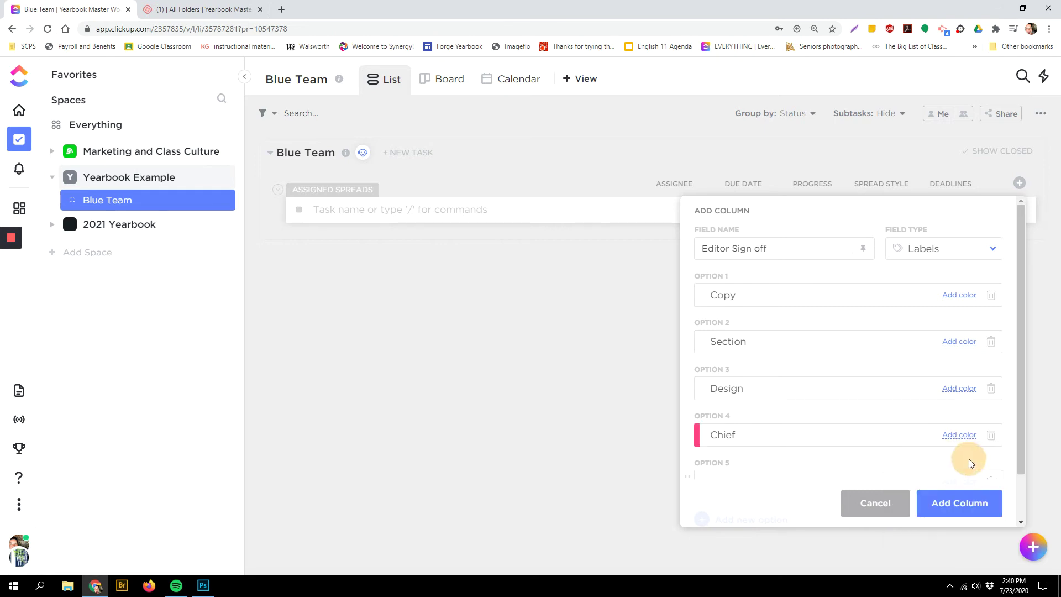
pyautogui.click(961, 389)
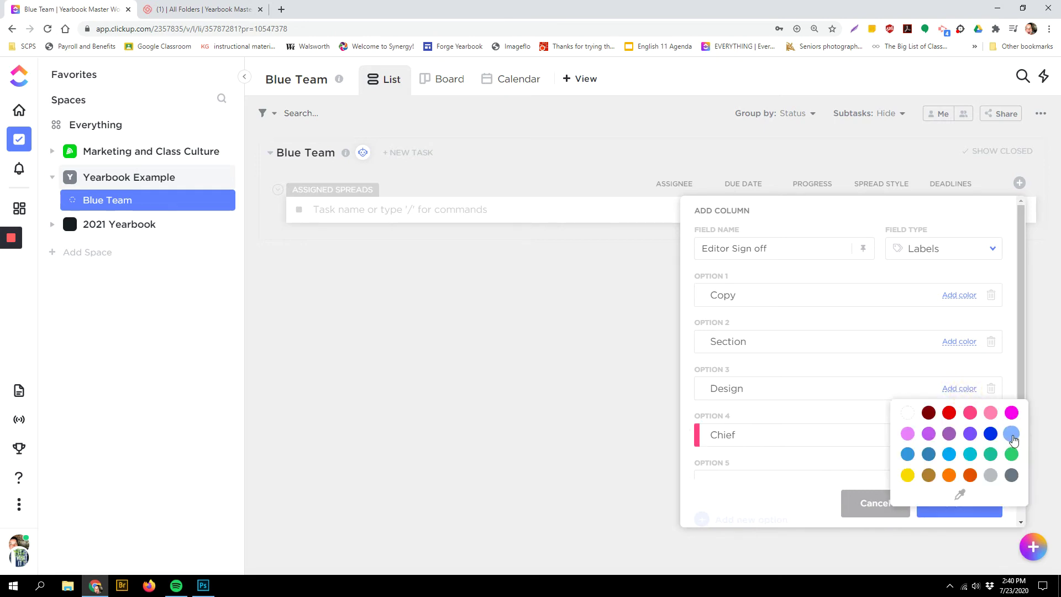
pyautogui.click(1012, 435)
# Step: Color the Section option yellow and the Copy option dark gray, and add the Editor Sign off column to the list
pyautogui.click(960, 343)
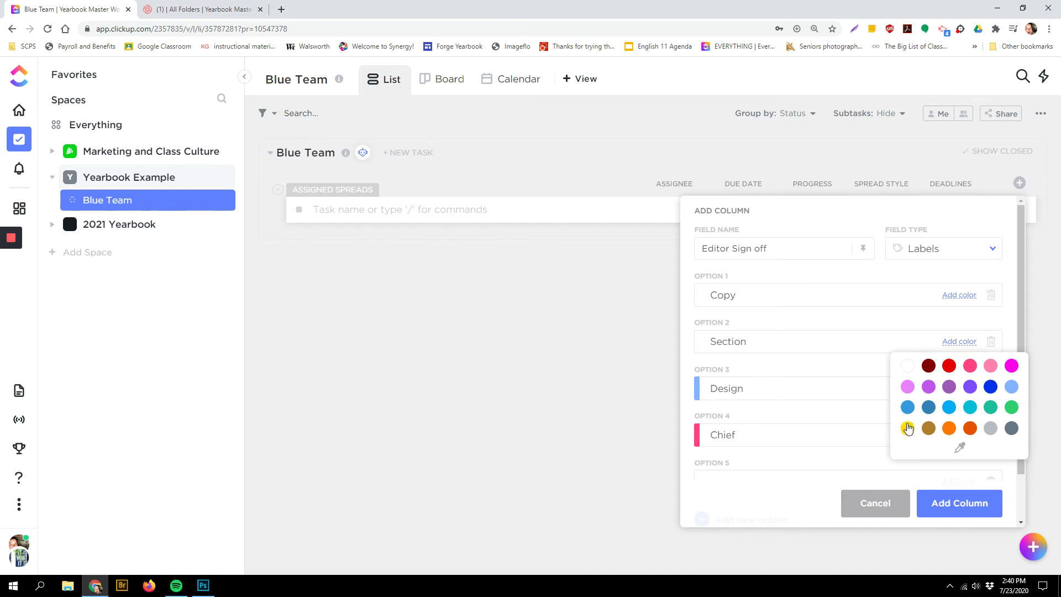
pyautogui.click(908, 428)
pyautogui.click(954, 295)
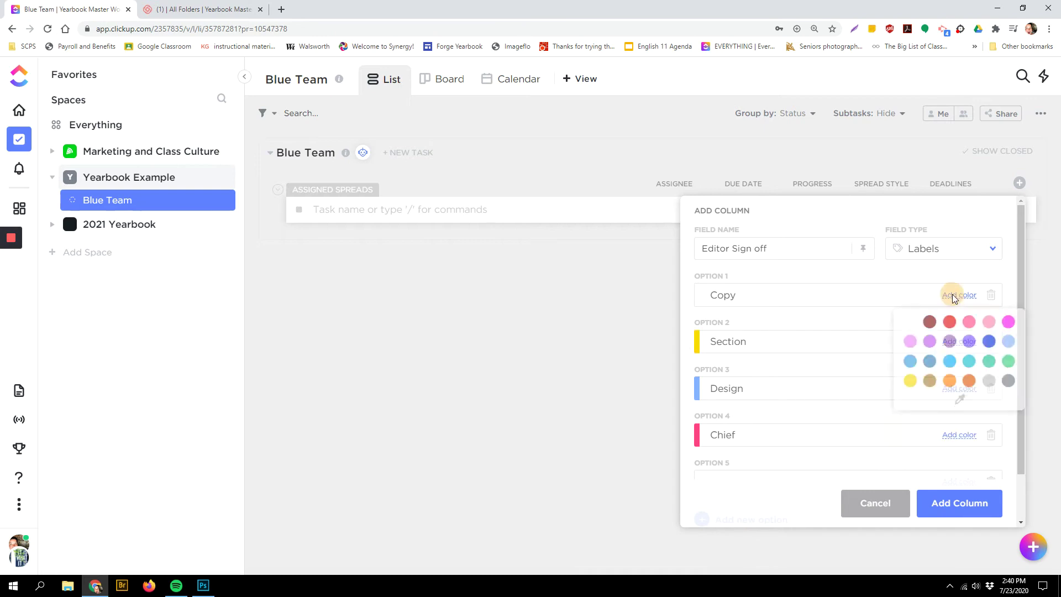
pyautogui.click(1012, 382)
pyautogui.click(959, 504)
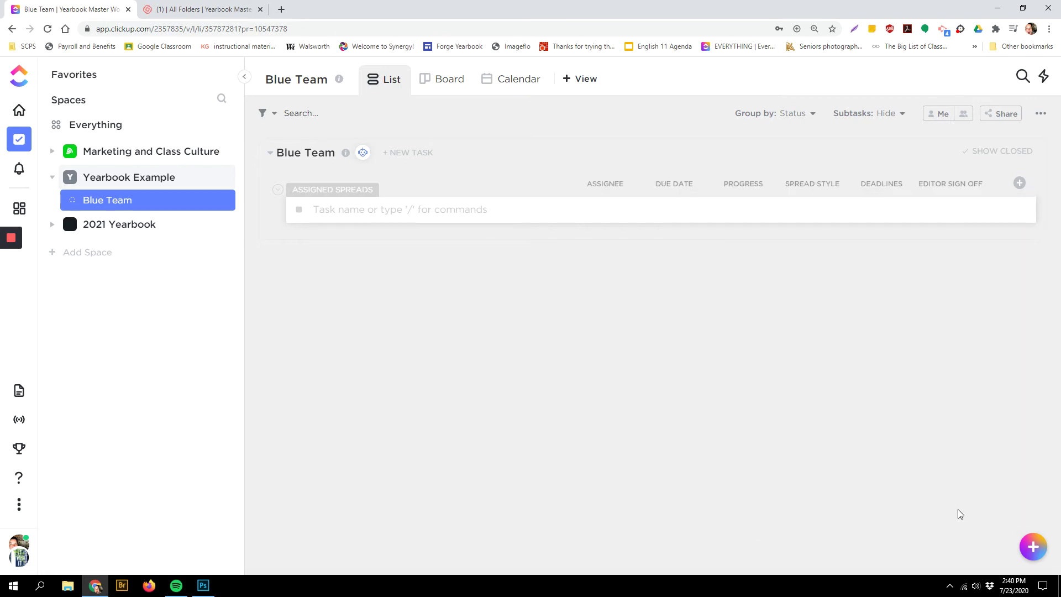
# Step: Add a Text column named "Google Link" to the Blue Team list
pyautogui.click(1019, 183)
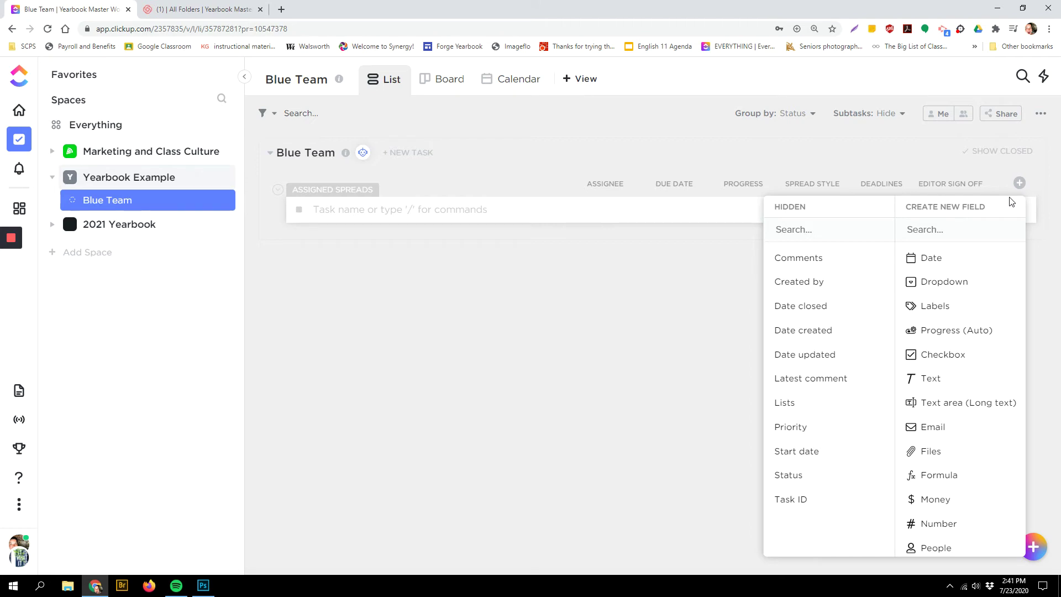
pyautogui.click(914, 380)
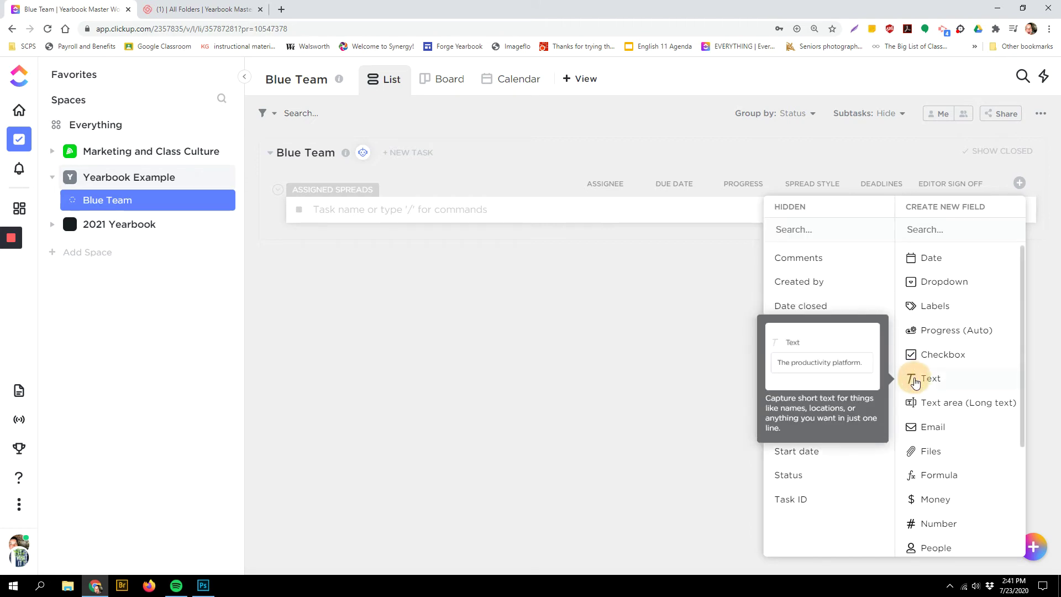
pyautogui.write('C')
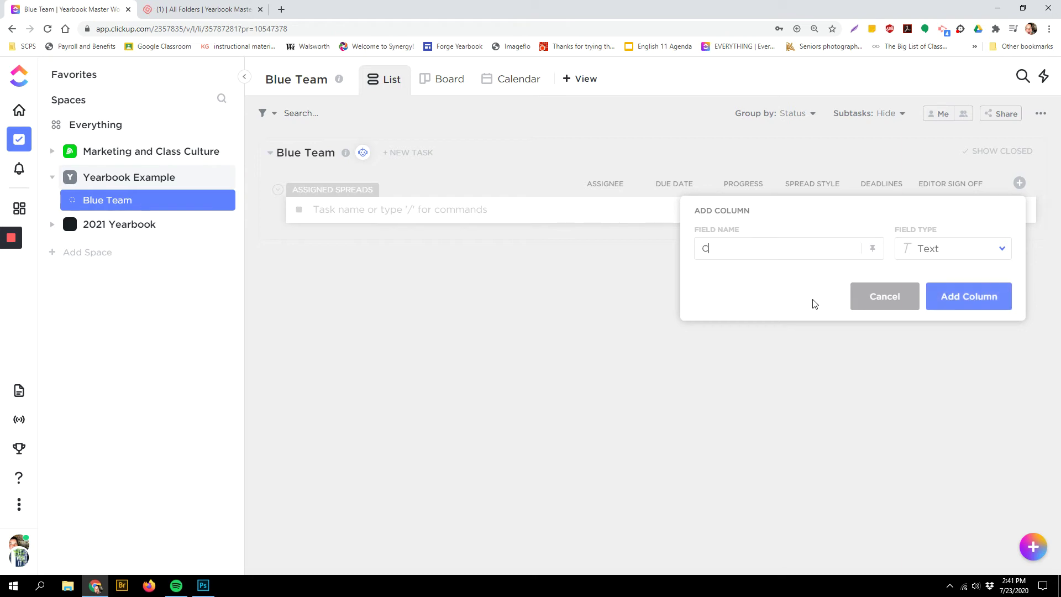
pyautogui.press('BackSpace')
pyautogui.write('Google L')
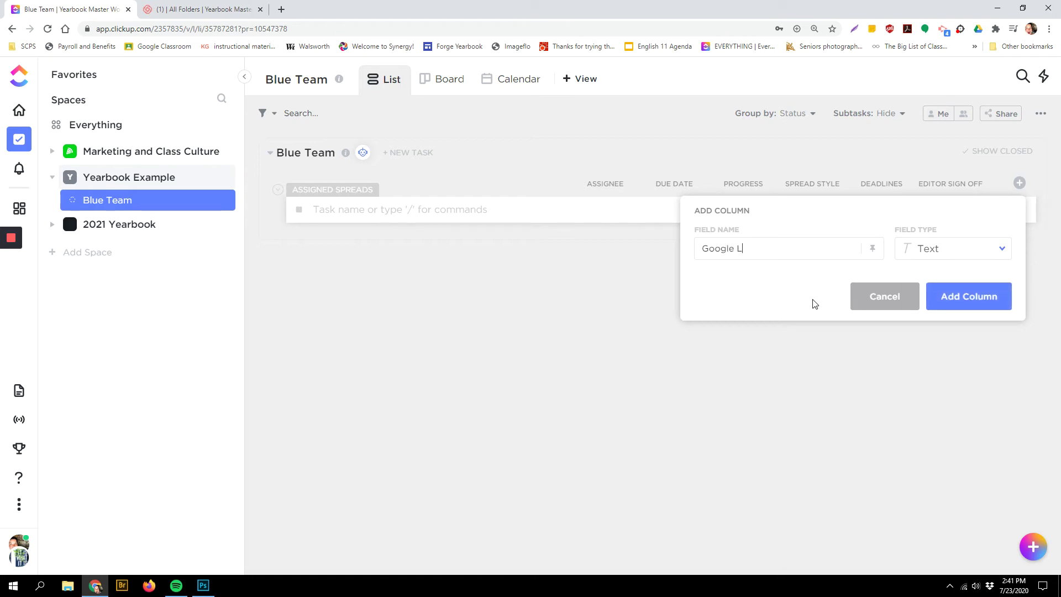
pyautogui.write('ink')
pyautogui.click(982, 301)
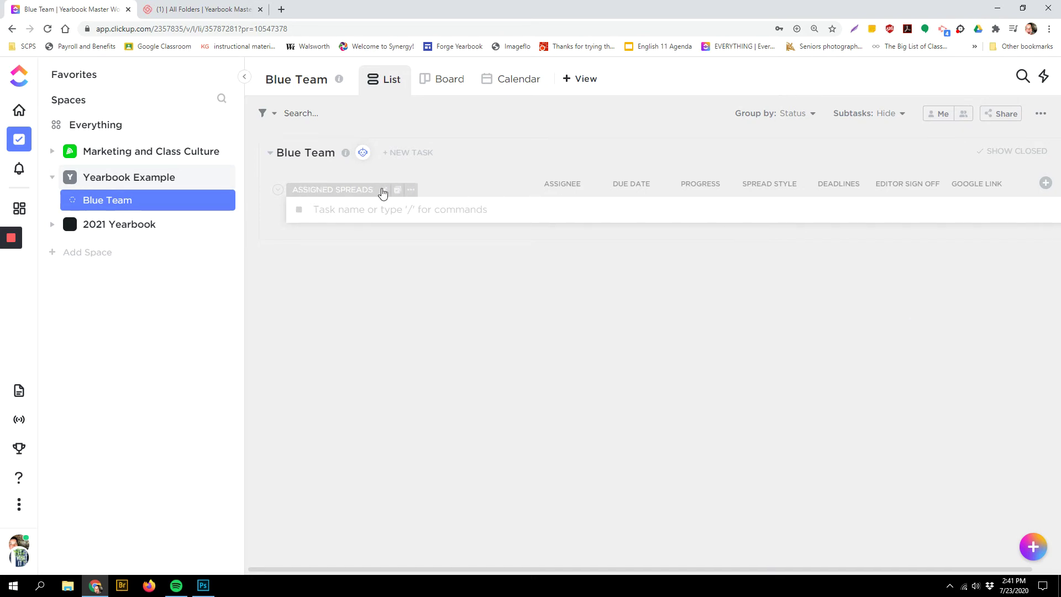
# Step: Create a task named "21-13 Summer Travel" under Assigned Spreads
pyautogui.click(327, 213)
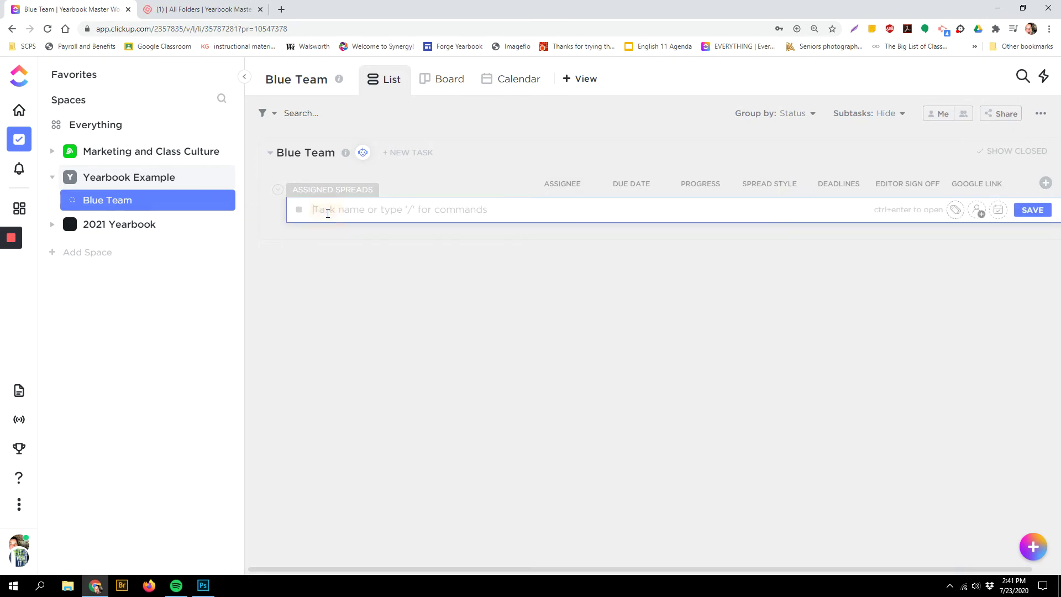
pyautogui.write('21-13 Summer Travel')
pyautogui.press('Return')
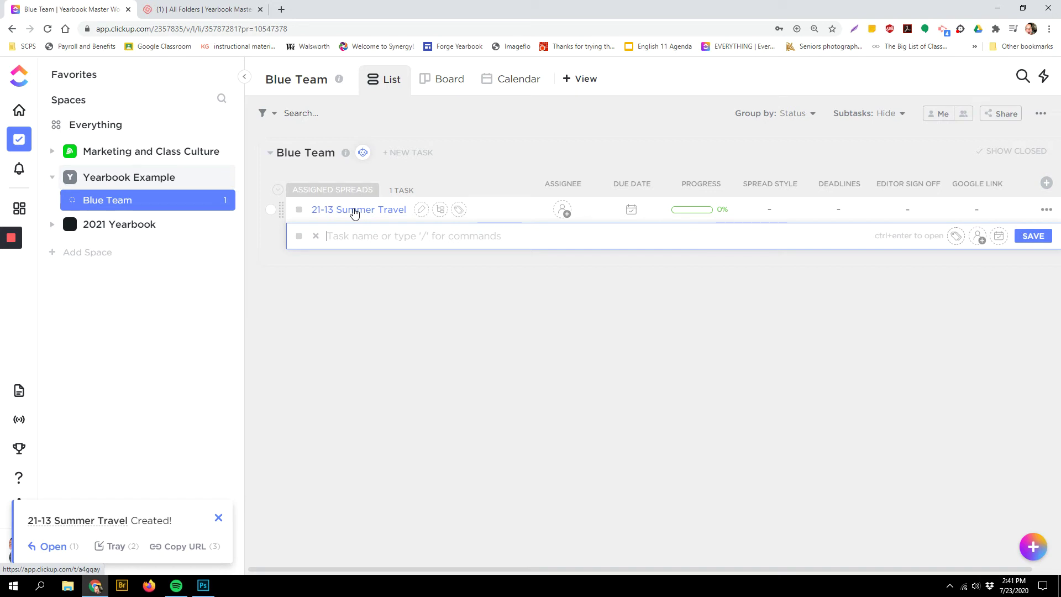
# Step: Open the 21-13 Summer Travel task and enter "Spread details" as its description
pyautogui.click(354, 212)
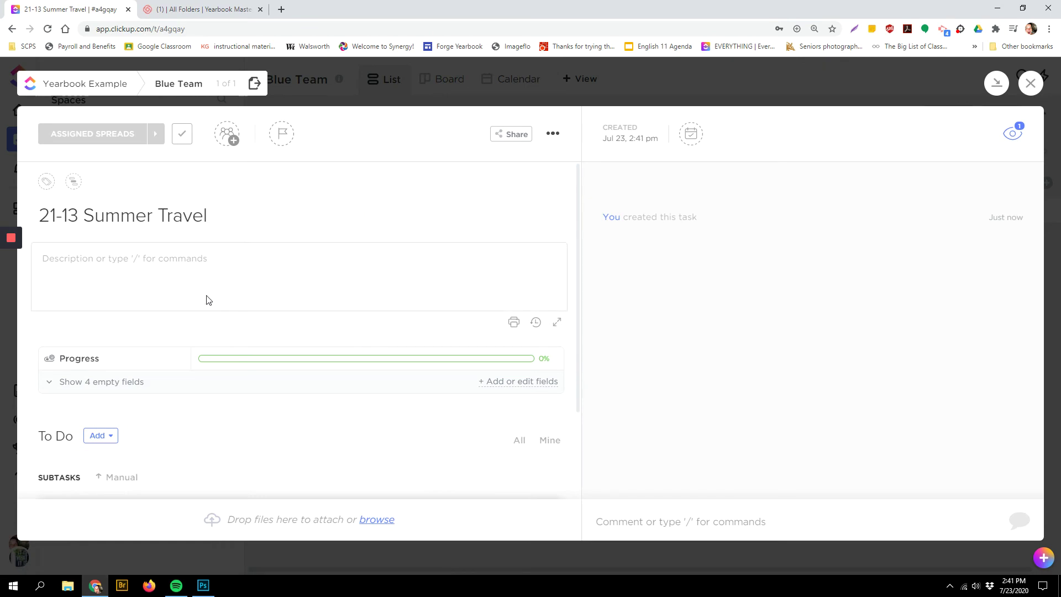
pyautogui.click(108, 257)
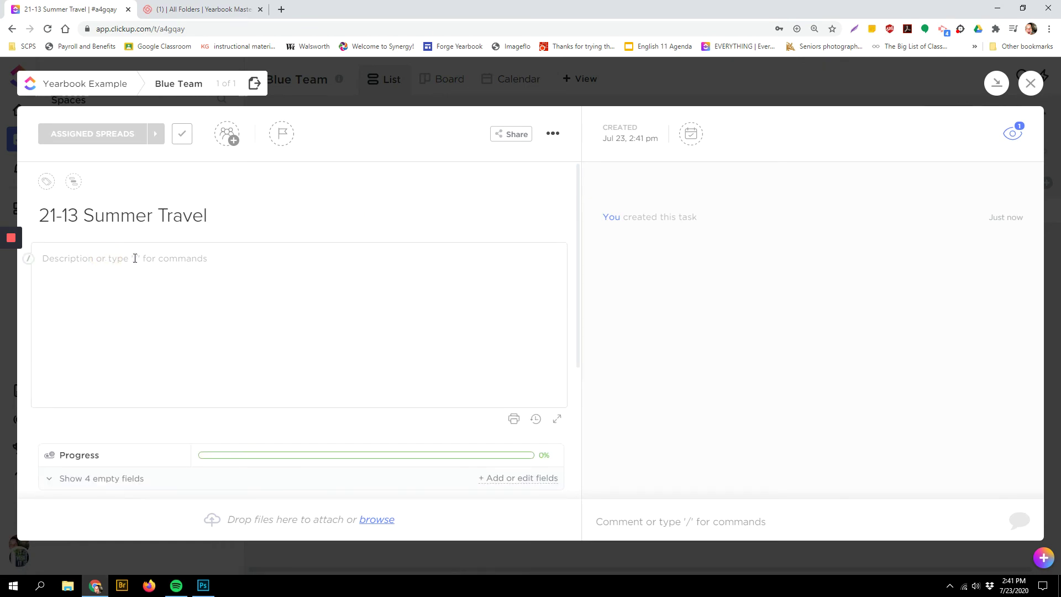
pyautogui.write('Spread details')
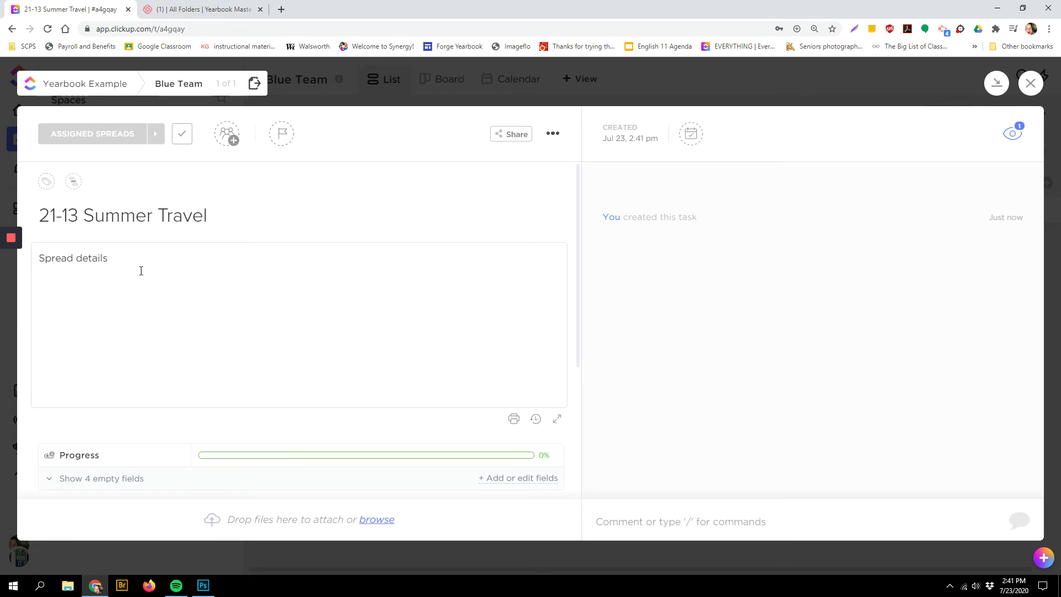
# Step: Add a subtask named "Brainstorming Sheet" to the 21-13 Summer Travel task
pyautogui.scroll(-2, 224, 381)
pyautogui.scroll(-2, 225, 382)
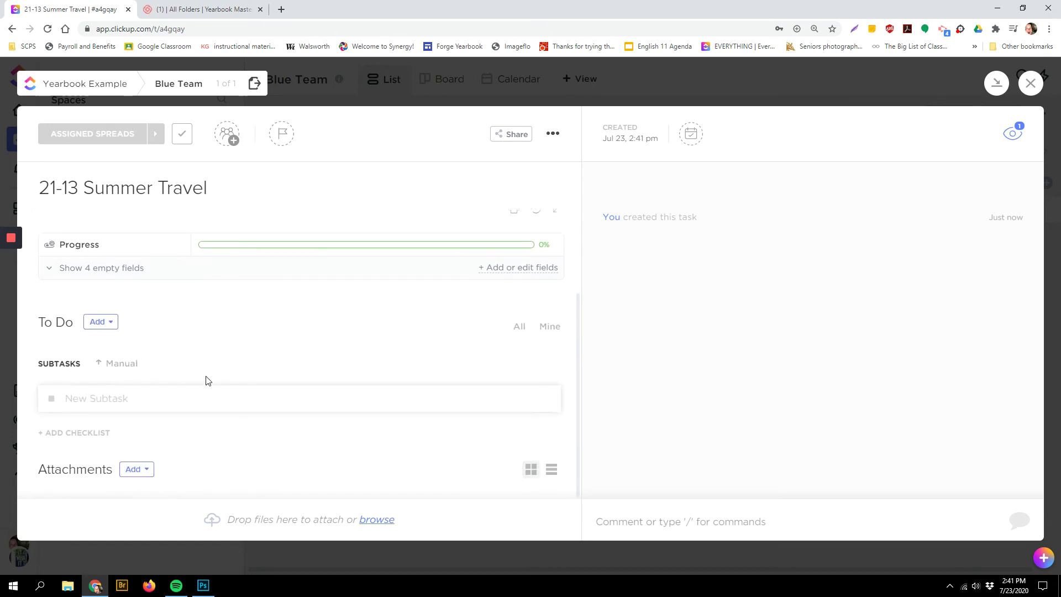
pyautogui.click(83, 399)
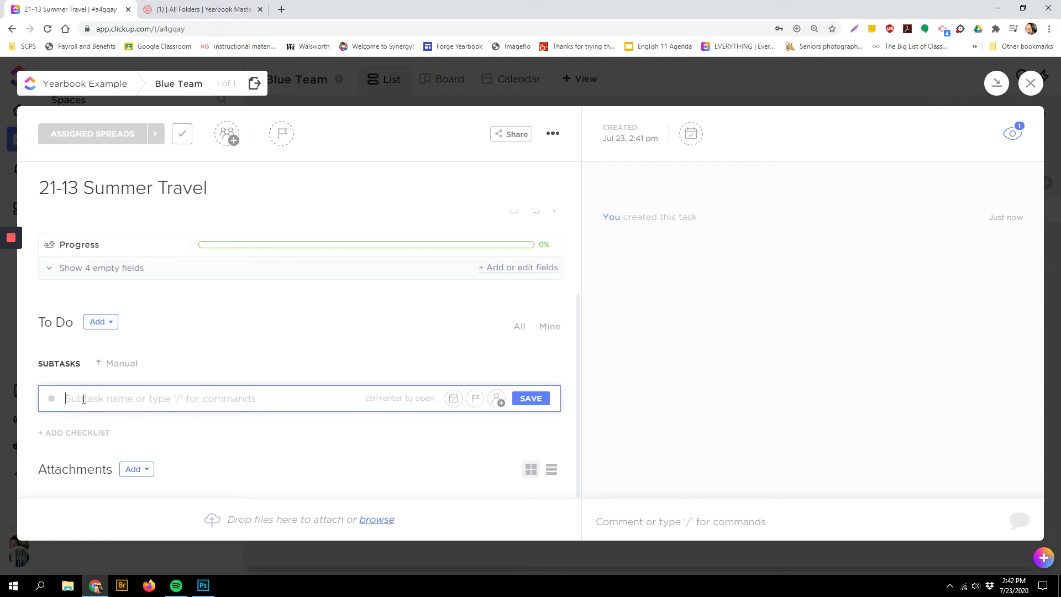
pyautogui.write('Briants')
pyautogui.press('BackSpace')
pyautogui.write('nstorming Sheet')
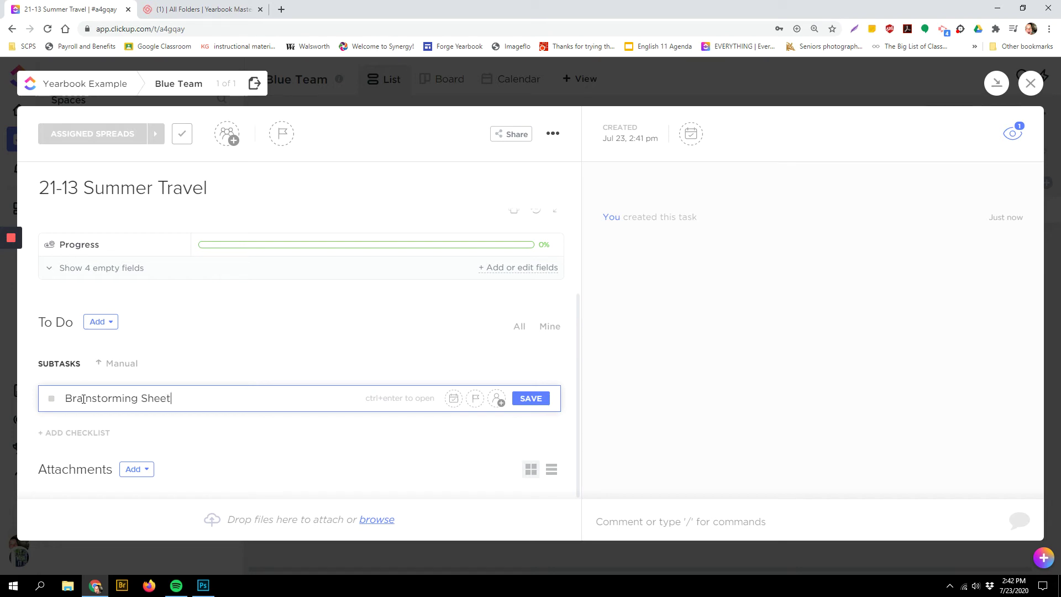
pyautogui.press('Return')
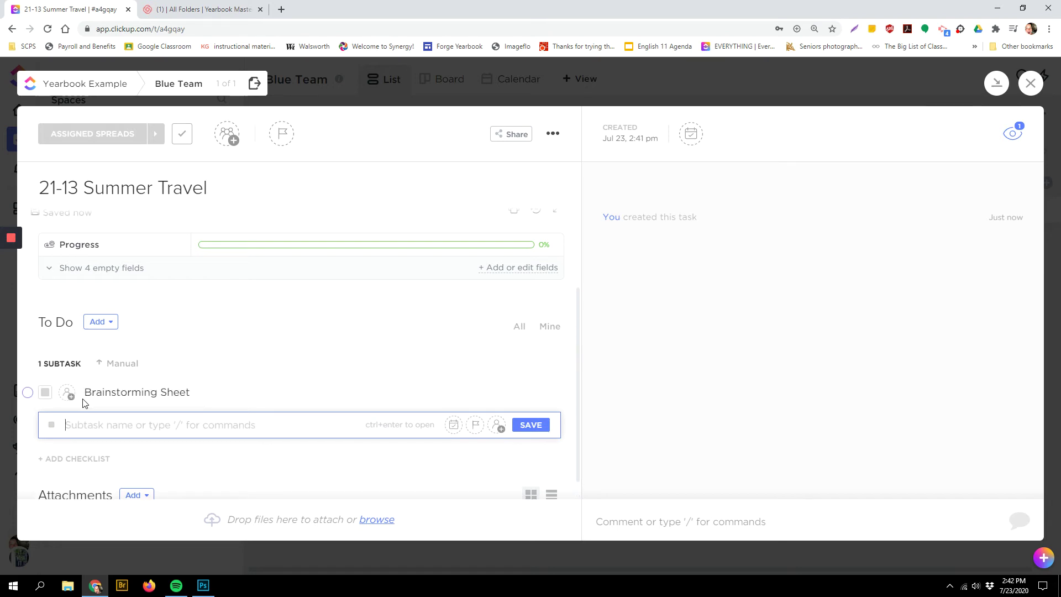
# Step: Add a second subtask named "Preliminary Interviews" below Brainstorming Sheet
pyautogui.write('Preliminia')
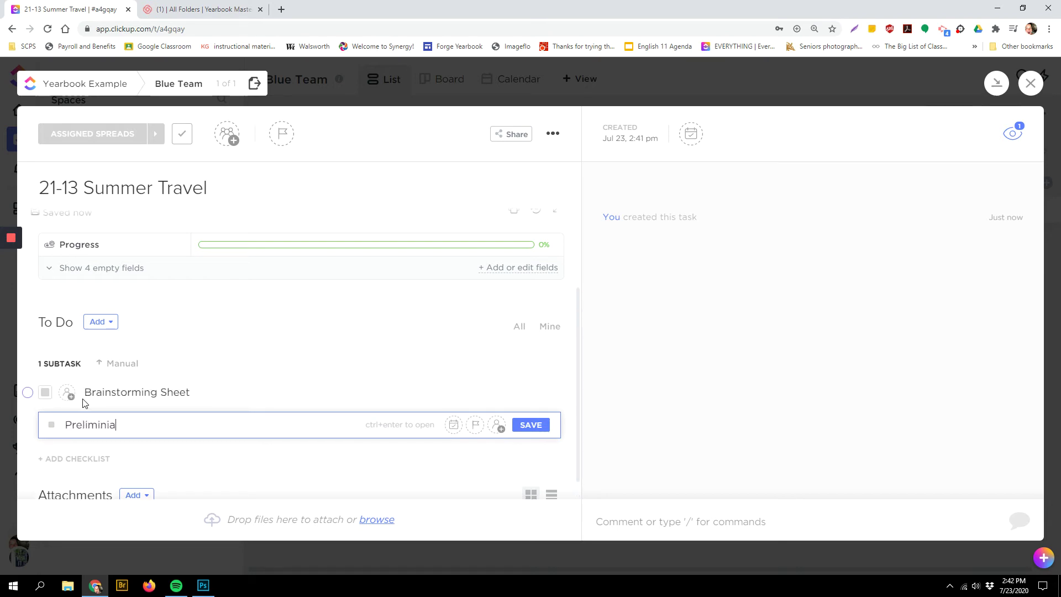
pyautogui.press('BackSpace')
pyautogui.press('BackSpace')
pyautogui.write('ary Interviews')
pyautogui.press('Return')
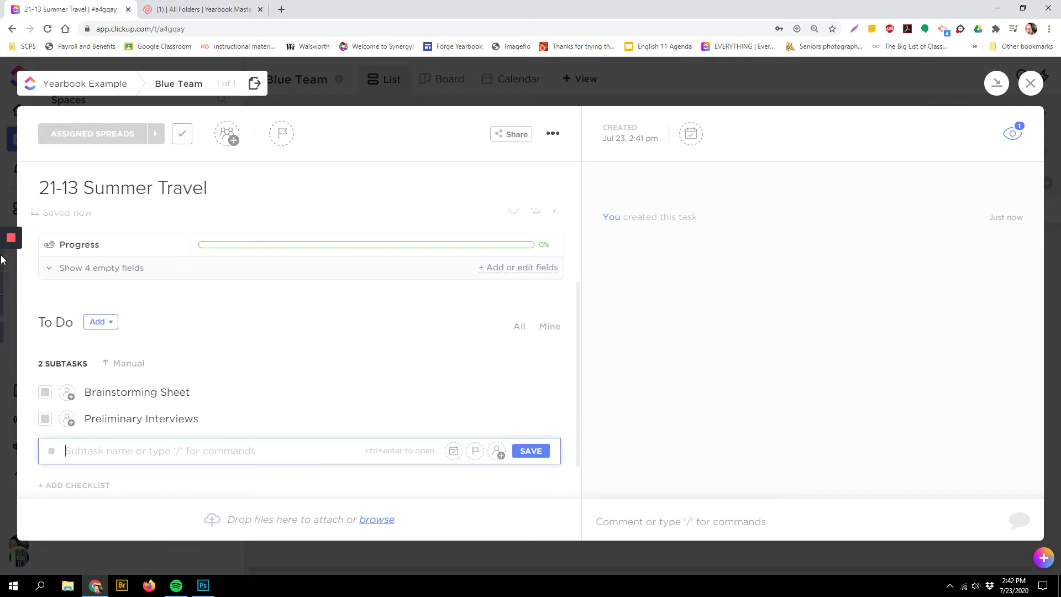
pyautogui.click(11, 283)
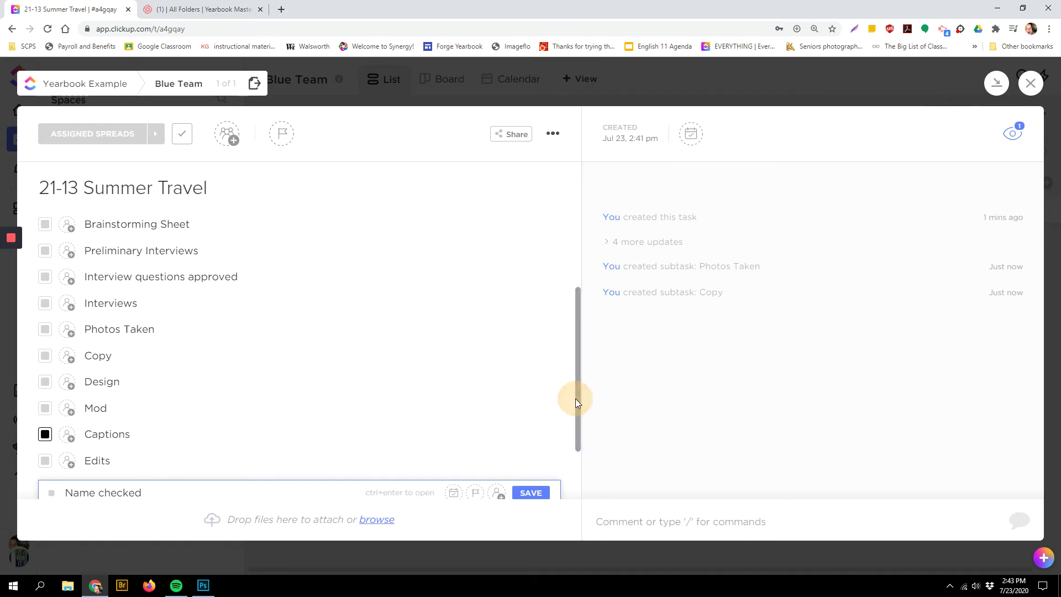
pyautogui.scroll(-1, 110, 481)
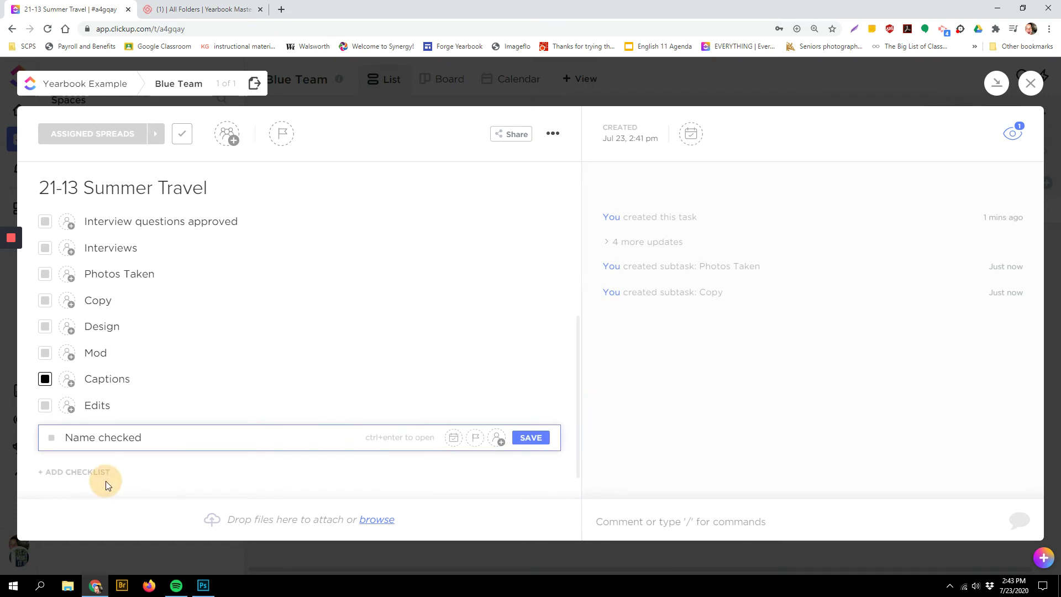
pyautogui.click(95, 405)
pyautogui.click(31, 120)
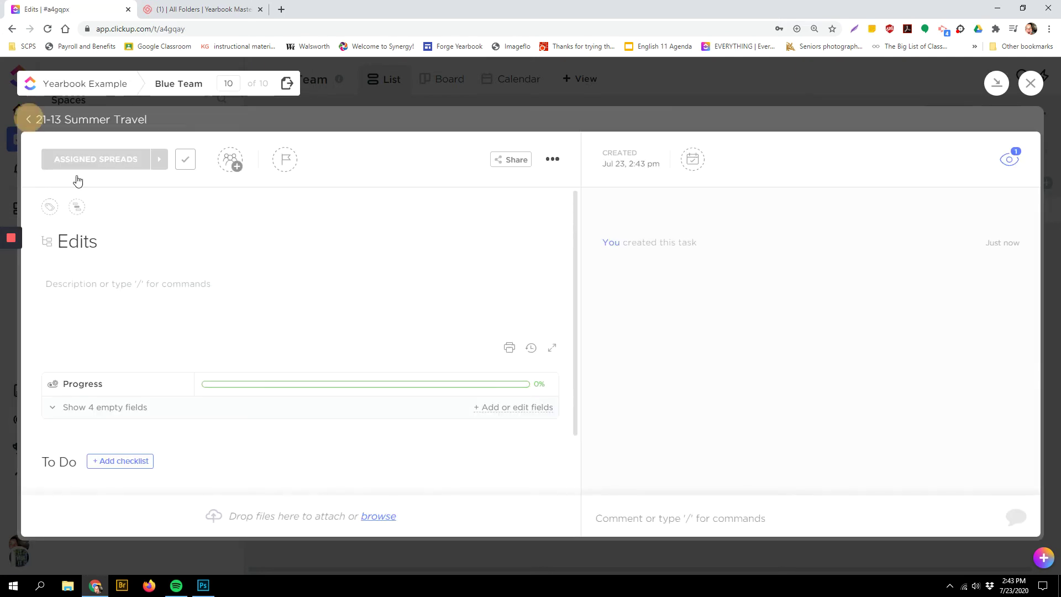
# Step: Add a subtask named "Name Checked" below Edits in the 21-13 Summer Travel task
pyautogui.scroll(-5, 277, 441)
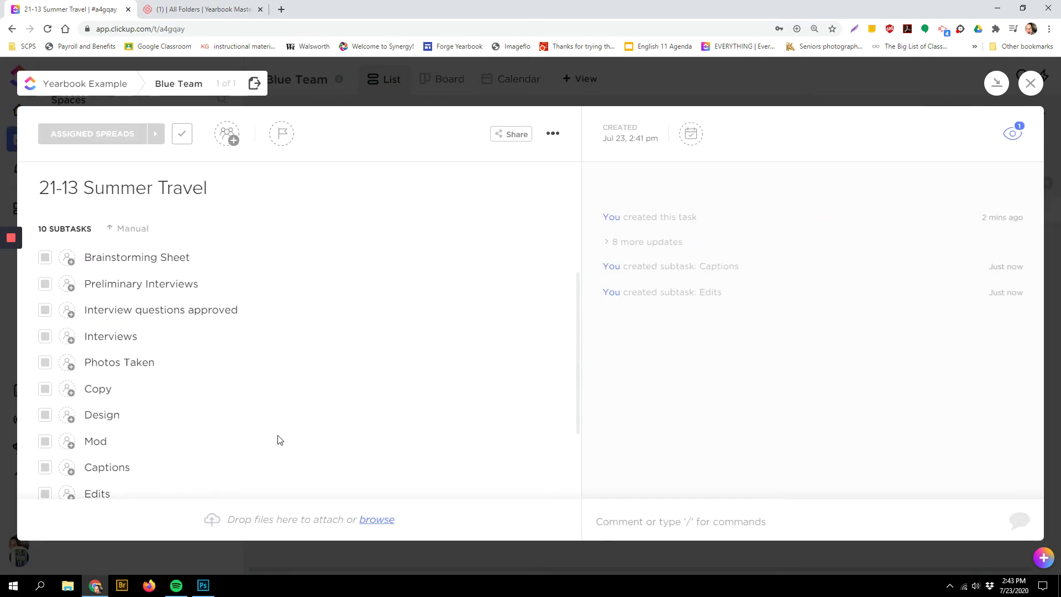
pyautogui.click(144, 396)
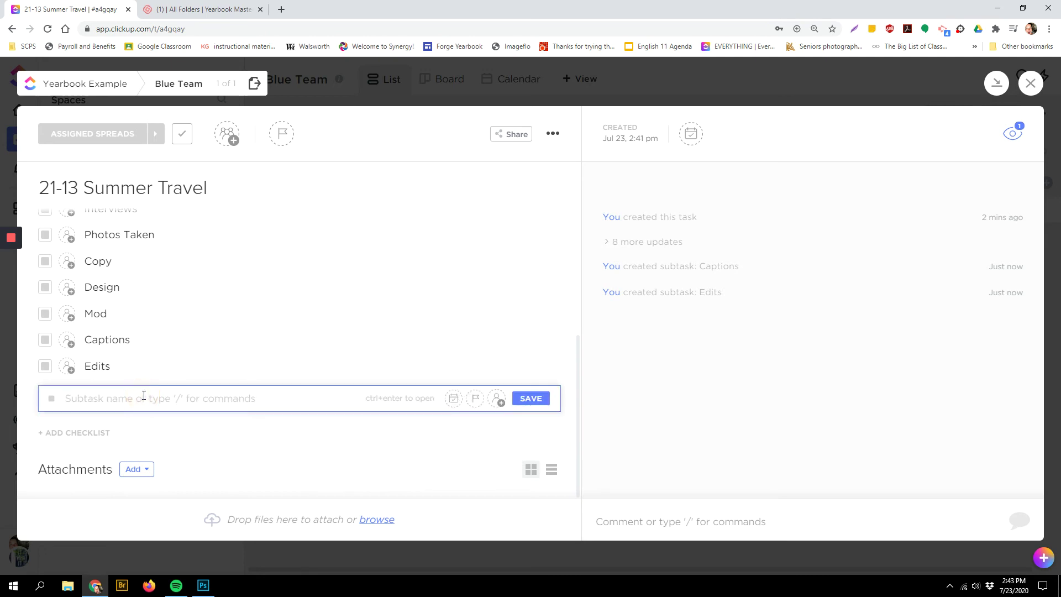
pyautogui.write('Name C')
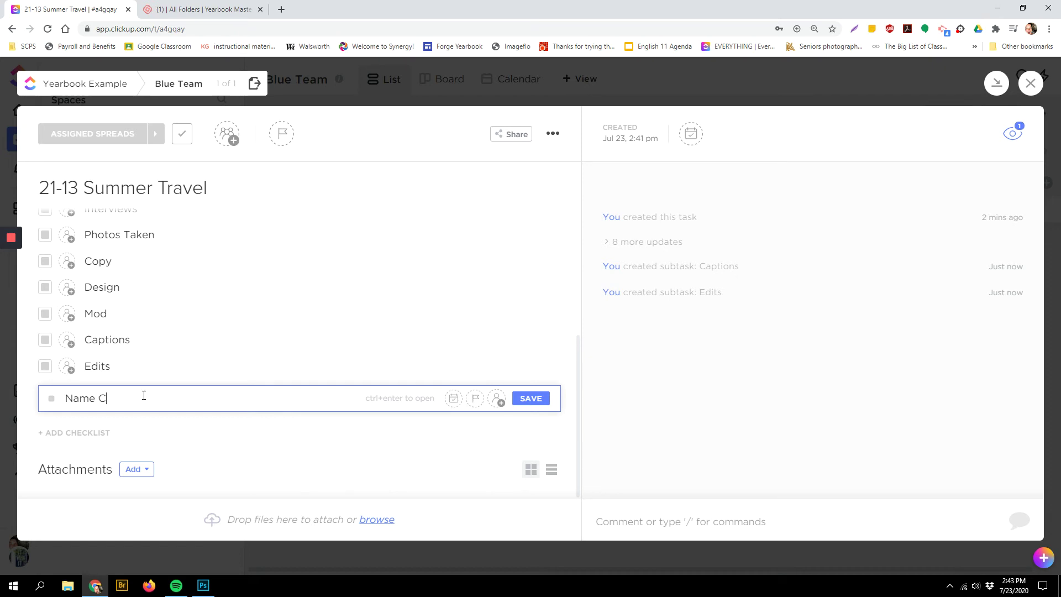
pyautogui.write('hekcked')
pyautogui.press('Return')
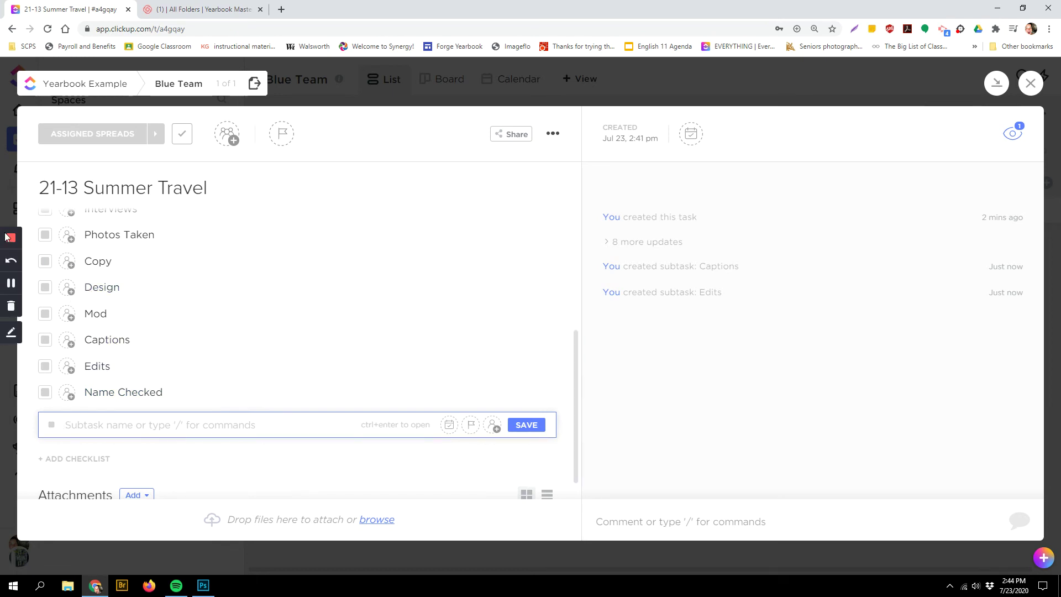
# Step: Review the subtask list, view the Name Checked subtask's details, and return to the 21-13 Summer Travel task
pyautogui.scroll(3, 14, 285)
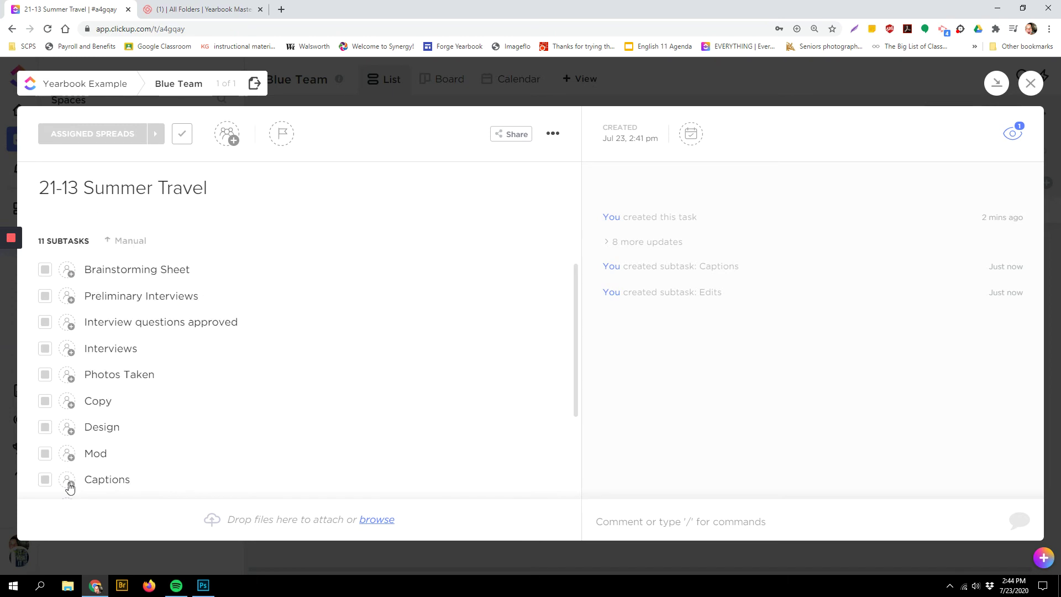
pyautogui.scroll(-1, 195, 468)
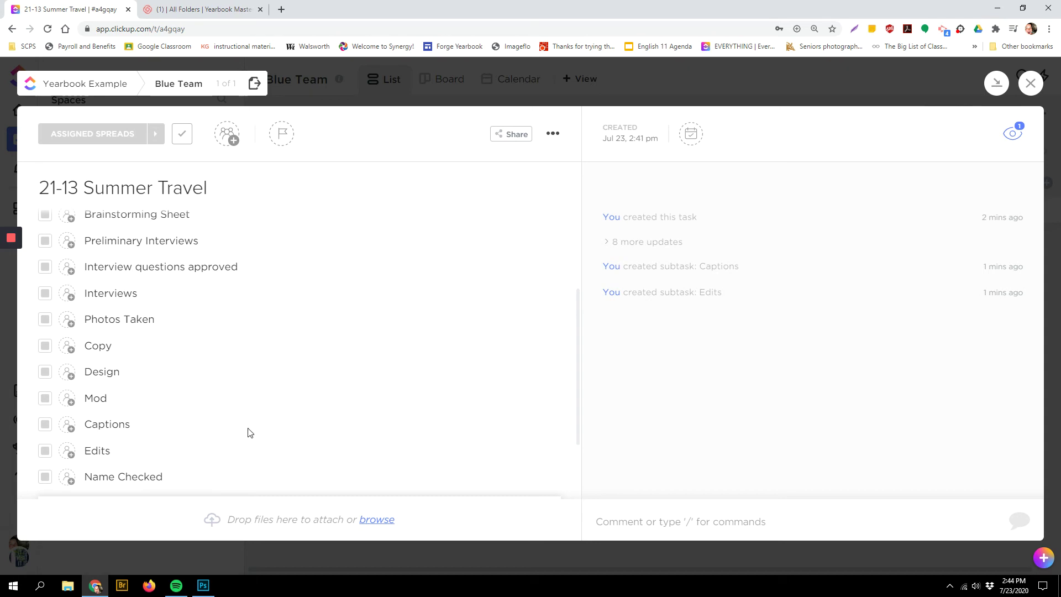
pyautogui.scroll(-1, 270, 428)
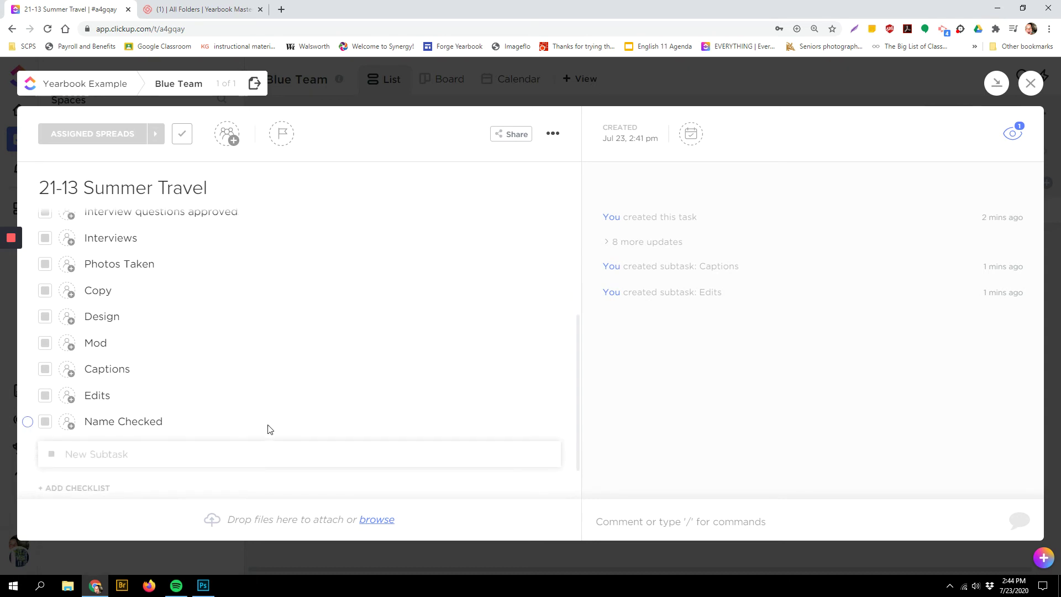
pyautogui.click(108, 423)
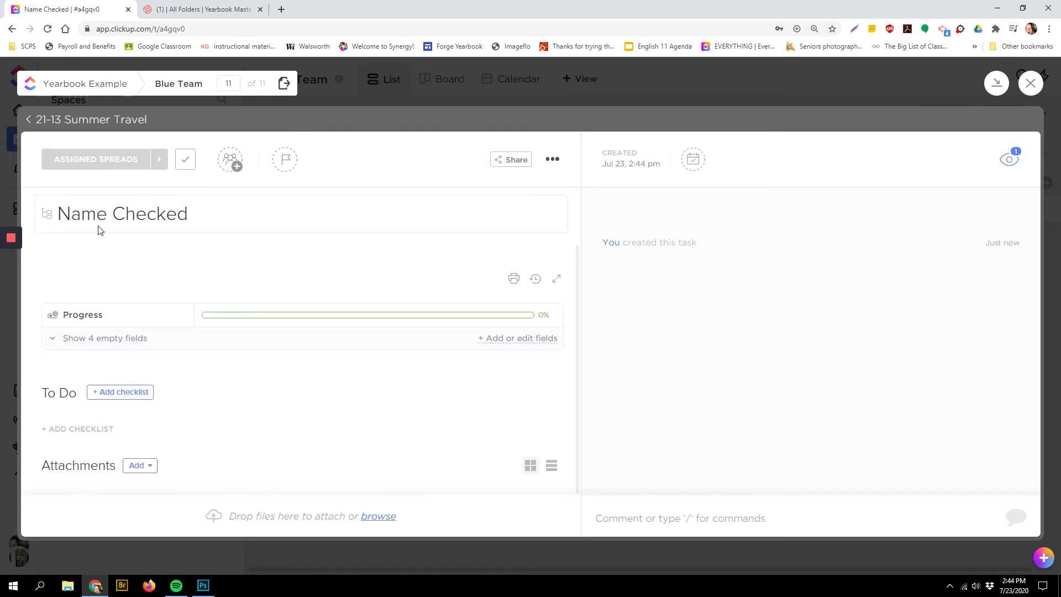
pyautogui.click(27, 119)
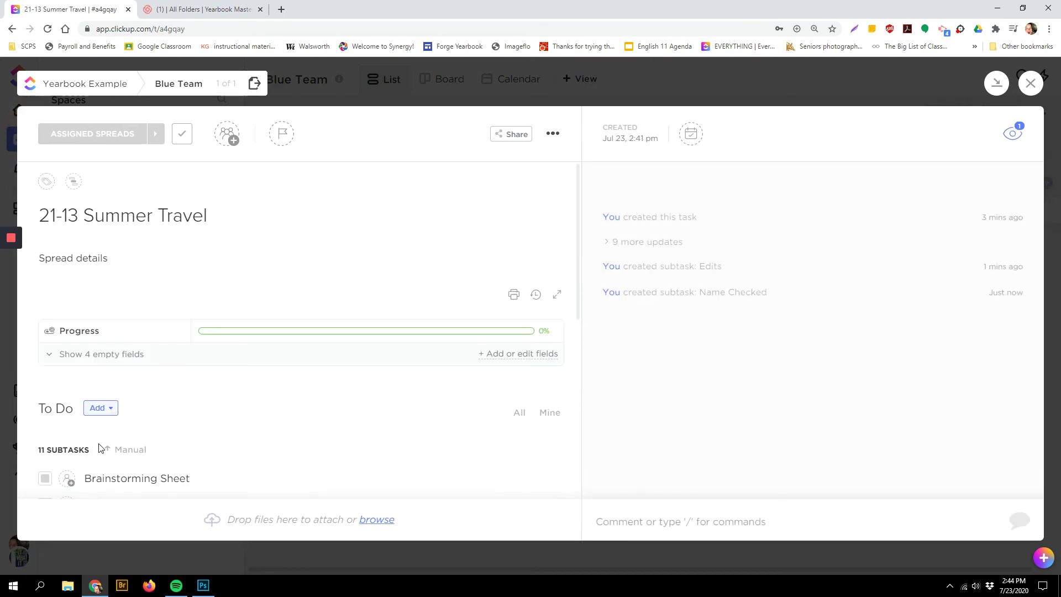
# Step: Create a checklist named "To Interview" below the subtasks of the 21-13 Summer Travel task
pyautogui.scroll(-3, 251, 451)
pyautogui.scroll(-4, 251, 451)
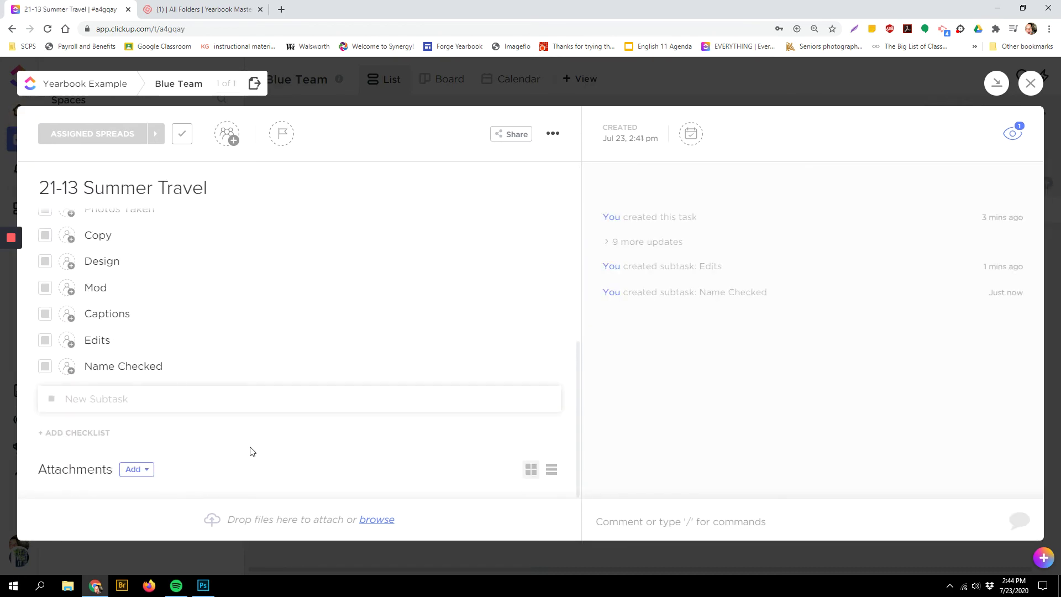
pyautogui.click(65, 435)
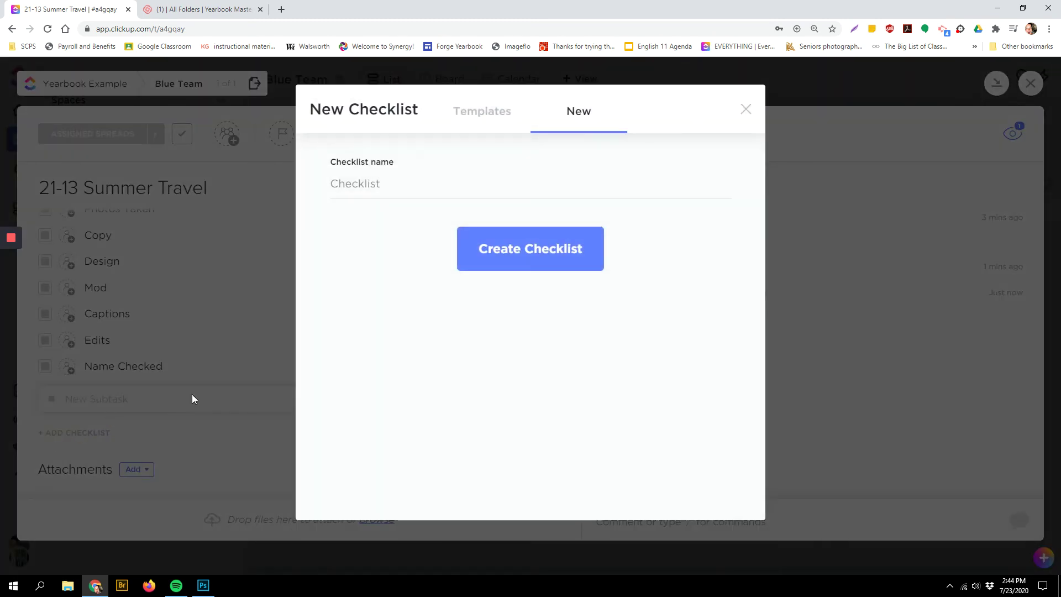
pyautogui.hotkey('ctrl', 'a')
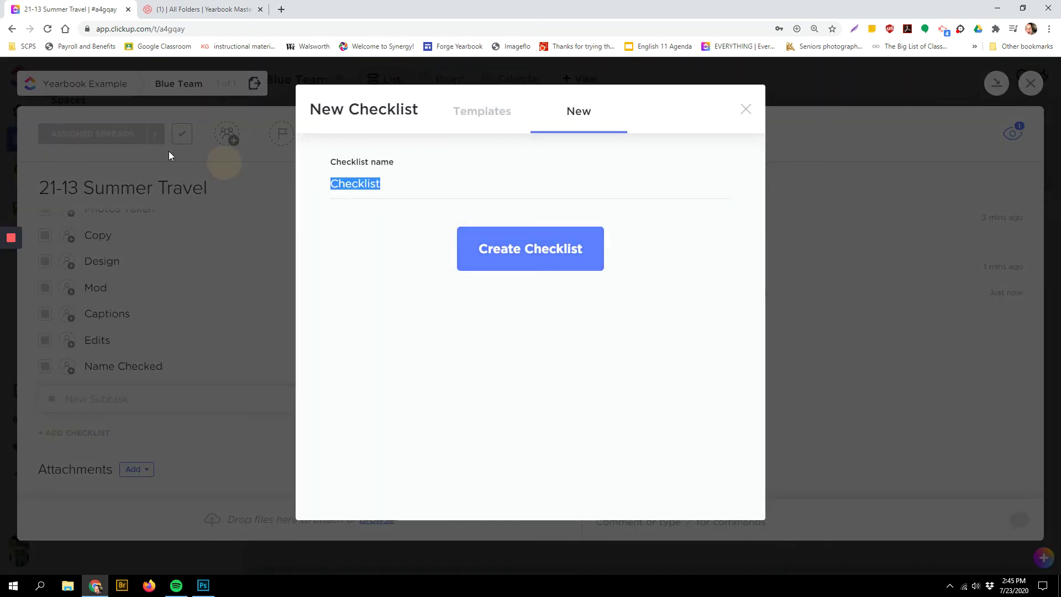
pyautogui.write('To Do')
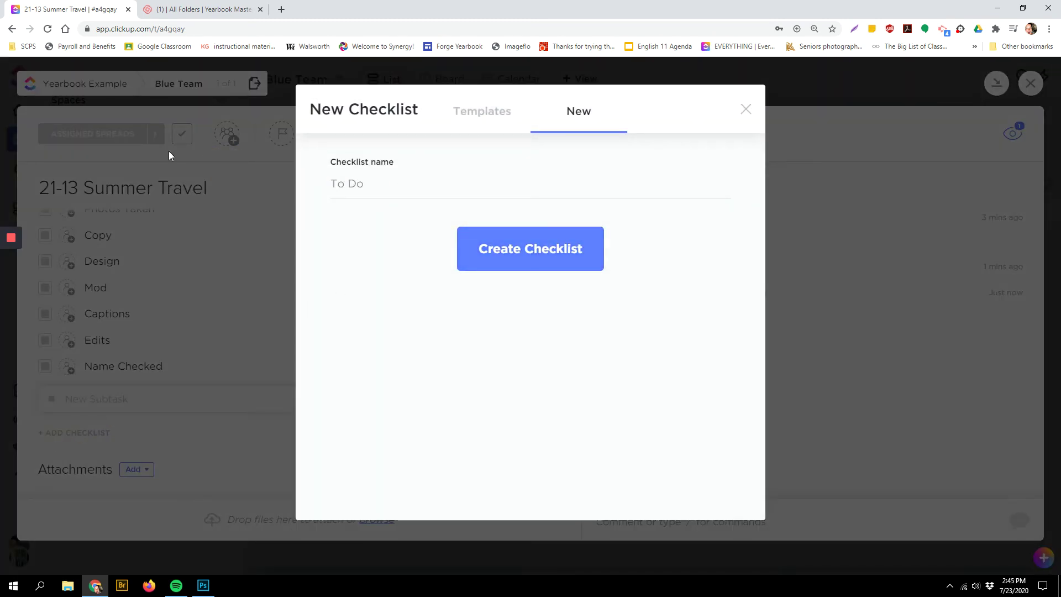
pyautogui.write(' Interview')
pyautogui.press('Return')
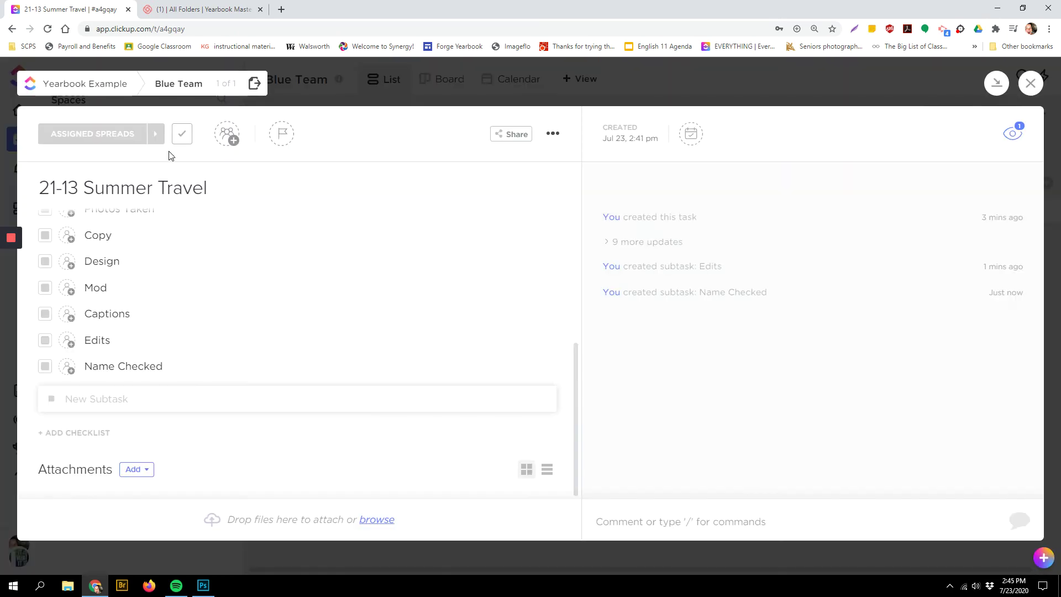
# Step: Create a second checklist named "To Photography" below the To Interview checklist
pyautogui.scroll(-1, 264, 463)
pyautogui.click(57, 432)
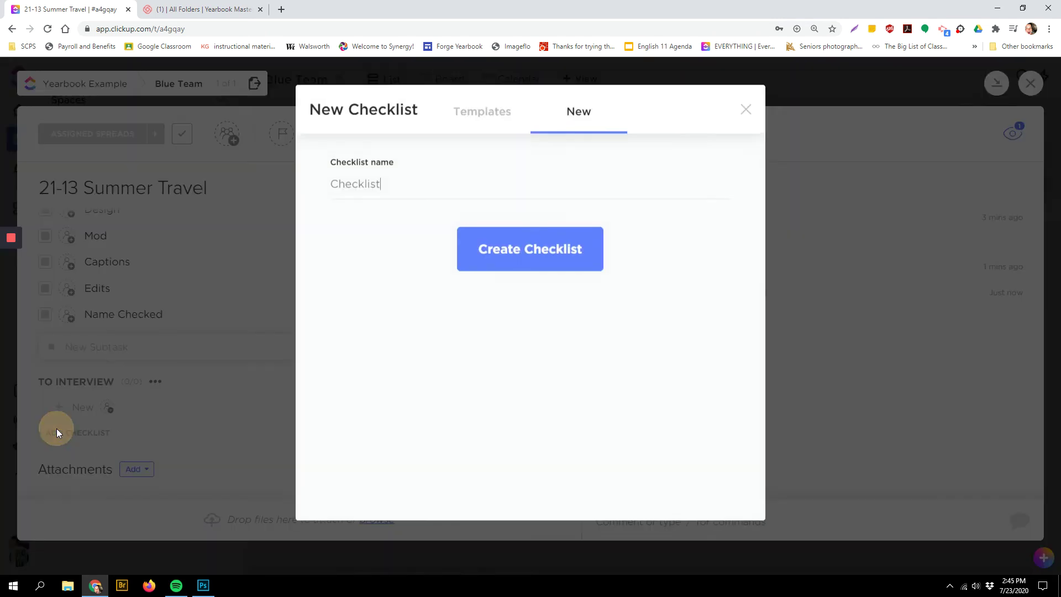
pyautogui.press('BackSpace')
pyautogui.press('BackSpace')
pyautogui.press('BackSpace')
pyautogui.press('BackSpace')
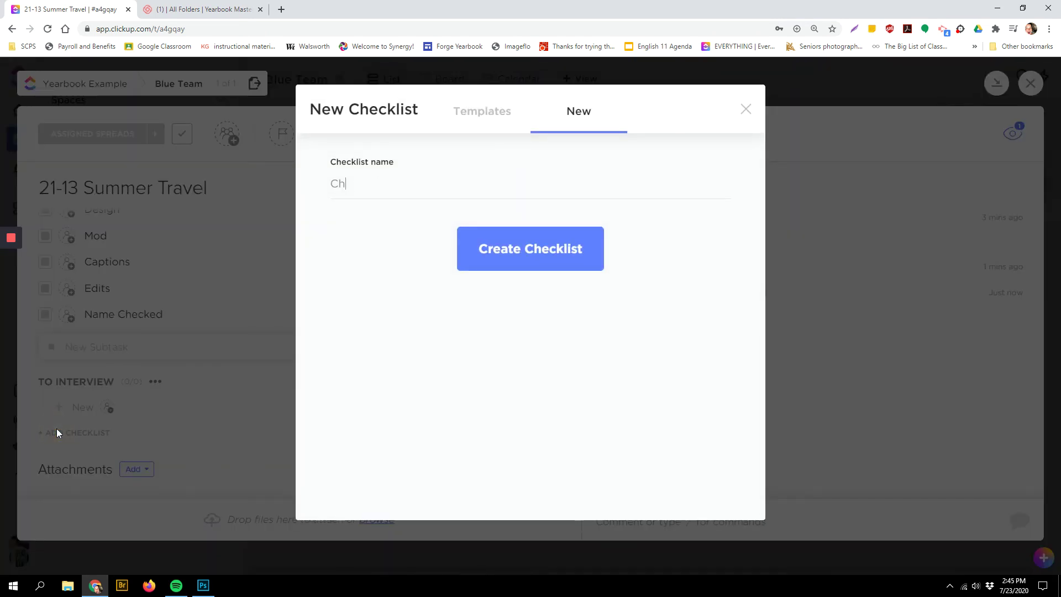
pyautogui.write('To Photography')
pyautogui.click(541, 244)
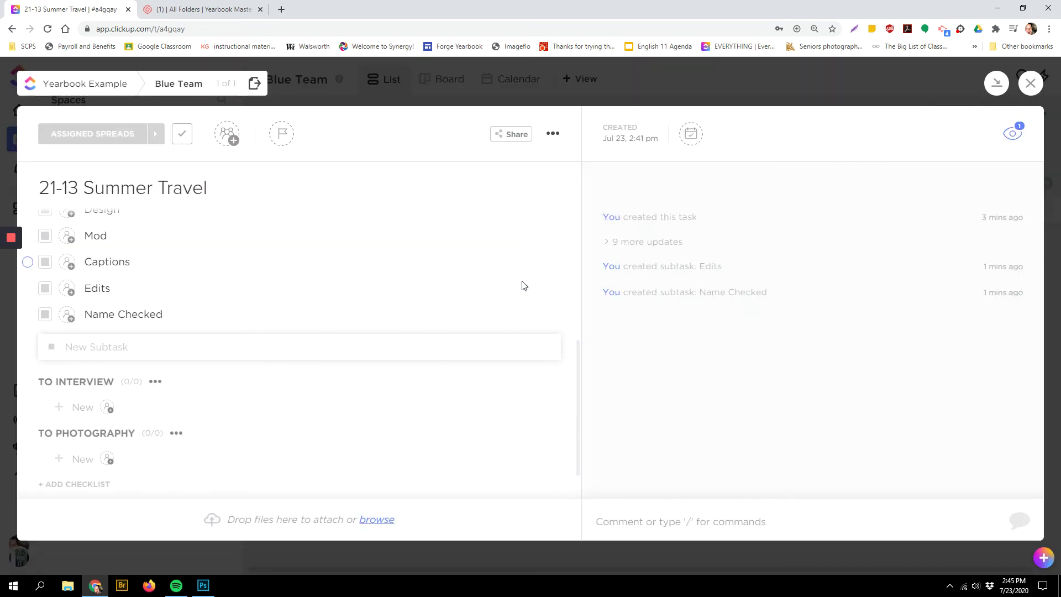
# Step: Rename the To Photography checklist as "To Photograph" and close the task
pyautogui.scroll(-1, 343, 417)
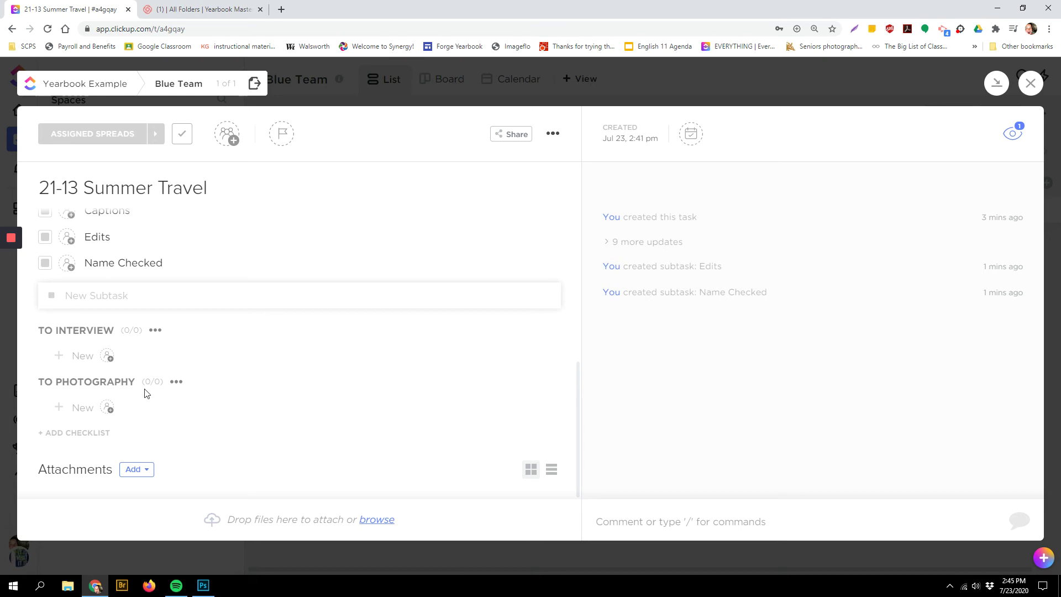
pyautogui.click(178, 383)
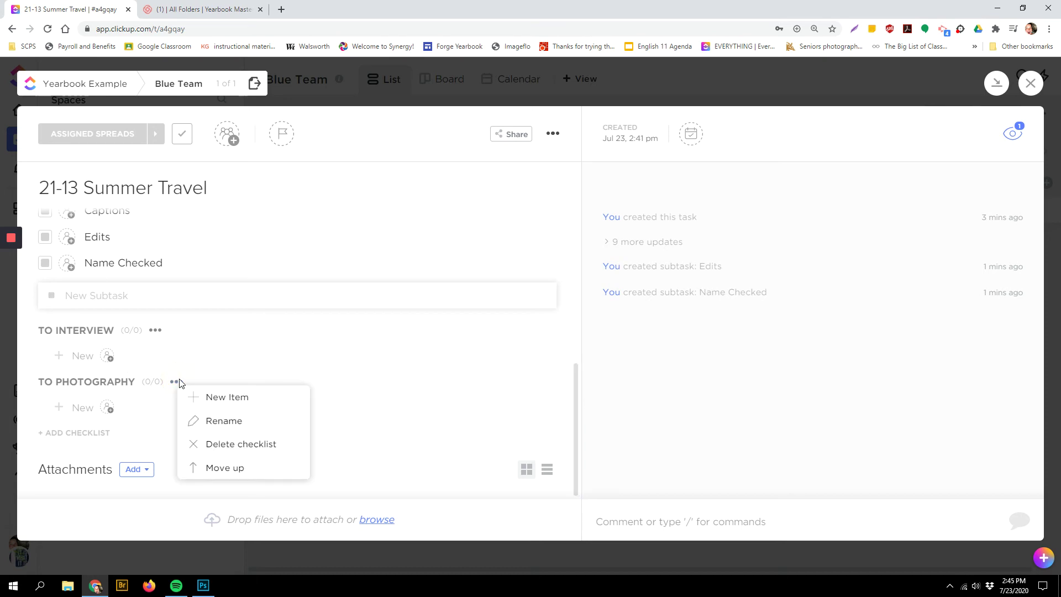
pyautogui.click(209, 420)
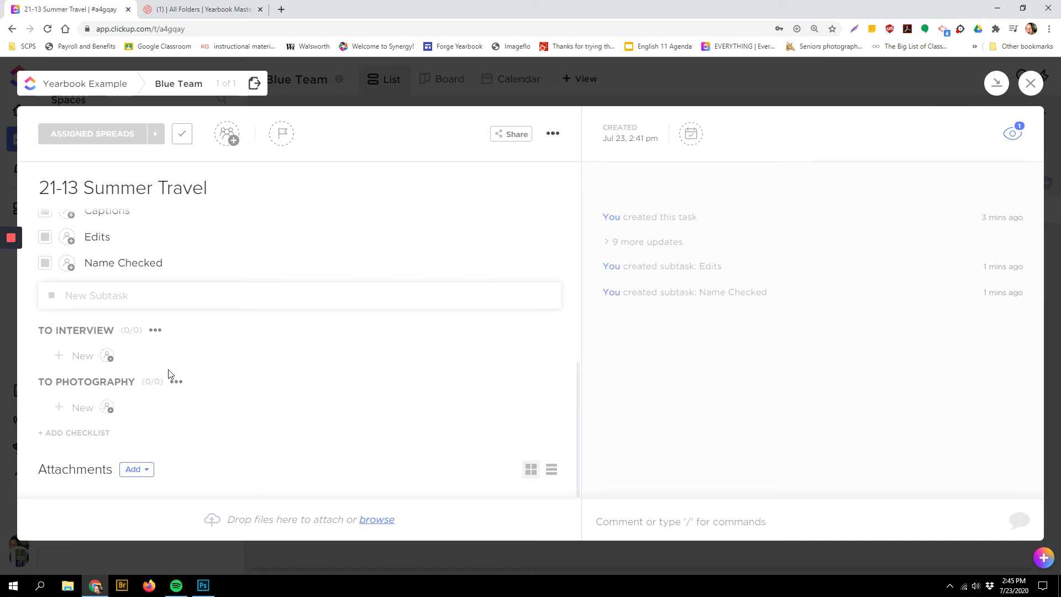
pyautogui.press('BackSpace')
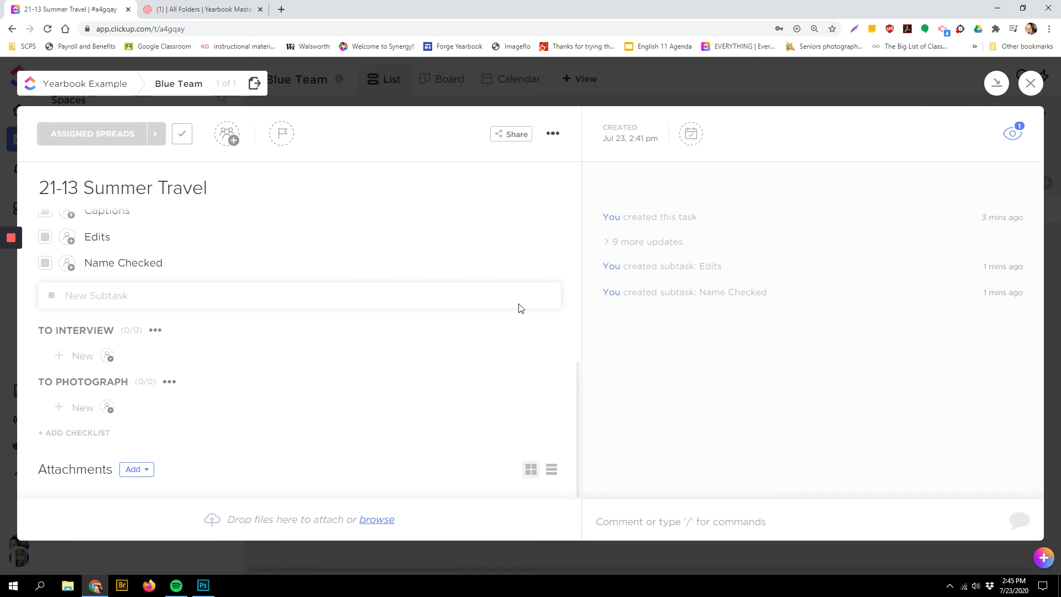
pyautogui.click(1030, 84)
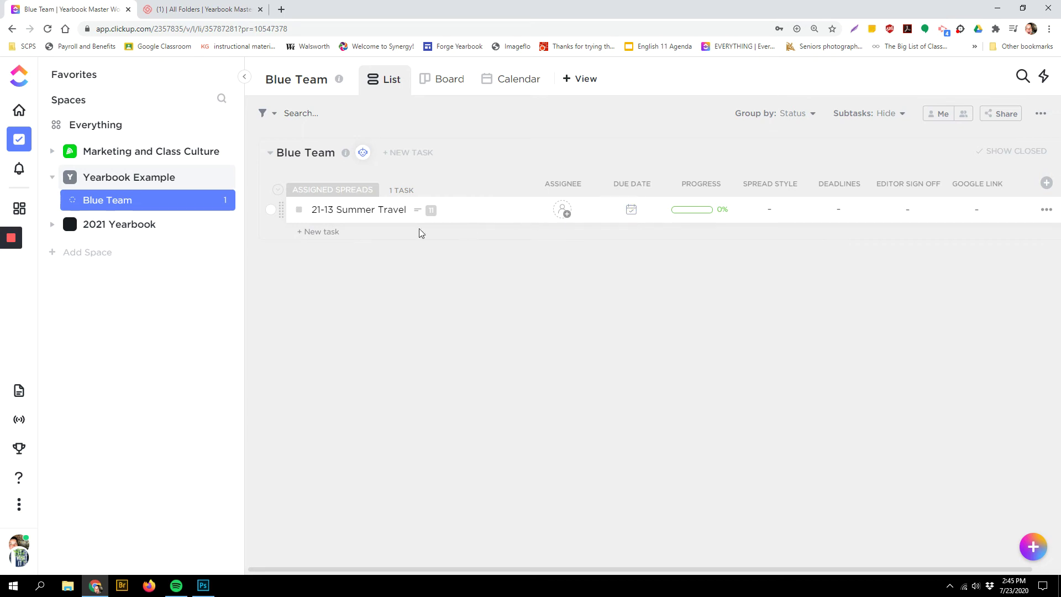
# Step: Reopen the 21-13 Summer Travel task, view the available actions for the "Interview questions approved" subtask, and close the task
pyautogui.click(358, 209)
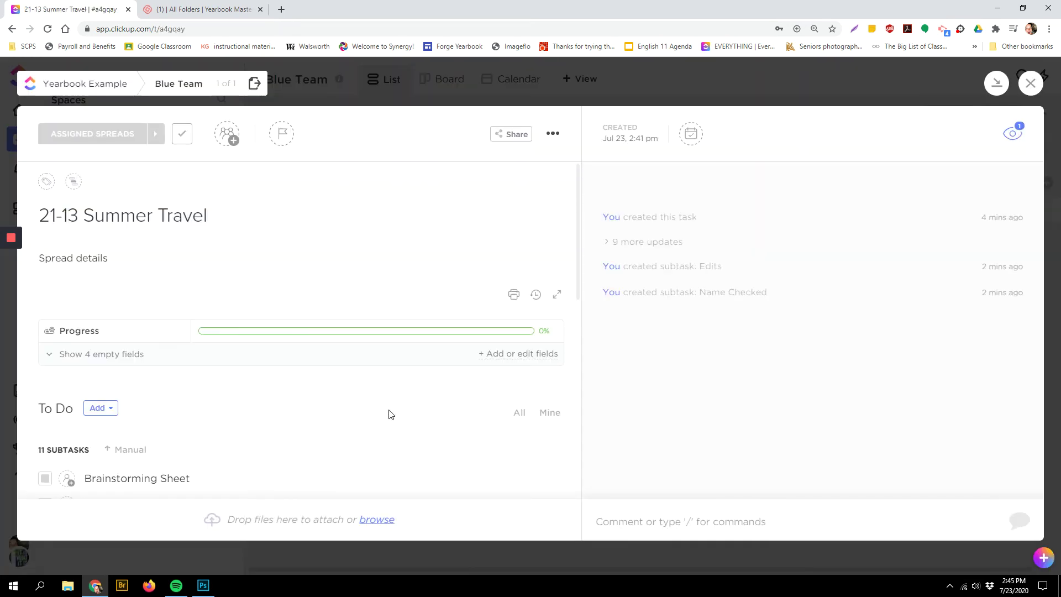
pyautogui.scroll(-4, 396, 446)
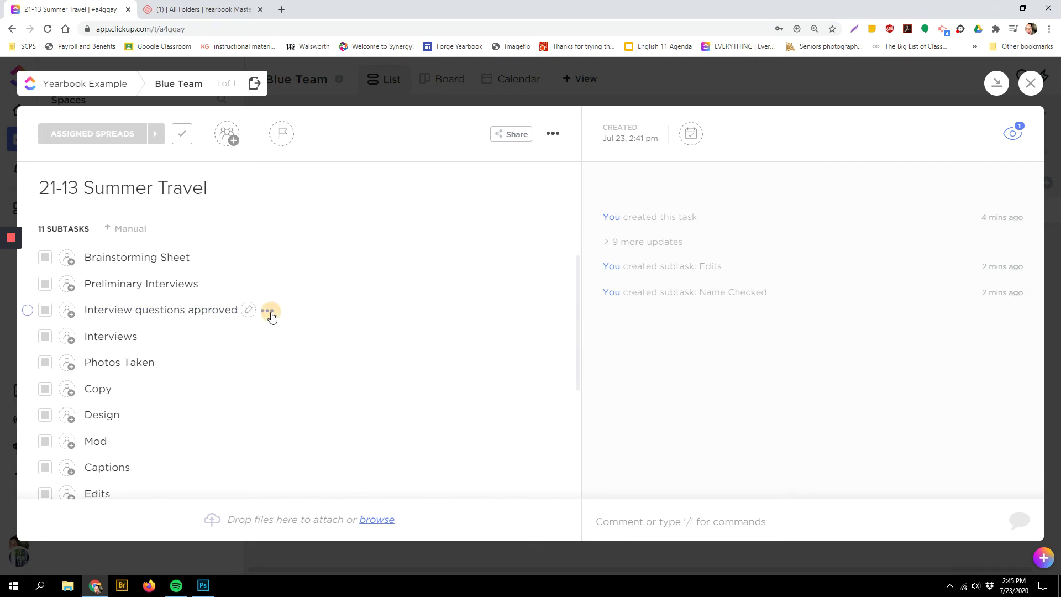
pyautogui.click(269, 311)
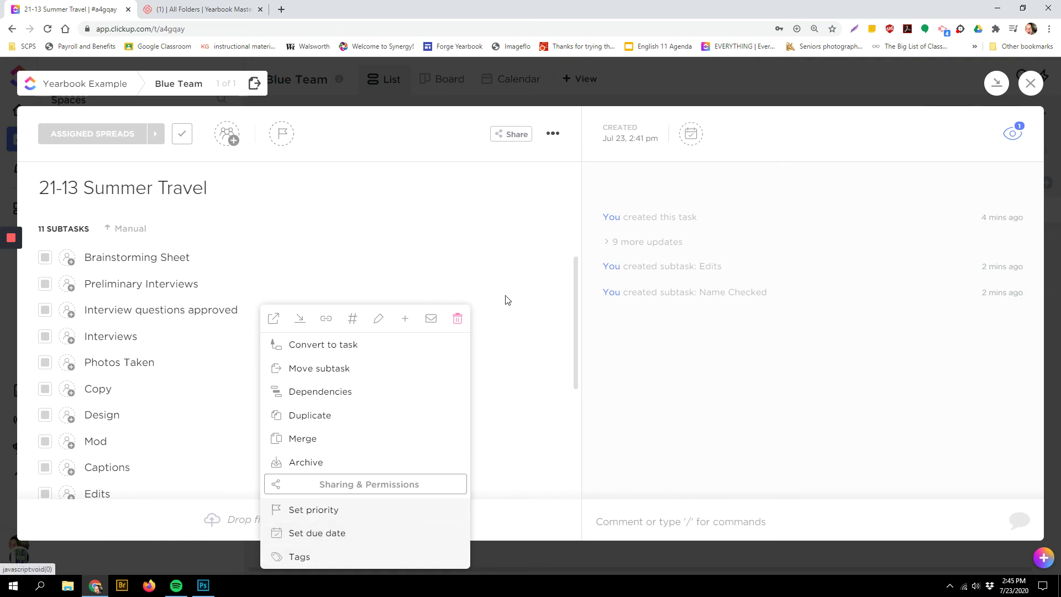
pyautogui.click(1031, 84)
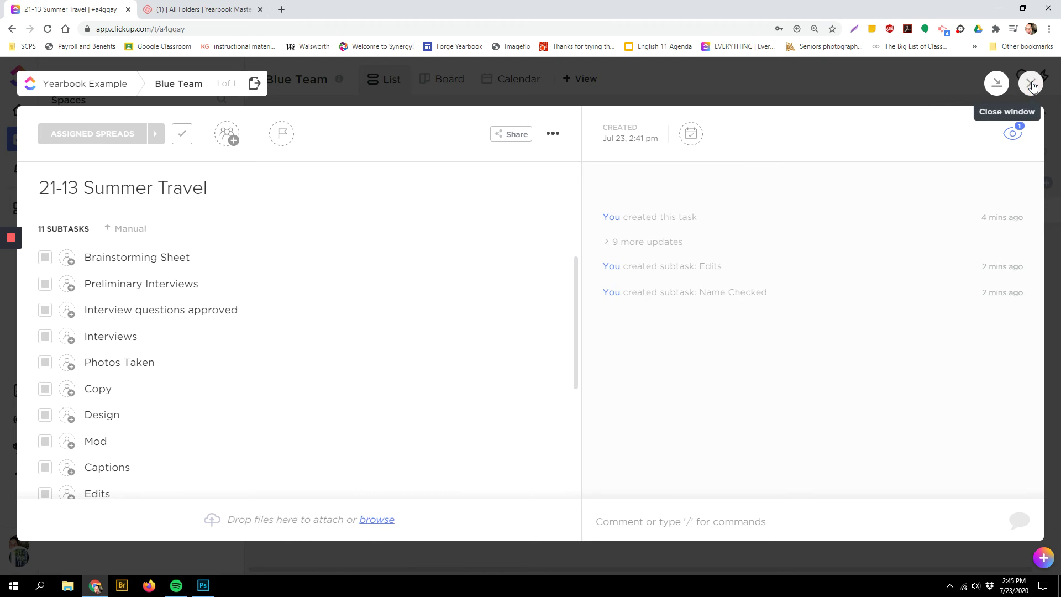
pyautogui.click(1032, 85)
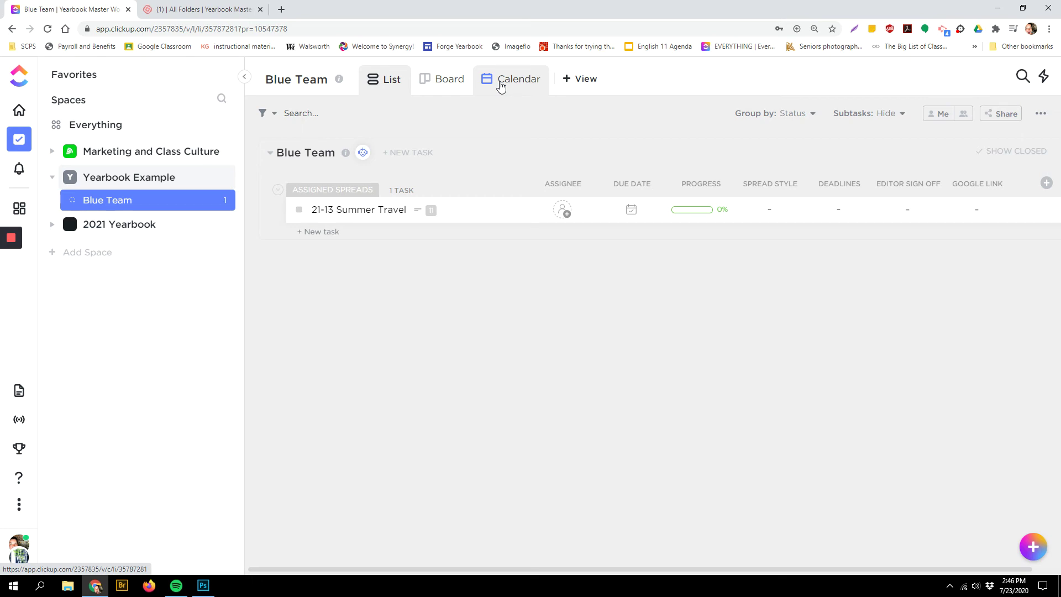
# Step: Set the 21-13 Summer Travel task's spread style to Profile and its deadline to October
pyautogui.click(767, 211)
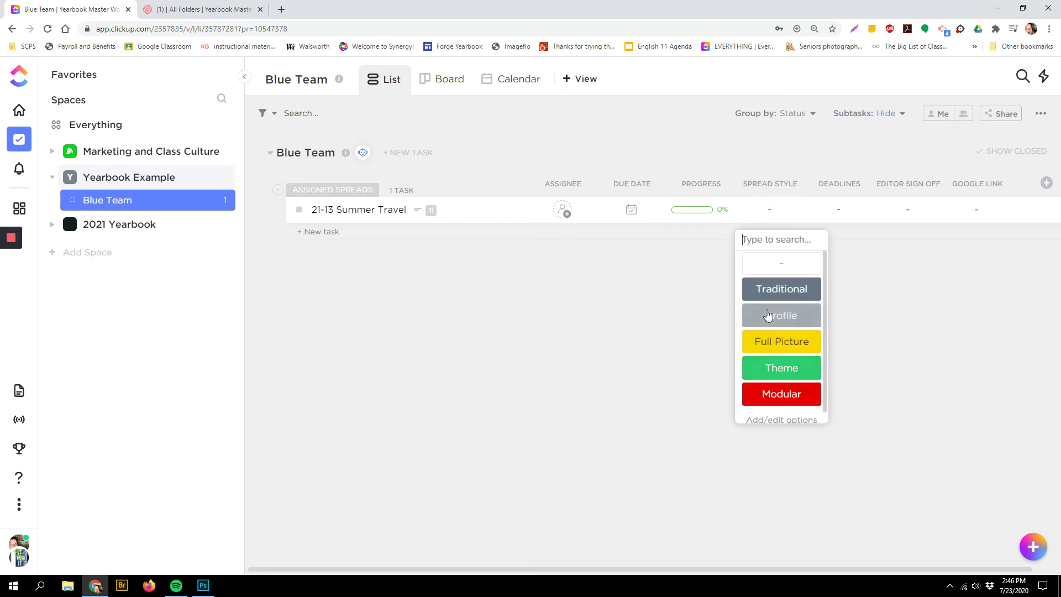
pyautogui.click(776, 319)
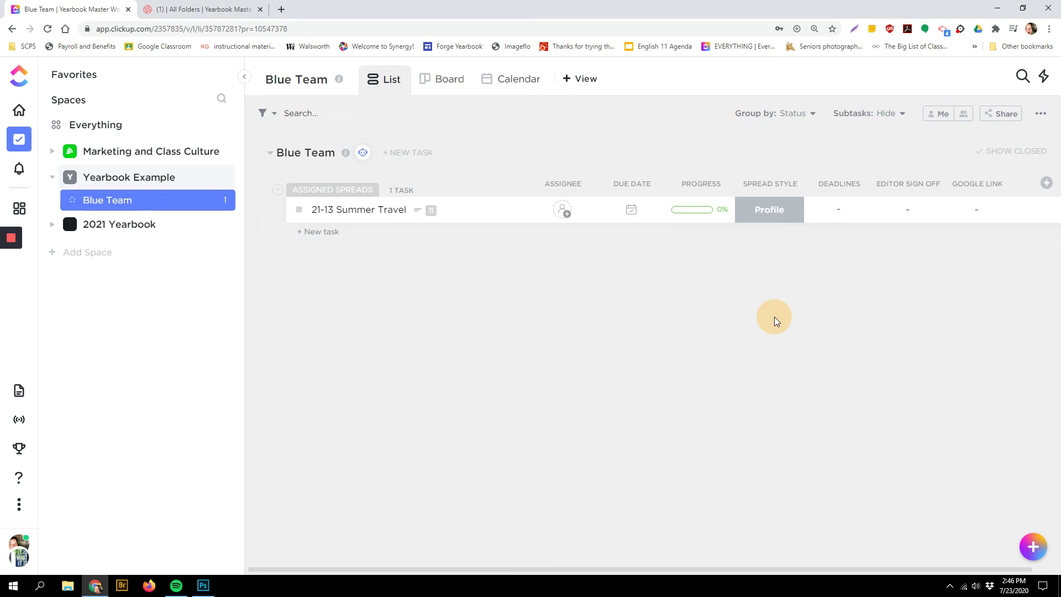
pyautogui.click(842, 207)
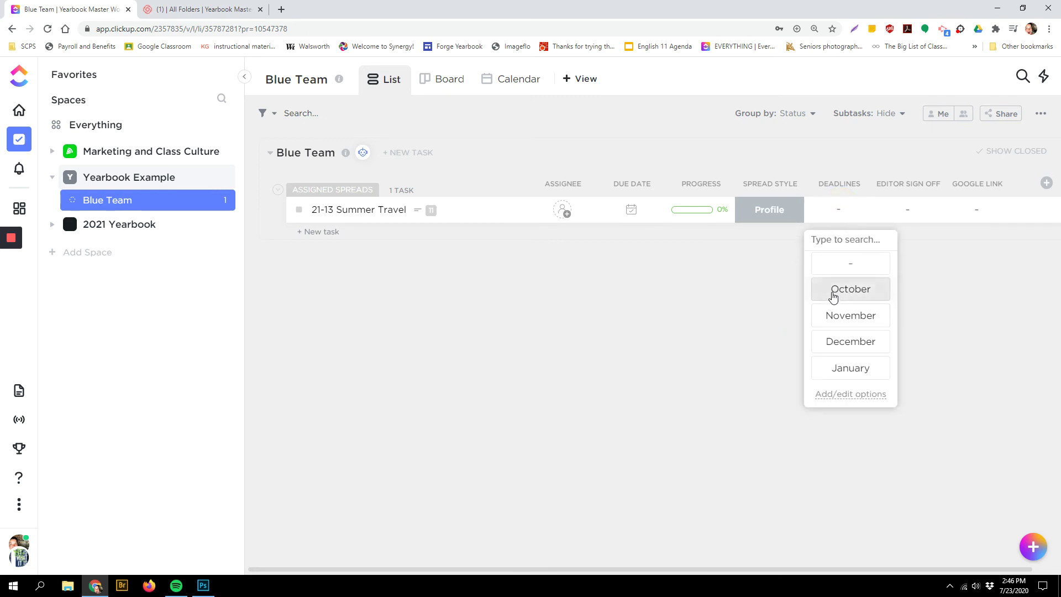
pyautogui.click(832, 292)
# Step: Mark the Copy, Design and Chief options as editor sign-offs for the 21-13 Summer Travel task
pyautogui.click(906, 207)
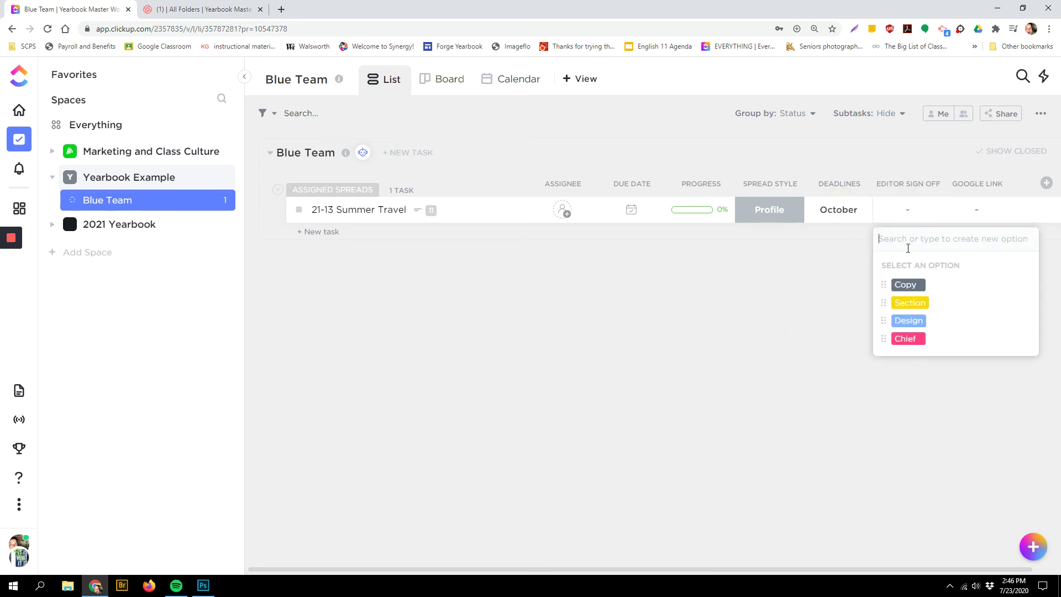
pyautogui.click(900, 284)
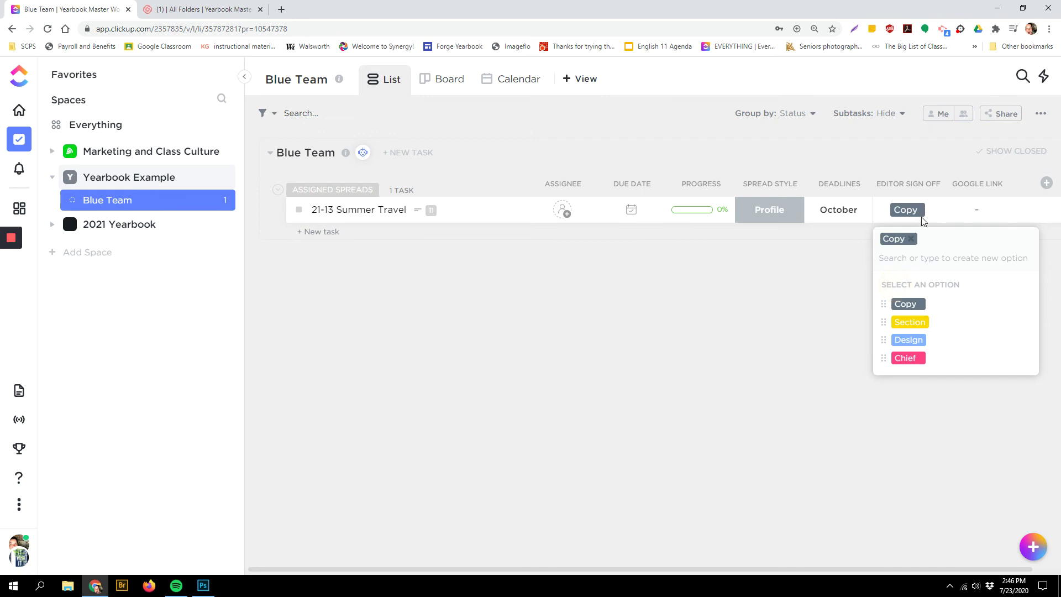
pyautogui.click(909, 341)
pyautogui.click(916, 380)
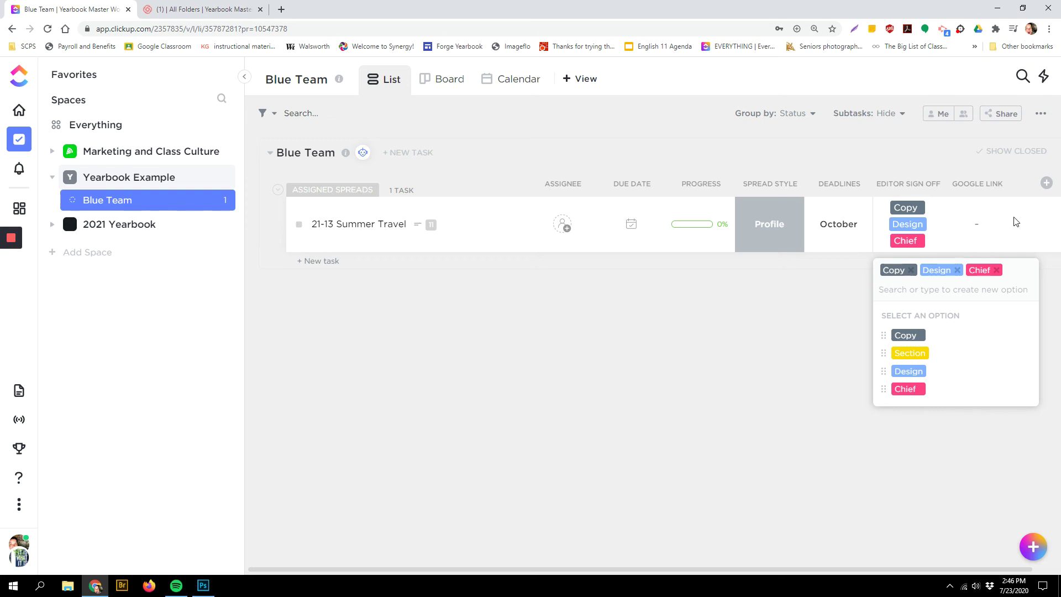
# Step: Paste the copied link into the Google Link field of the 21-13 Summer Travel task
pyautogui.click(992, 224)
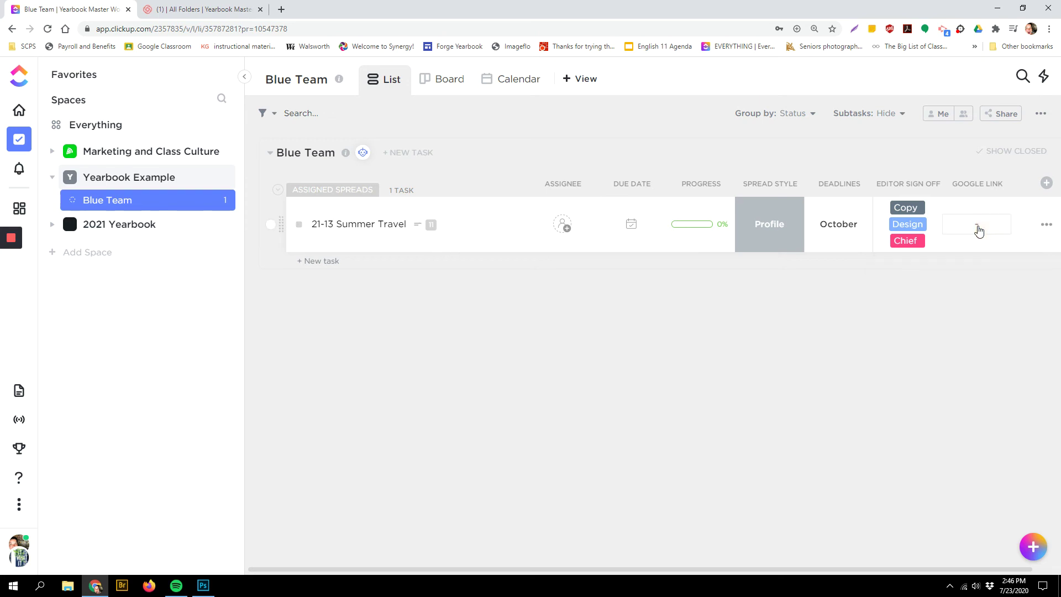
pyautogui.click(982, 228)
pyautogui.hotkey('ctrl', 'v')
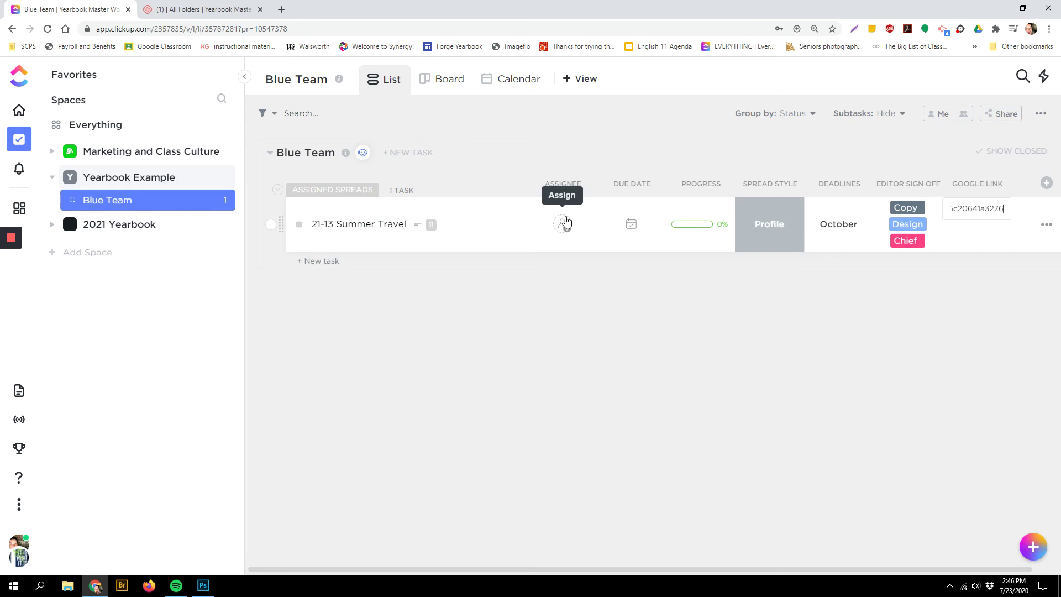
# Step: Save the Google Link entry, open the 21-13 Summer Travel task, and review its available actions, subtasks and checklists
pyautogui.press('Return')
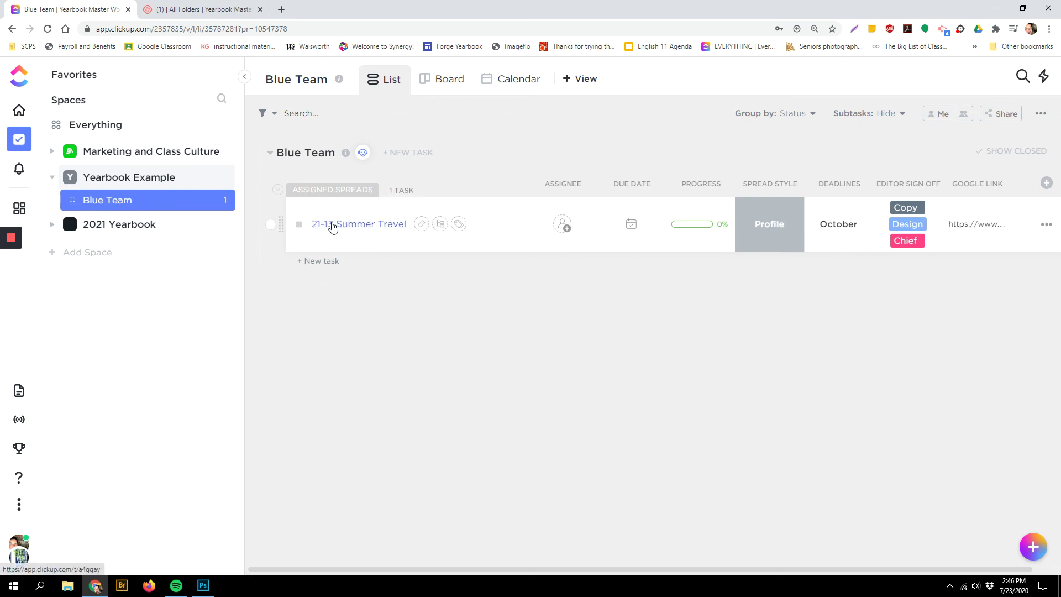
pyautogui.moveTo(11, 257)
pyautogui.click(1050, 227)
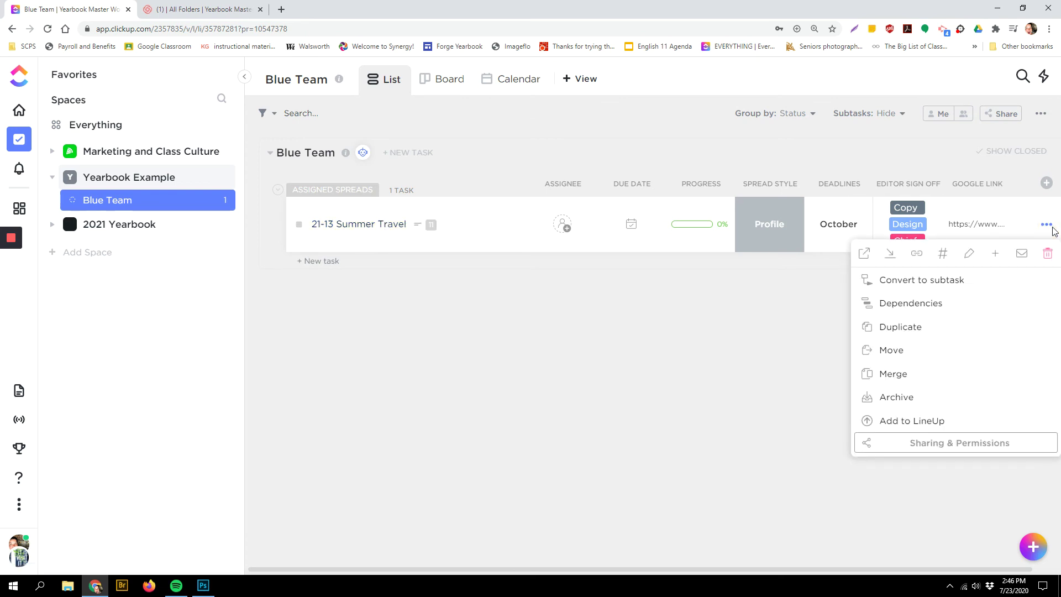
pyautogui.click(360, 223)
pyautogui.click(363, 222)
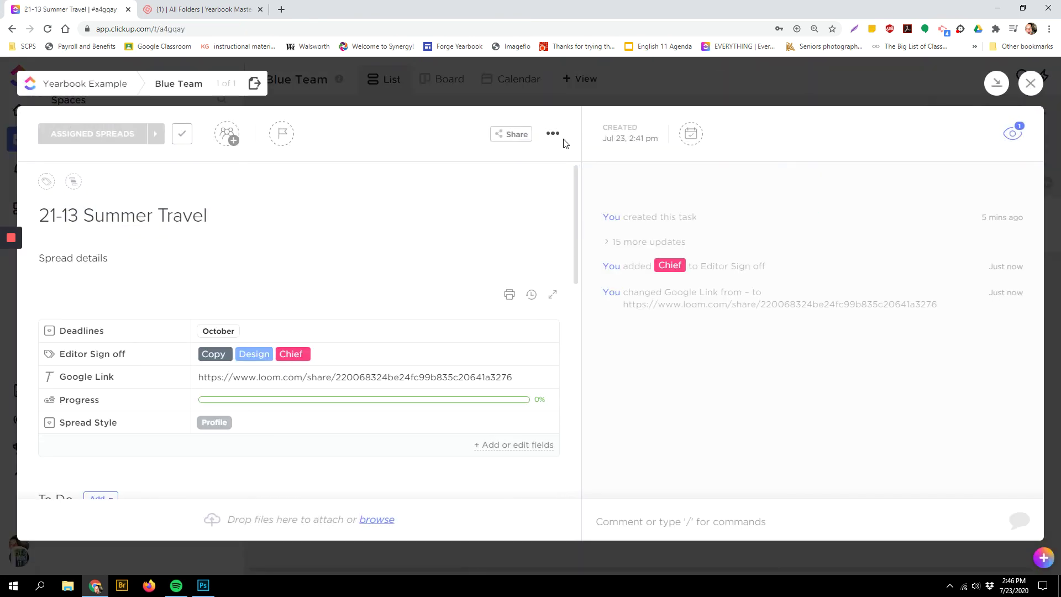
pyautogui.click(553, 134)
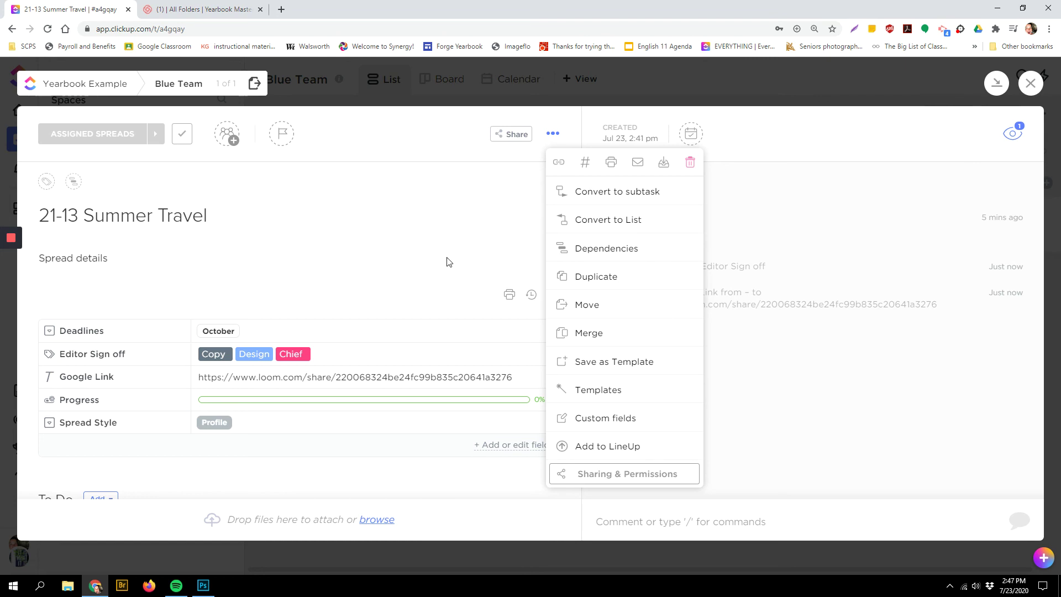
pyautogui.click(121, 459)
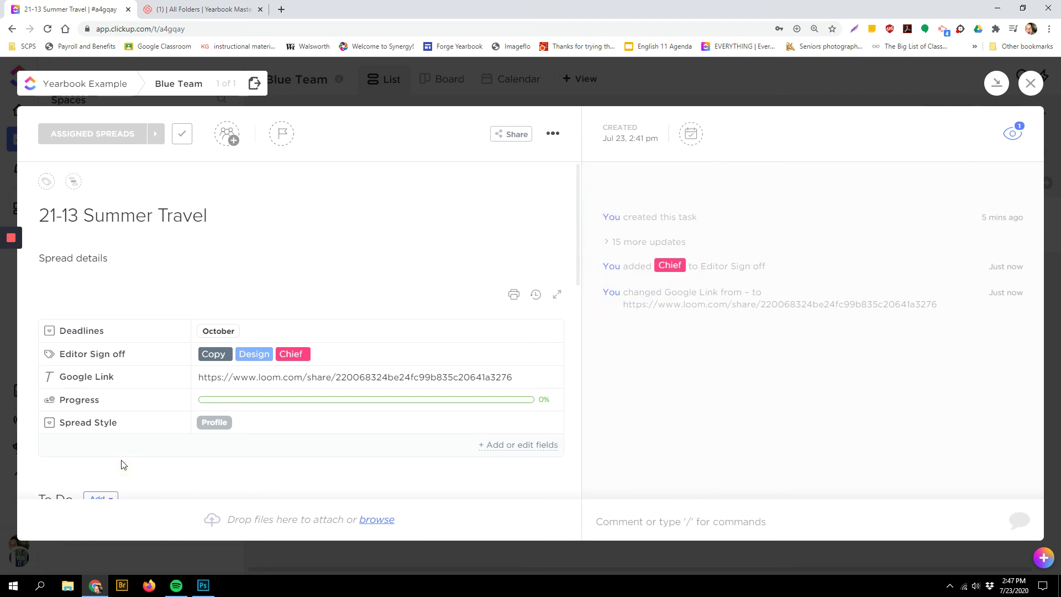
pyautogui.scroll(-6, 121, 462)
pyautogui.scroll(-3, 122, 464)
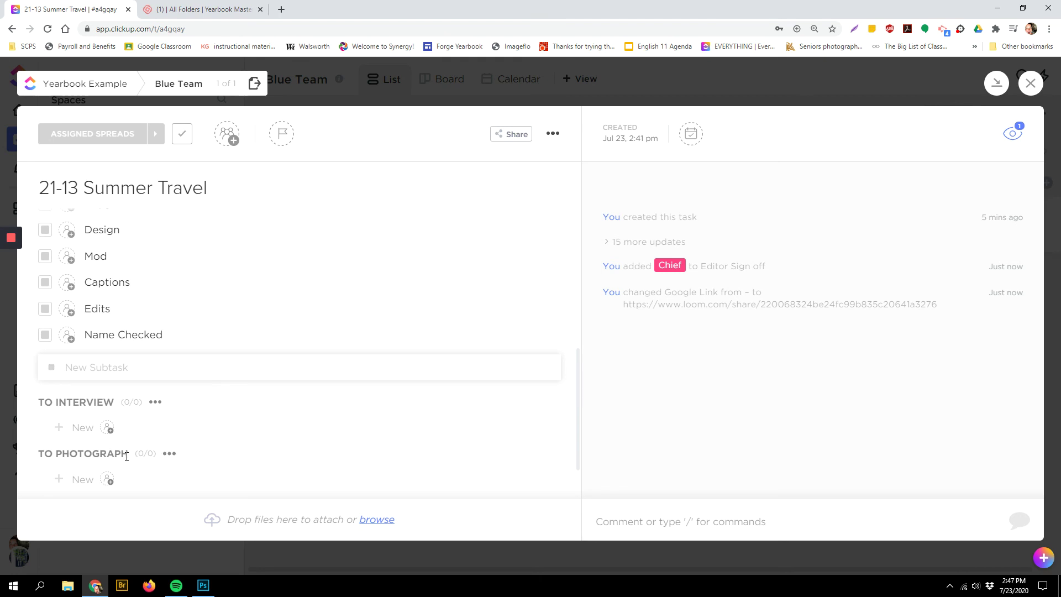
pyautogui.scroll(7, 130, 456)
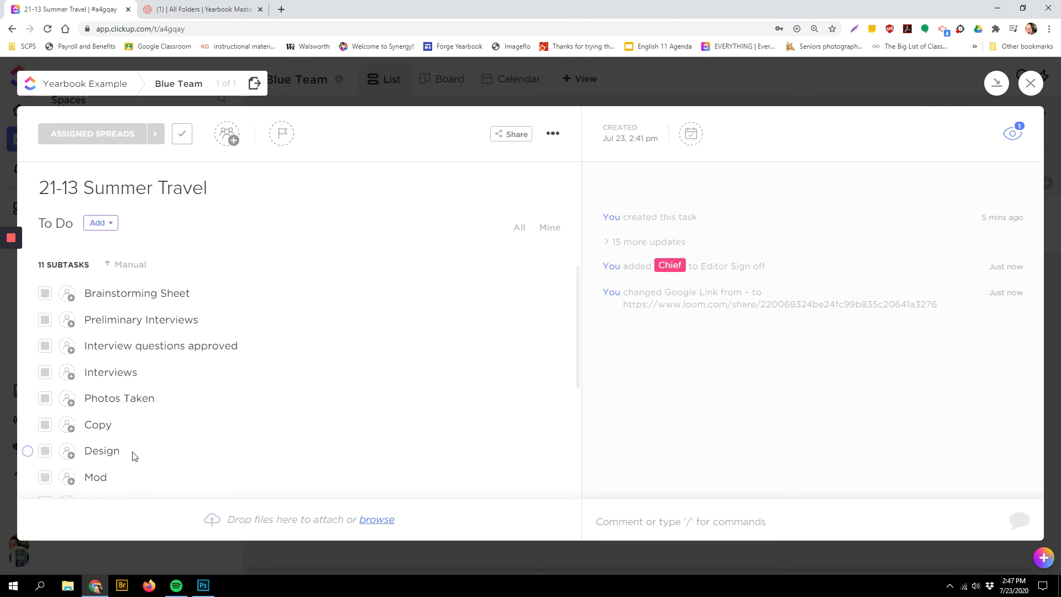
# Step: Save the 21-13 Summer Travel task as a new template named "Spread Example", shared with everyone and including everything, and close the task
pyautogui.click(551, 134)
pyautogui.click(601, 360)
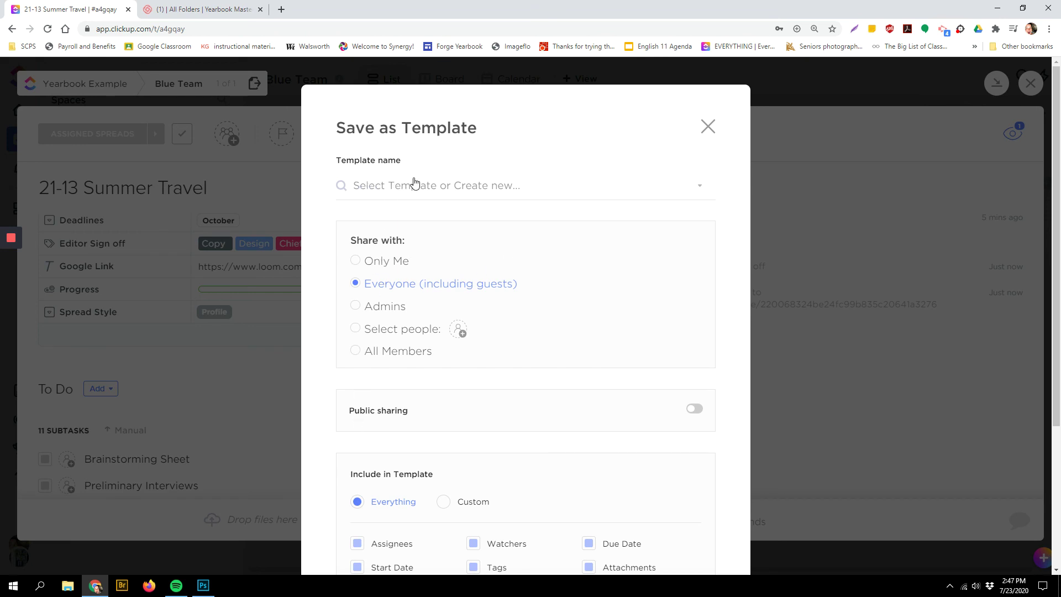
pyautogui.click(436, 192)
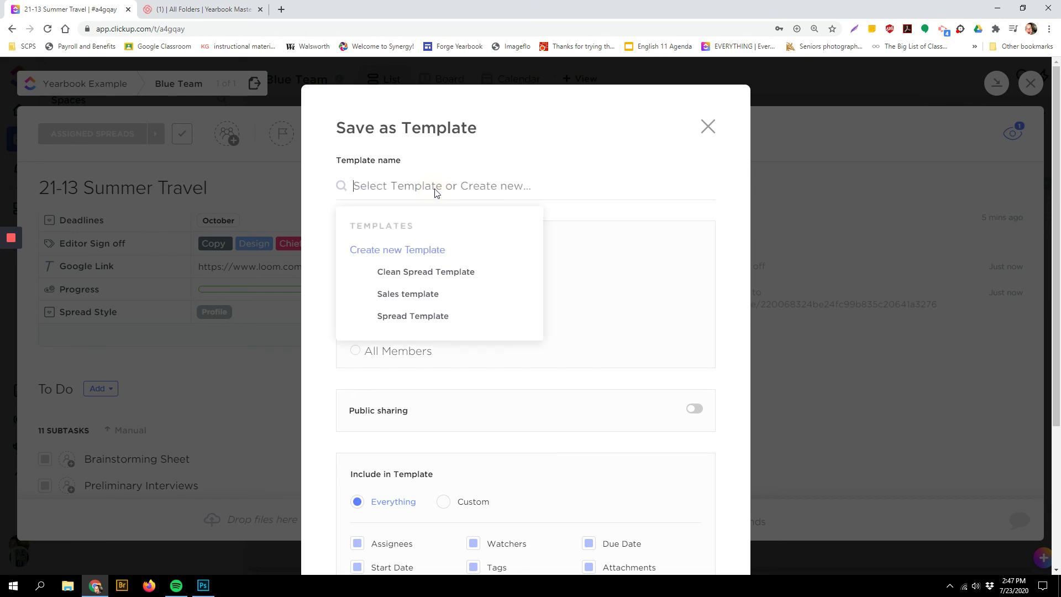
pyautogui.click(397, 251)
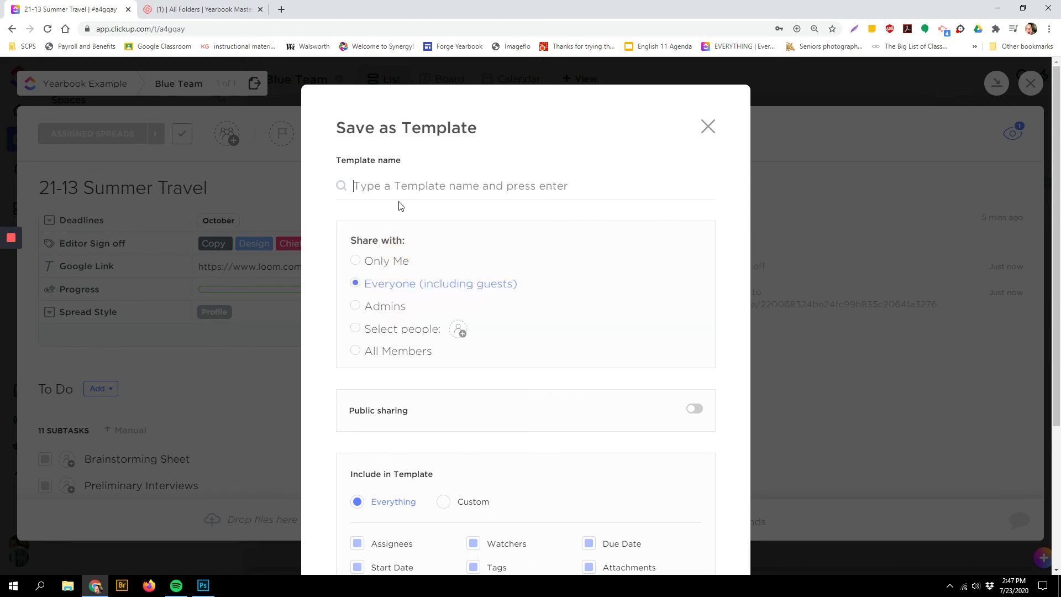
pyautogui.write('Spread E')
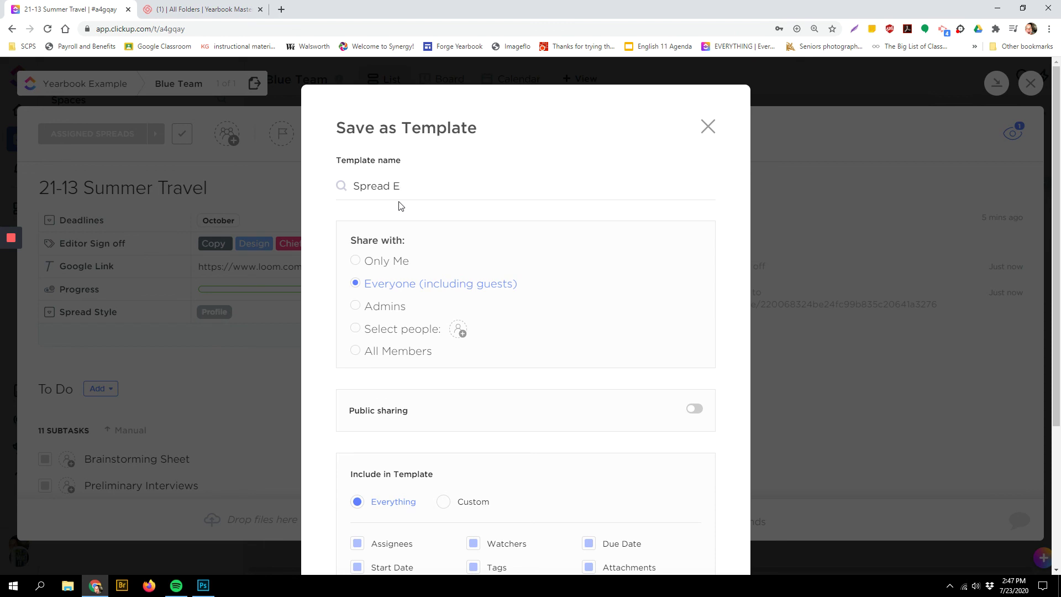
pyautogui.write('xample')
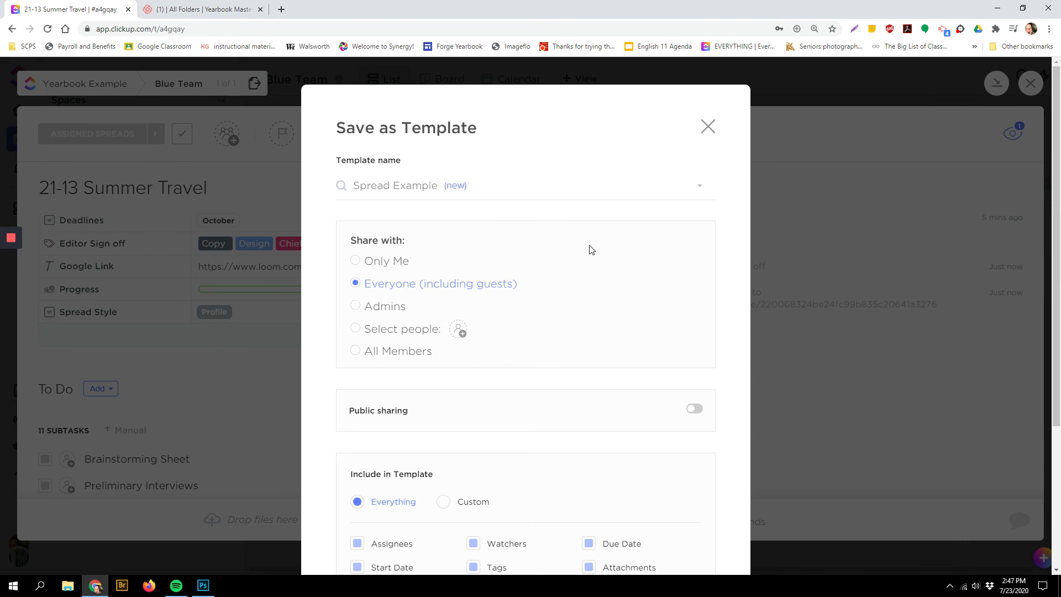
pyautogui.scroll(-4, 698, 449)
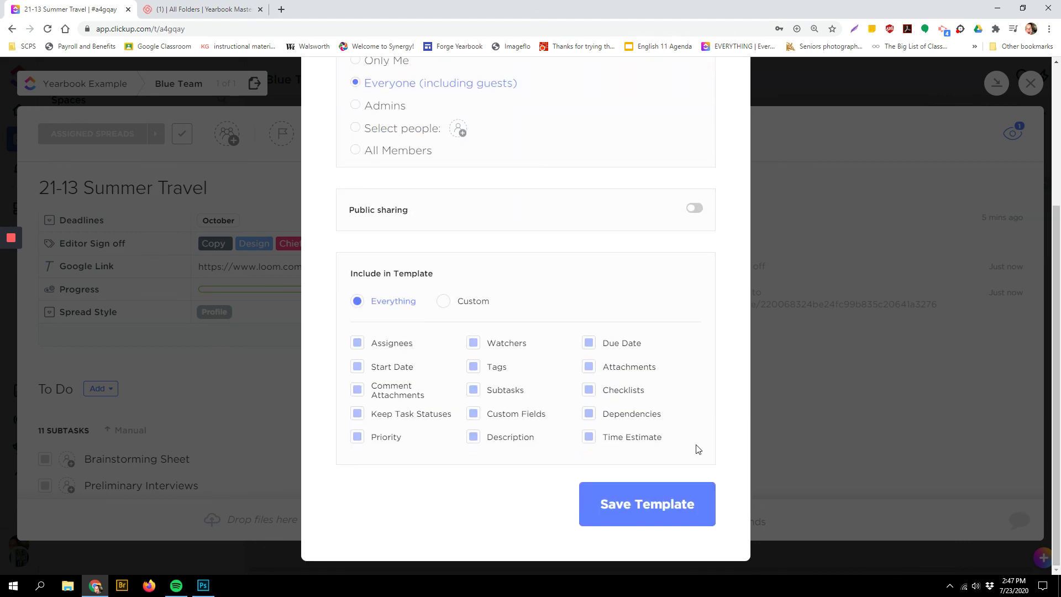
pyautogui.click(658, 503)
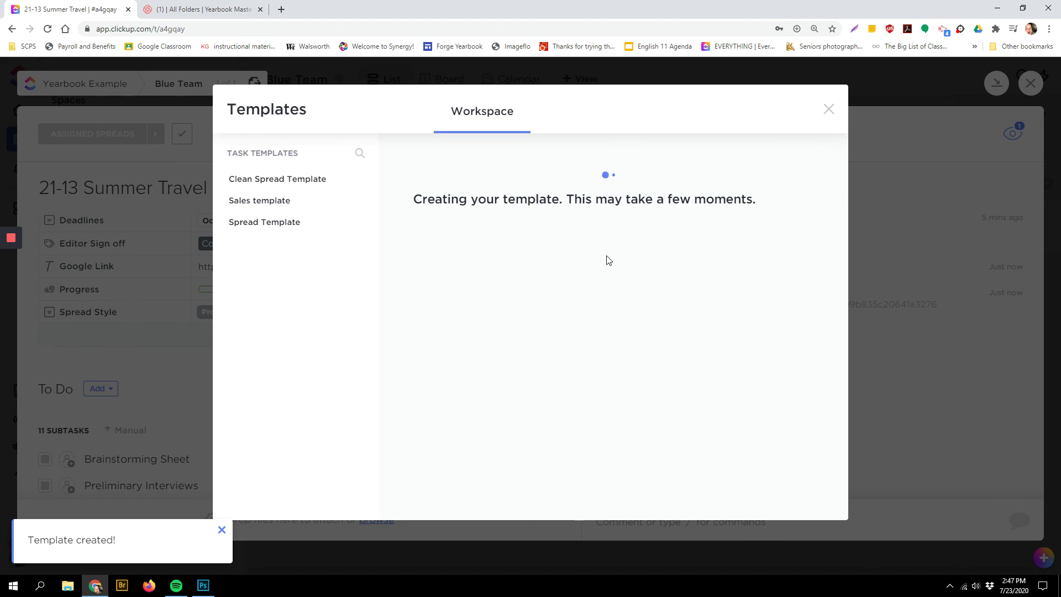
pyautogui.moveTo(1, 236)
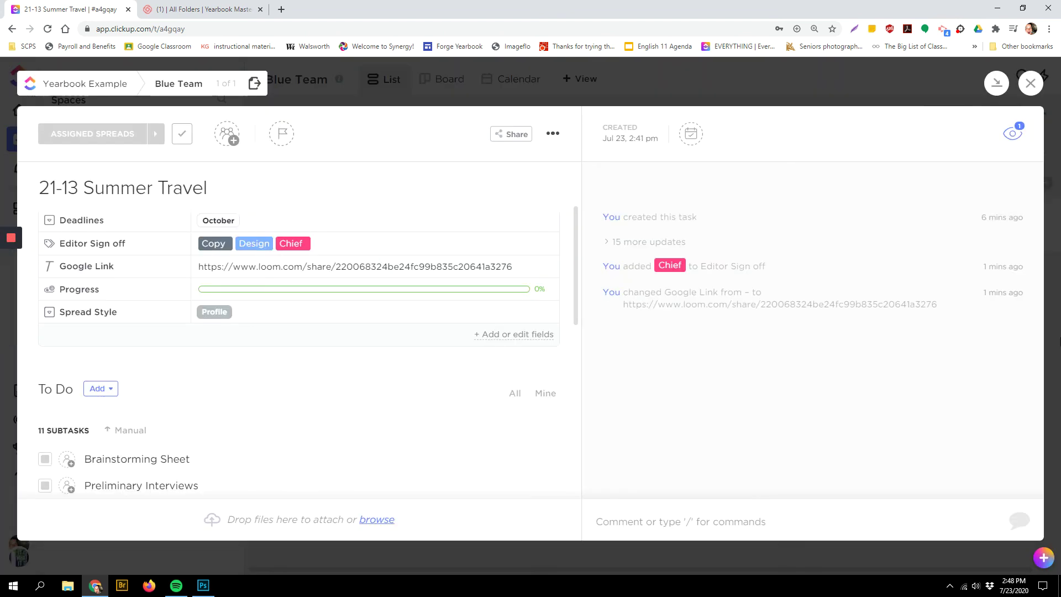
pyautogui.click(1032, 87)
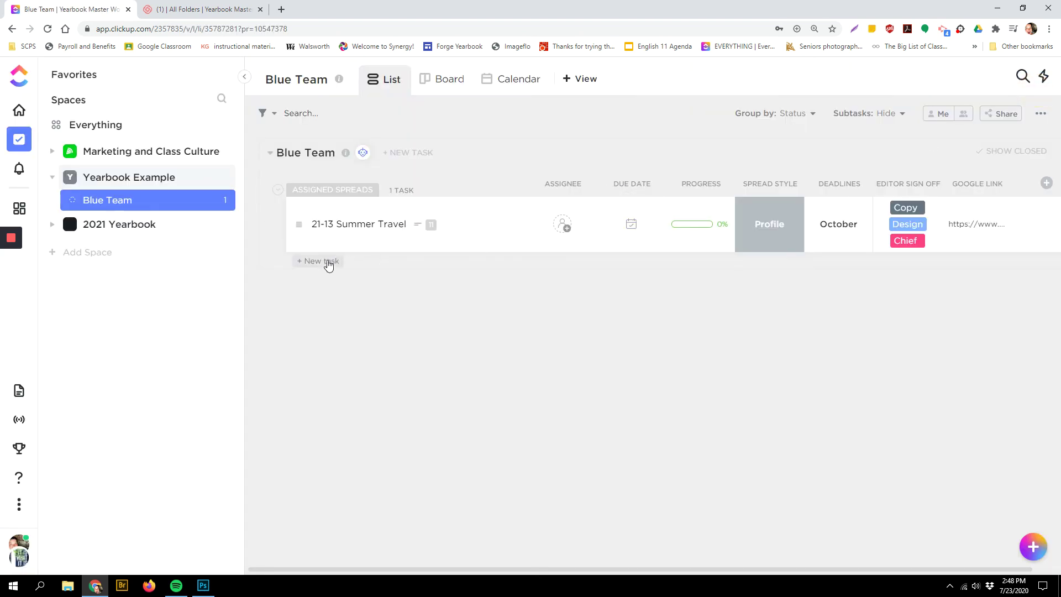
# Step: Add a task named "14-15 First Day of School" under Assigned Spreads in the Blue Team list
pyautogui.click(328, 263)
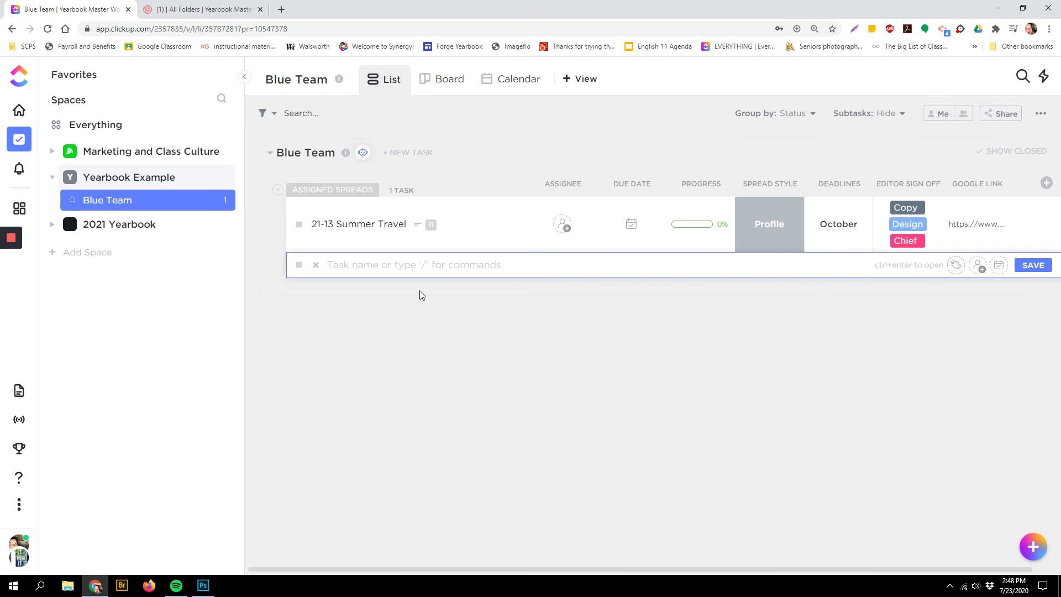
pyautogui.write('14-15')
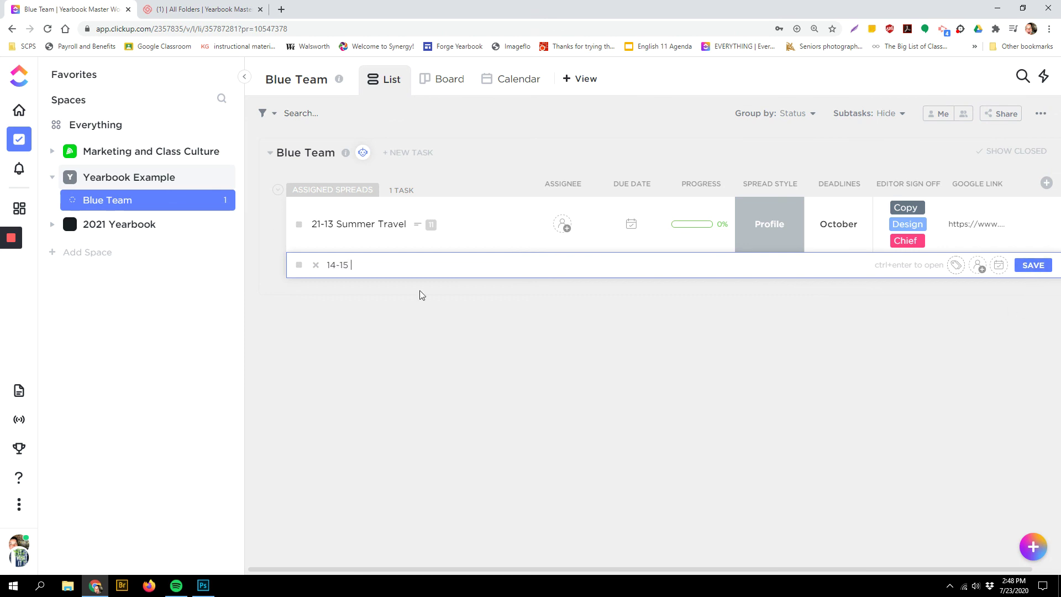
pyautogui.write(' First Day of School')
pyautogui.press('Return')
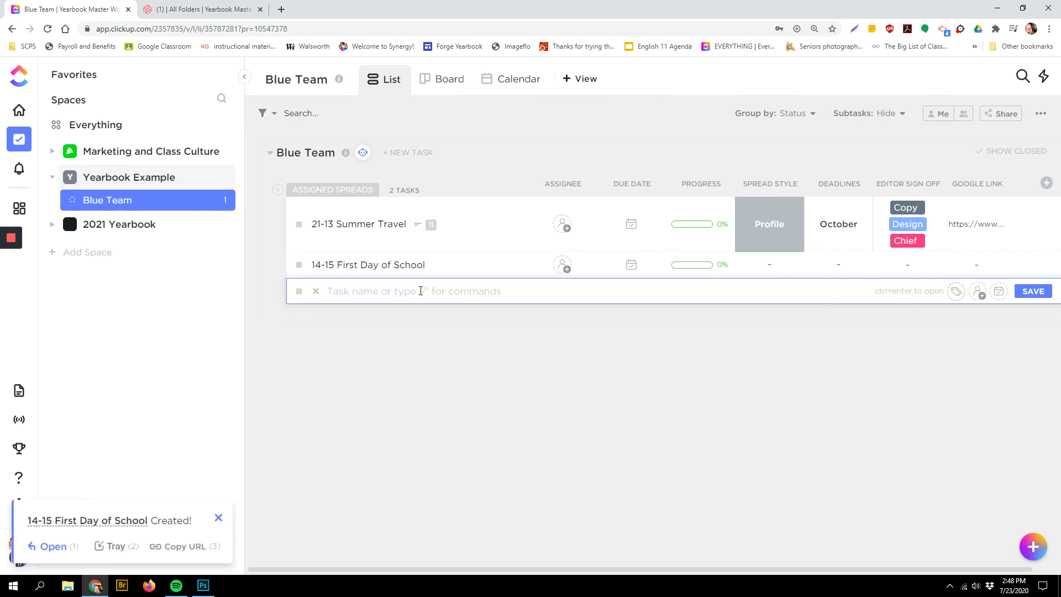
# Step: Apply the Spread Example template with everything imported to the 14-15 First Day of School task, check its fields and subtasks, and close it
pyautogui.click(457, 265)
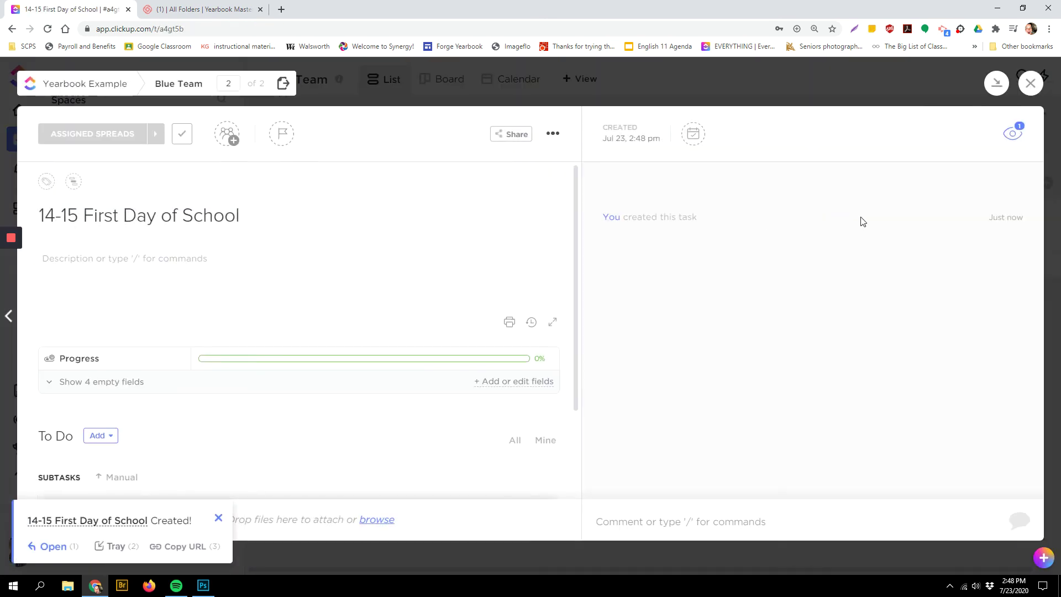
pyautogui.click(554, 134)
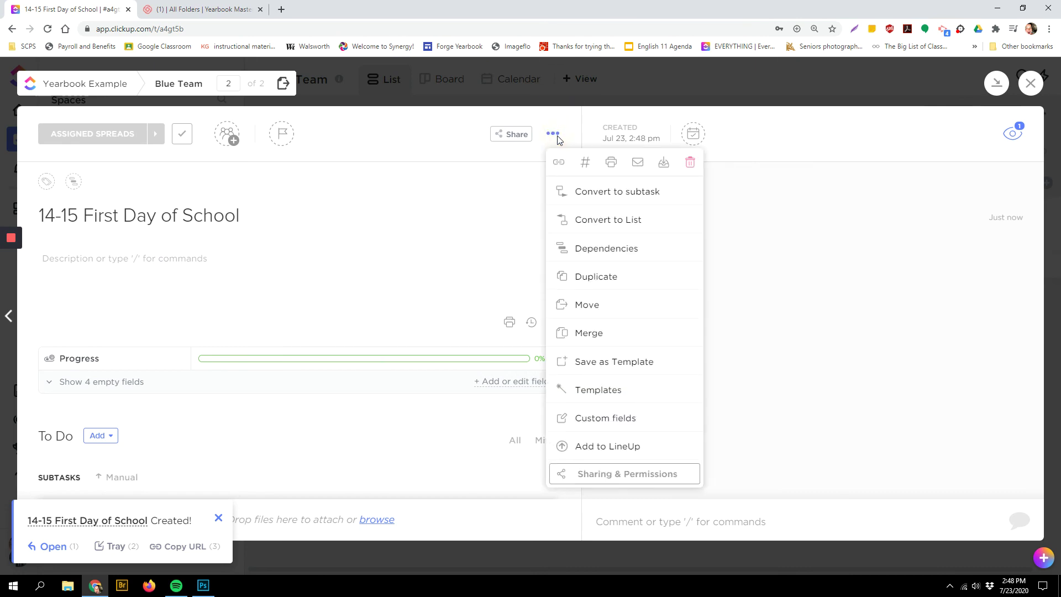
pyautogui.click(585, 390)
pyautogui.moveTo(332, 223)
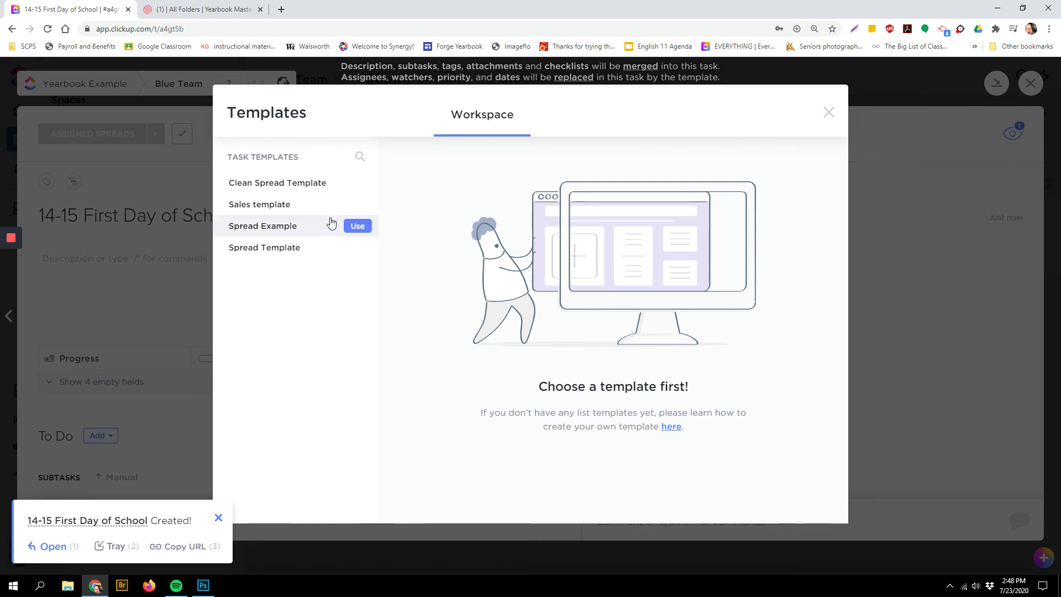
pyautogui.click(272, 231)
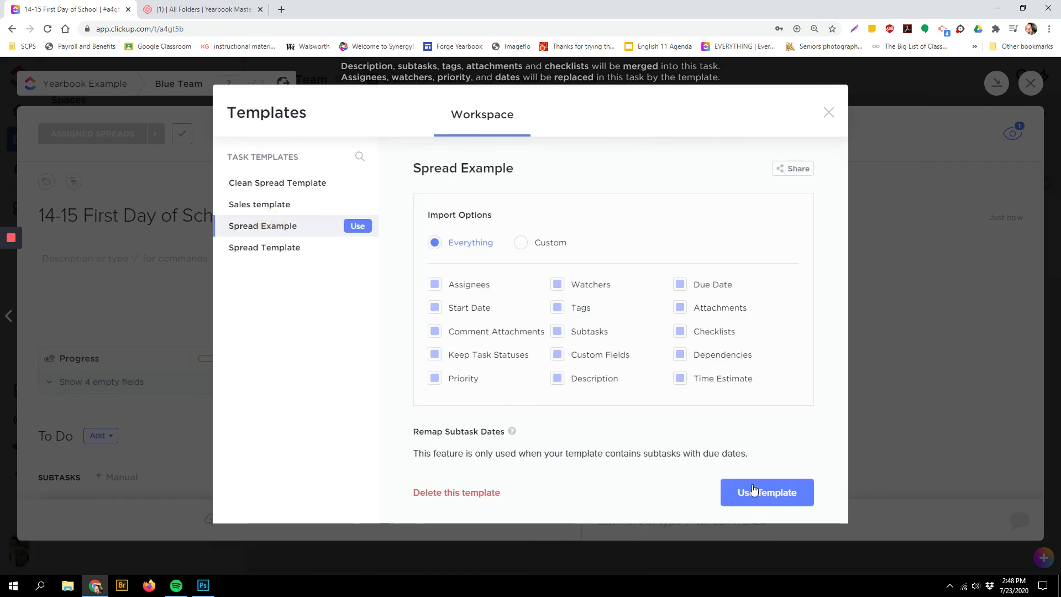
pyautogui.click(782, 503)
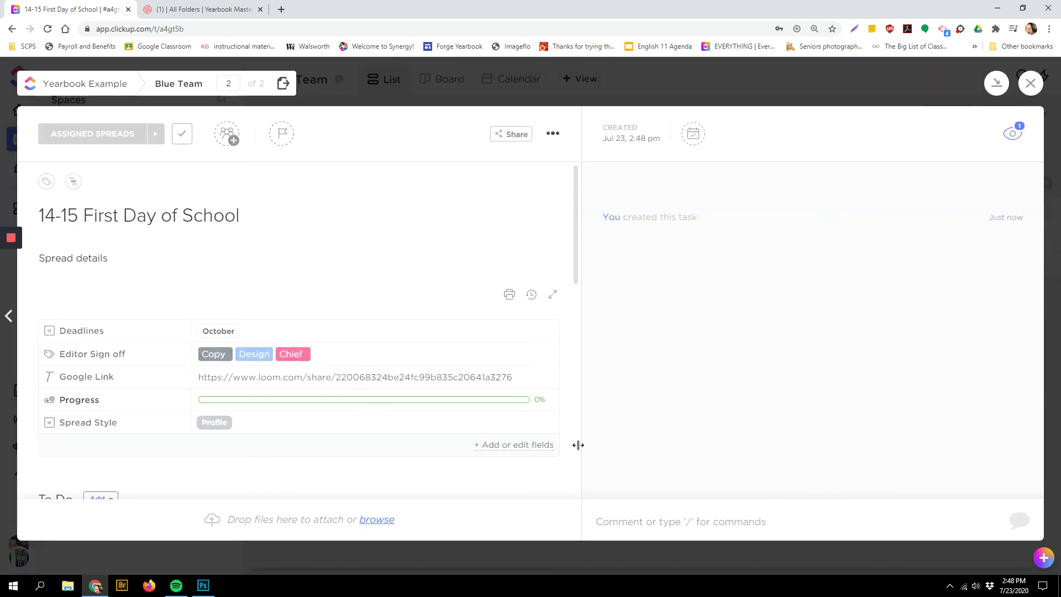
pyautogui.scroll(-5, 334, 398)
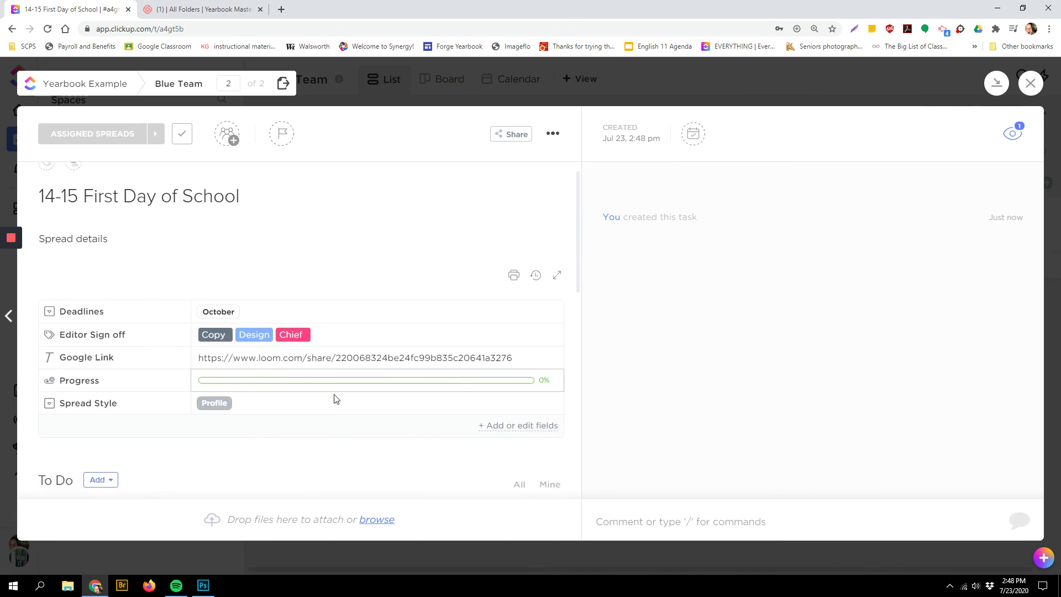
pyautogui.scroll(-4, 298, 409)
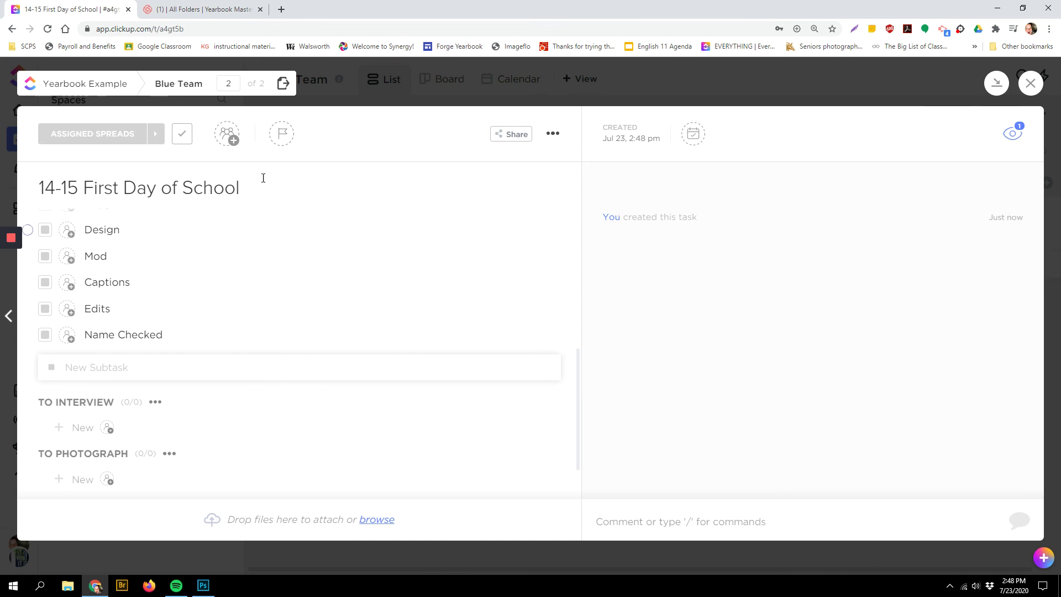
pyautogui.click(1029, 84)
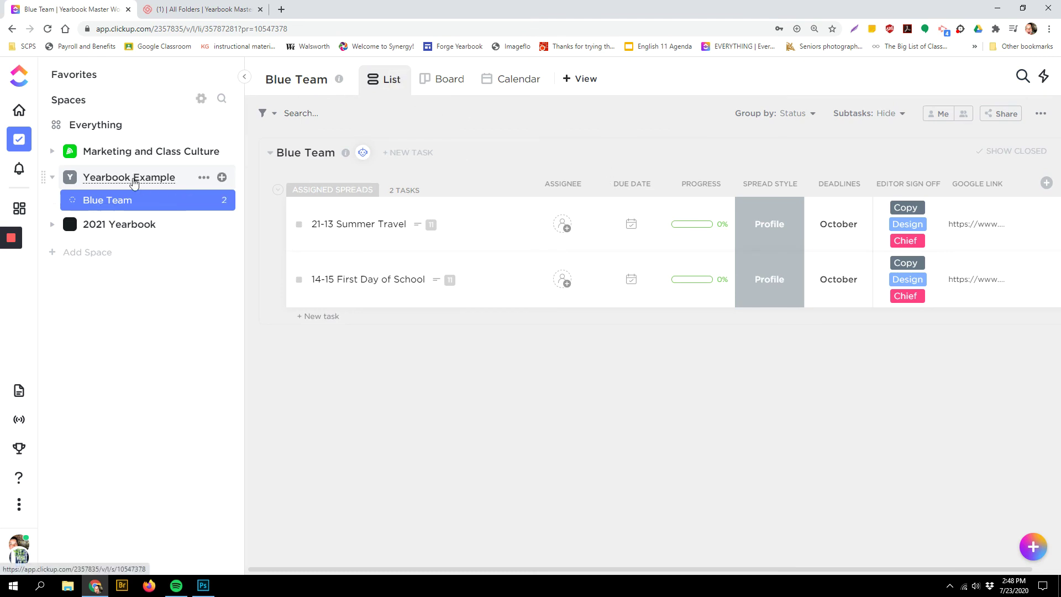
# Step: Show the Yearbook Example space as a board and move the 21-13 Summer Travel task to In Progress
pyautogui.click(137, 177)
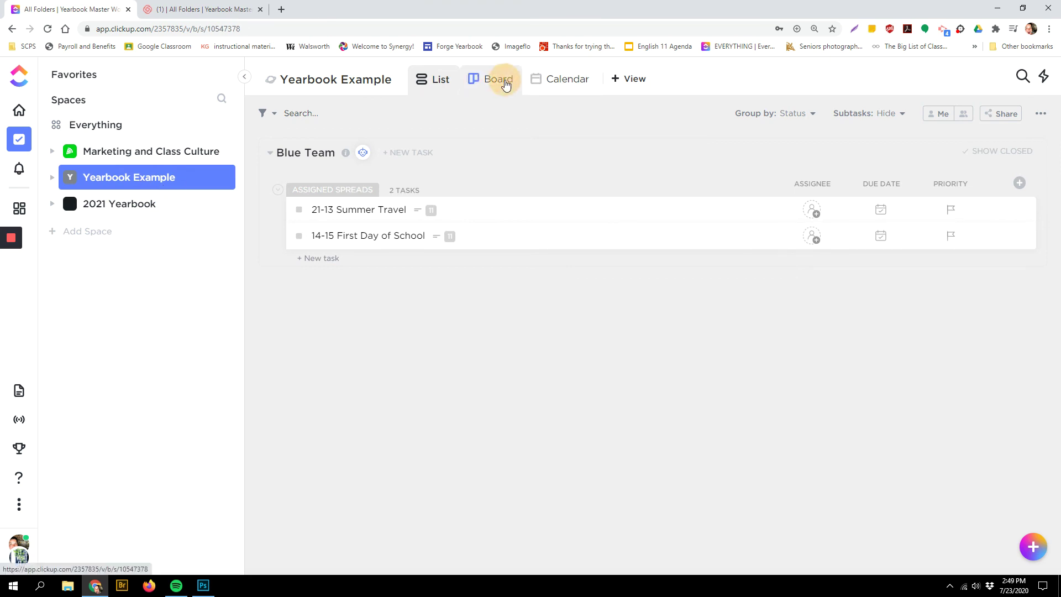
pyautogui.click(502, 82)
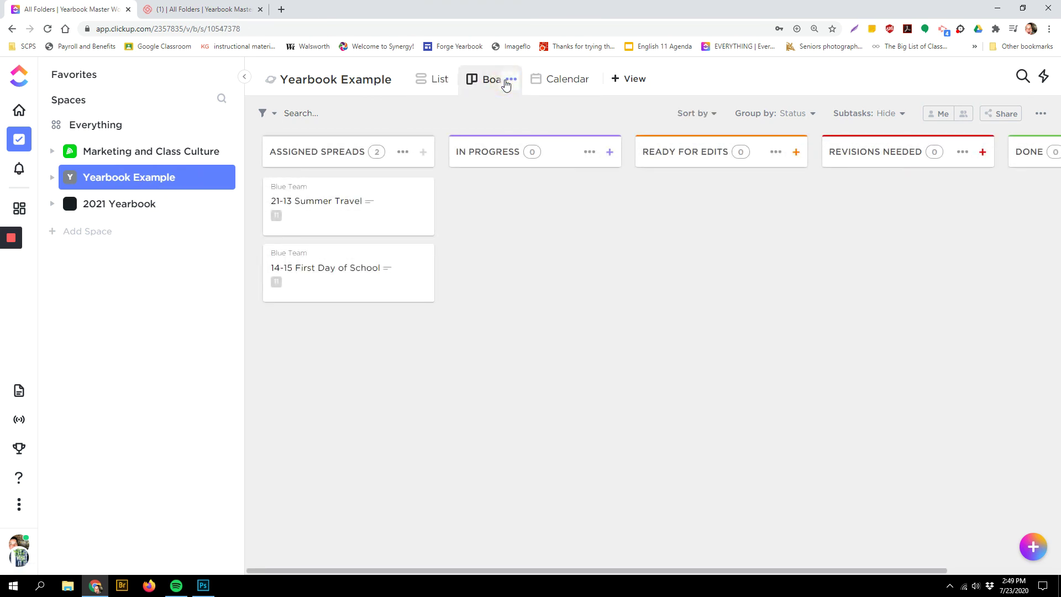
pyautogui.moveTo(323, 196); pyautogui.dragTo(540, 203)
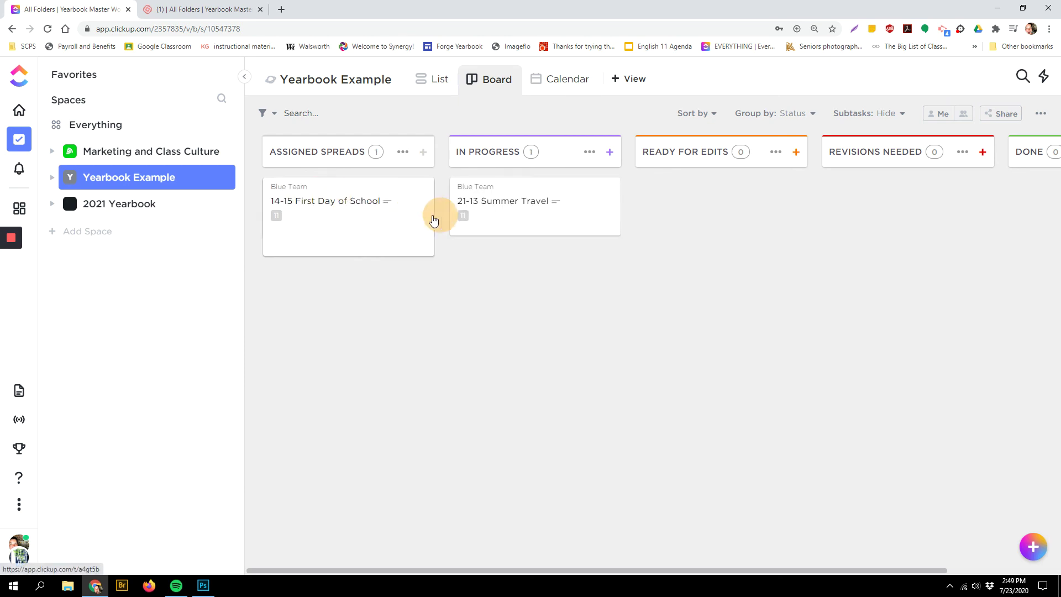
# Step: From the space's list view, advance the 14-15 First Day of School task's status to Revisions Needed and close the task
pyautogui.click(421, 79)
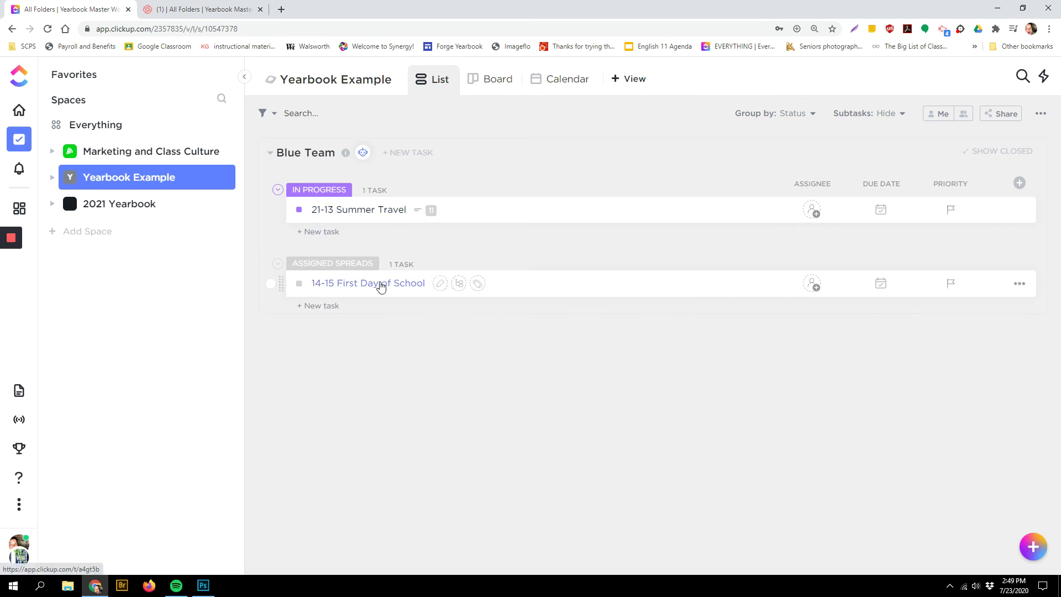
pyautogui.click(380, 284)
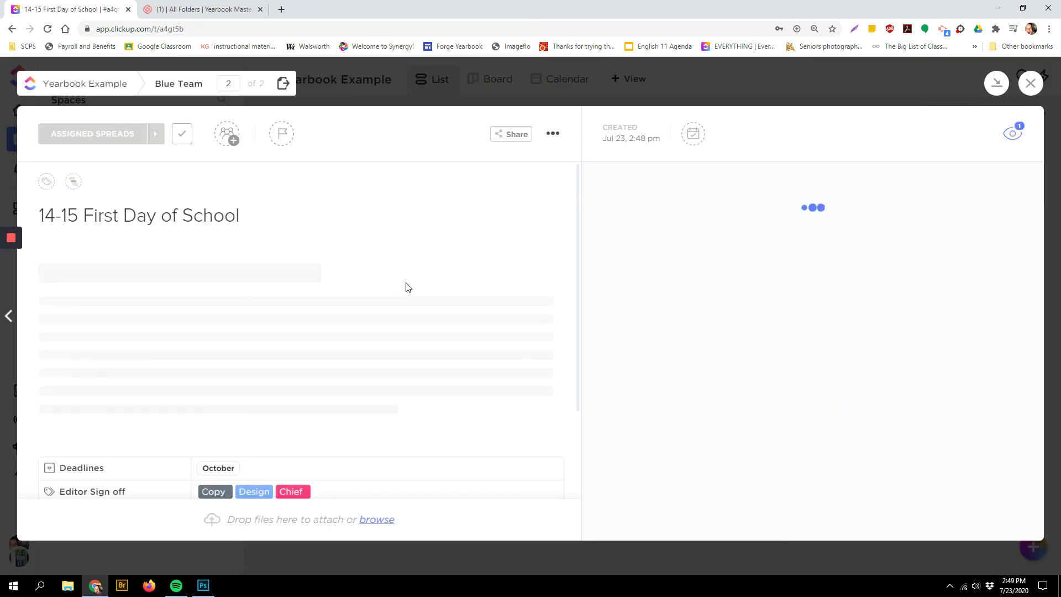
pyautogui.click(156, 133)
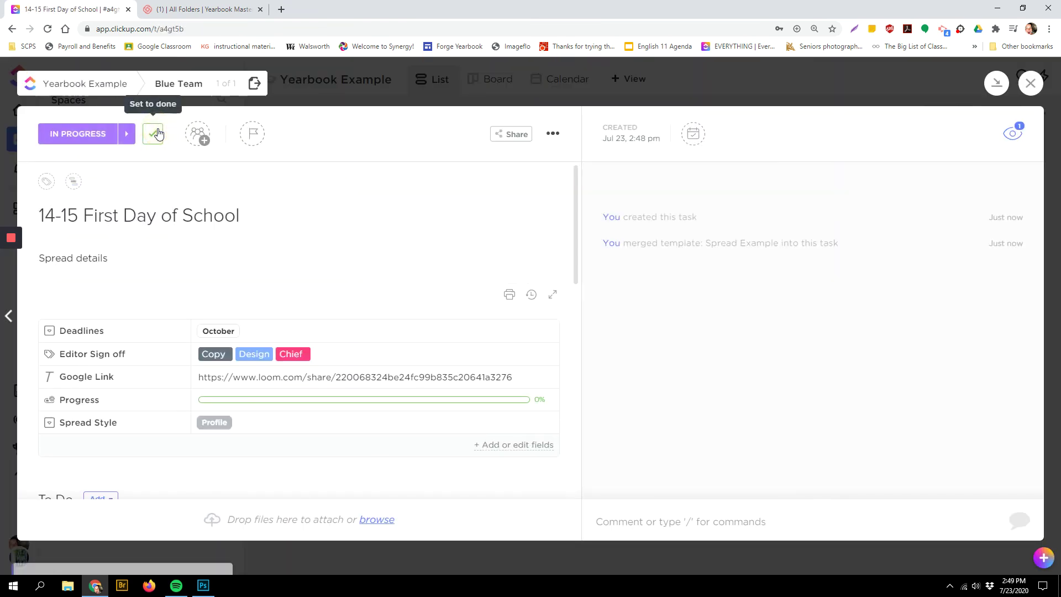
pyautogui.click(130, 136)
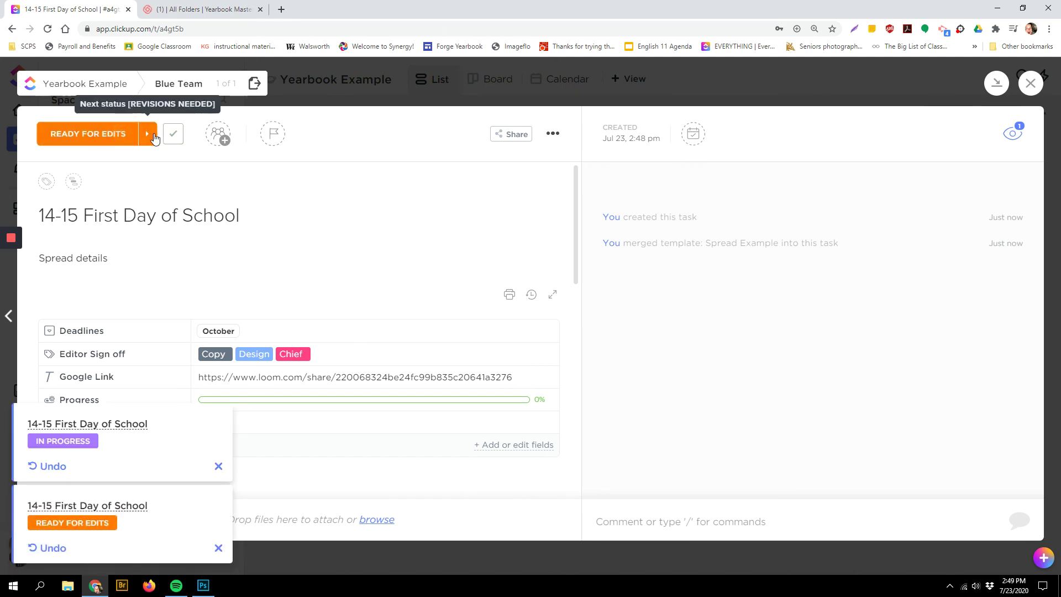
pyautogui.click(149, 136)
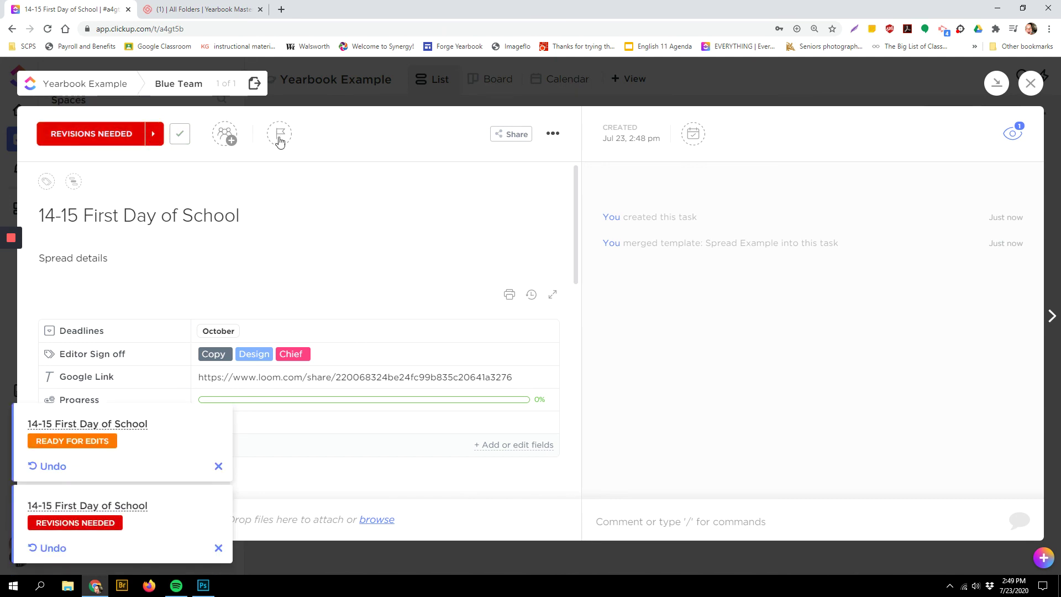
pyautogui.click(1031, 83)
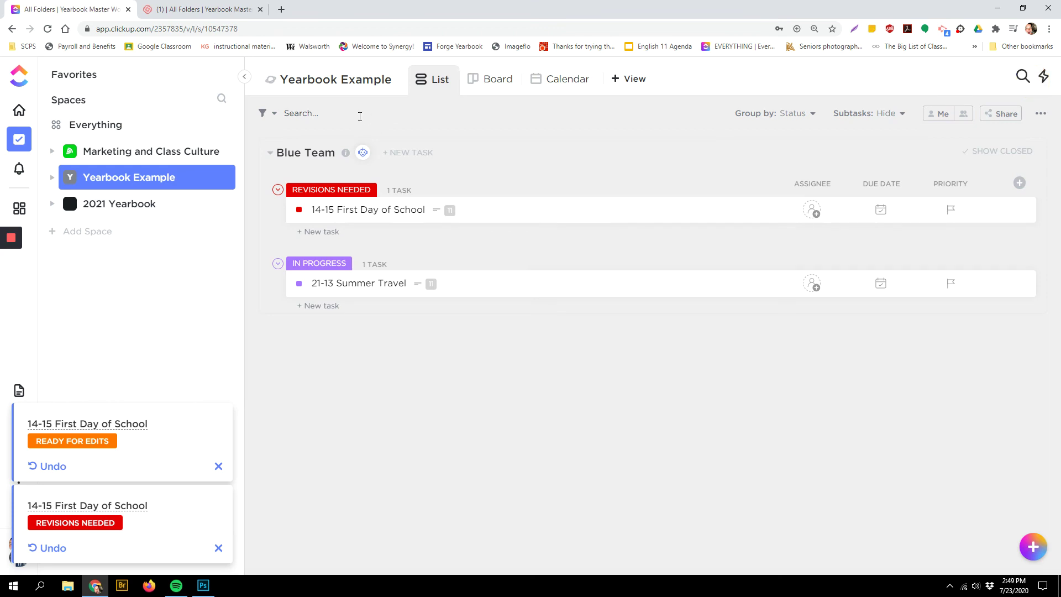
# Step: View the Yearbook Example space's calendar, expand the space to show its lists, and return to the list view
pyautogui.click(569, 81)
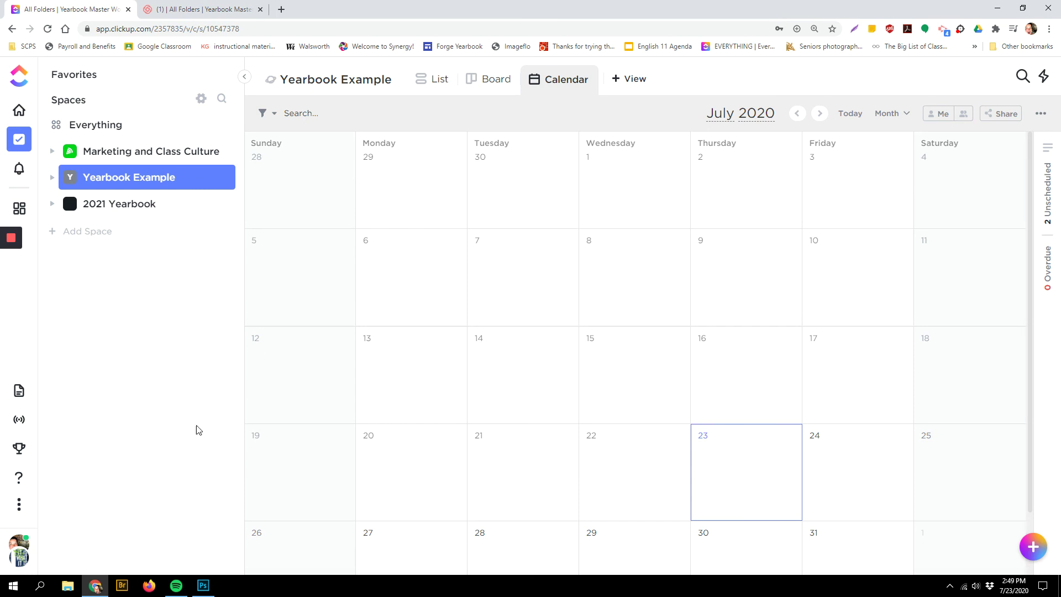
pyautogui.click(50, 177)
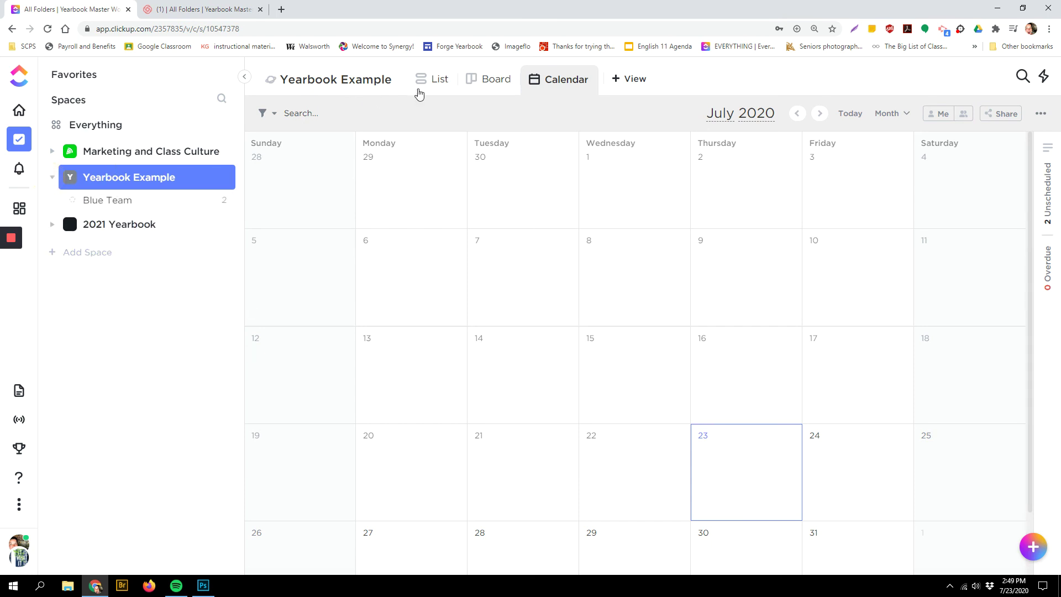
pyautogui.click(431, 82)
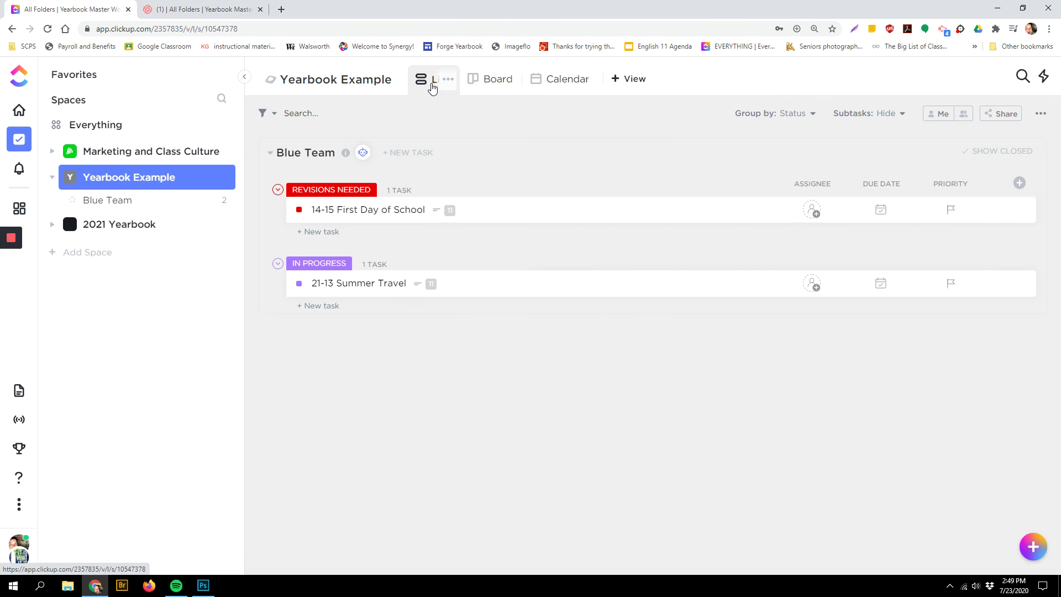